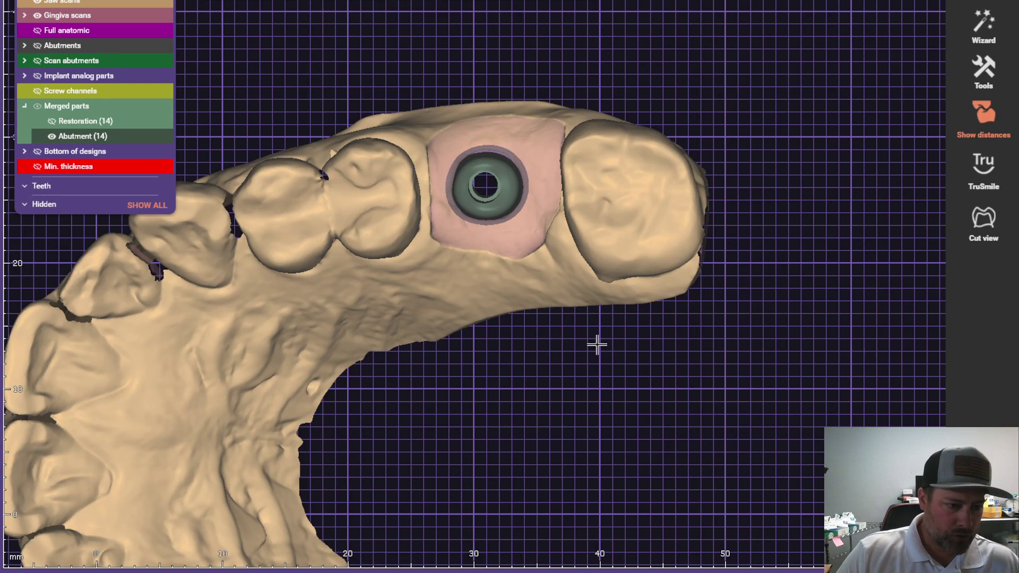
# Delete all existing reconstructions from the project, with the deletion scope set to All.
pyautogui.scroll(-1, 597, 345)
pyautogui.moveTo(597, 345); pyautogui.dragTo(574, 283, button='right')
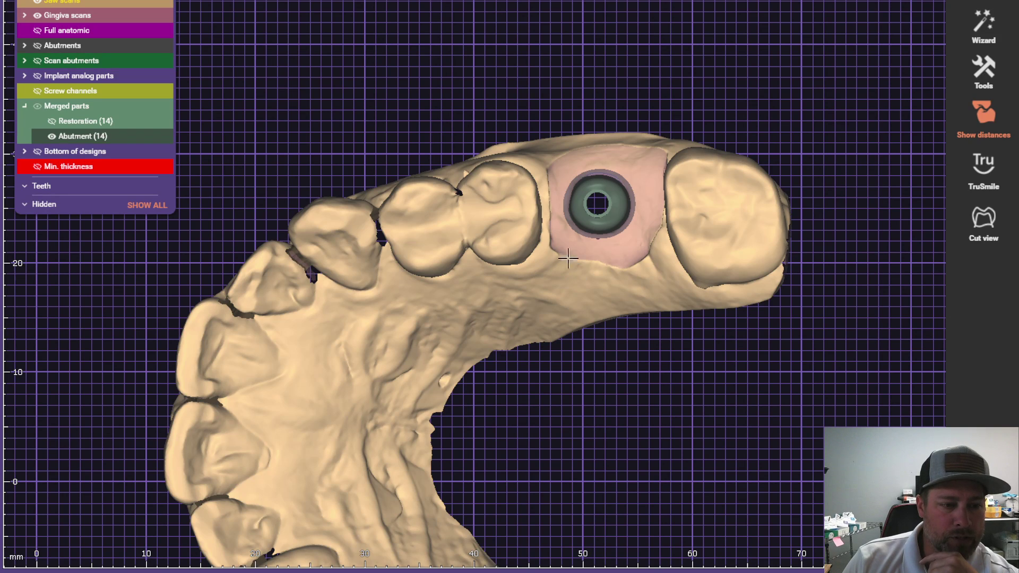
pyautogui.rightClick(500, 87)
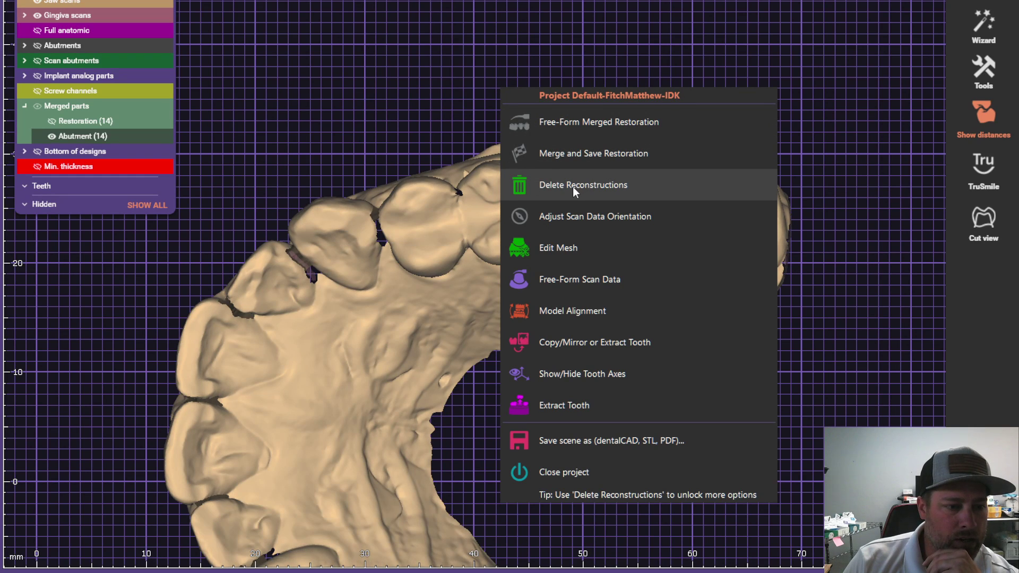
pyautogui.click(572, 187)
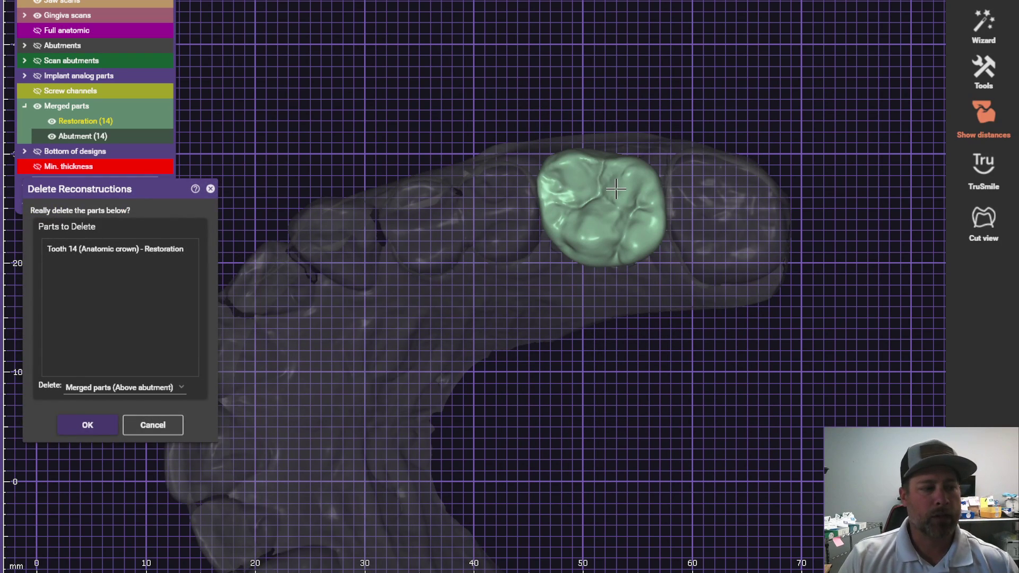
pyautogui.click(113, 390)
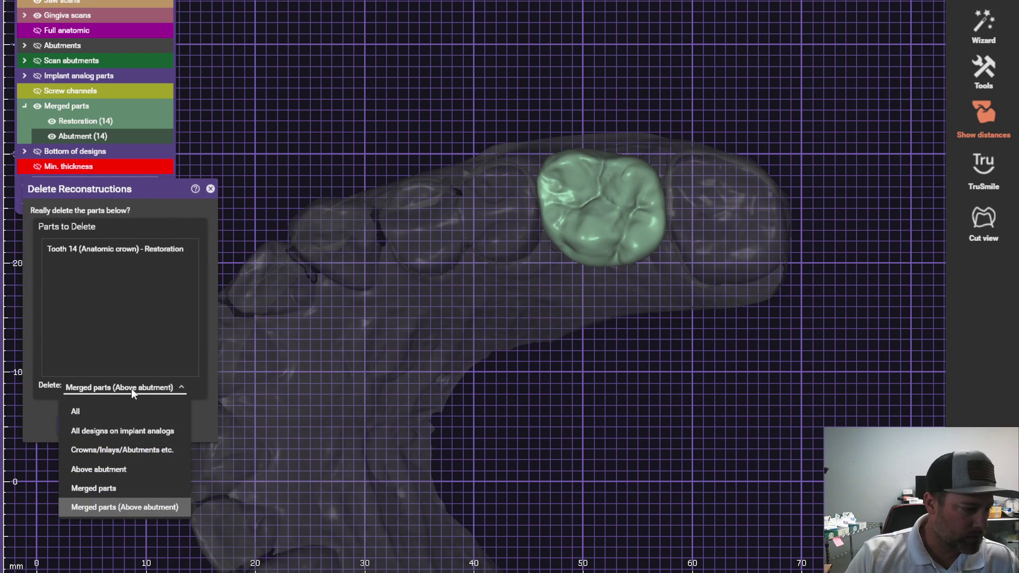
pyautogui.click(110, 408)
pyautogui.click(87, 425)
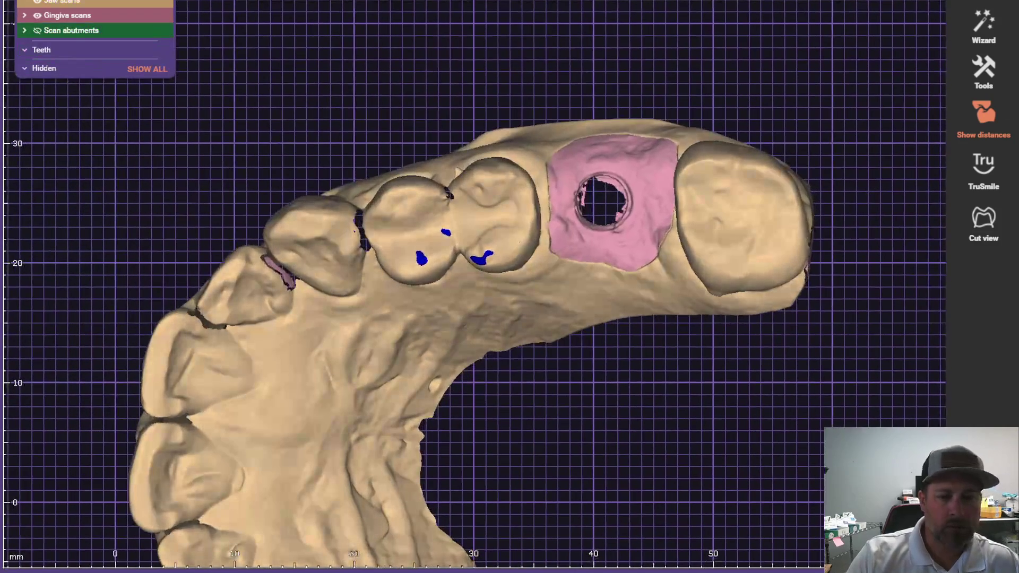
# Start the design wizard at implant position detection for tooth 14 and dismiss the implant library messages.
pyautogui.click(982, 27)
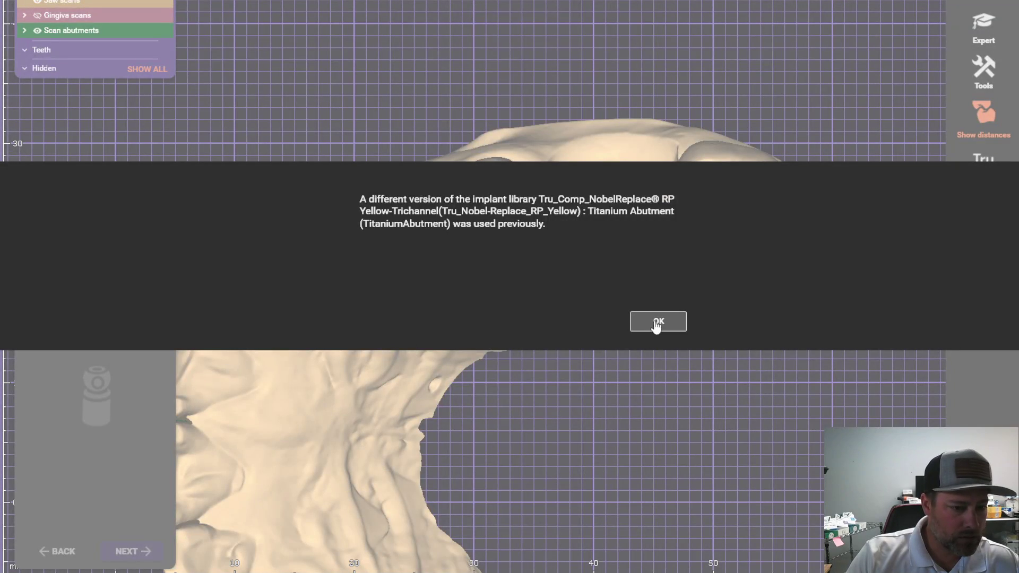
pyautogui.click(656, 323)
pyautogui.click(525, 398)
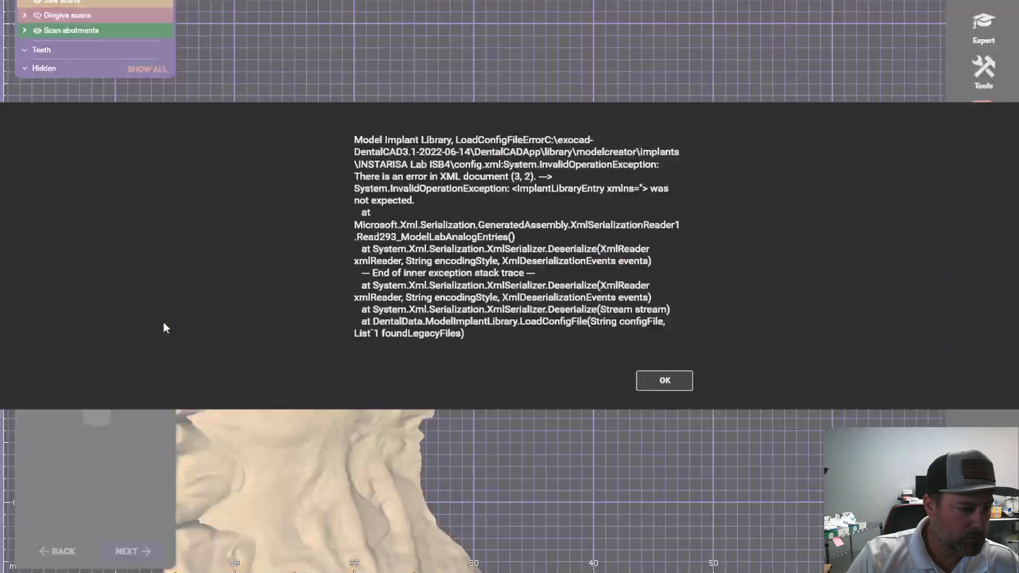
pyautogui.click(665, 380)
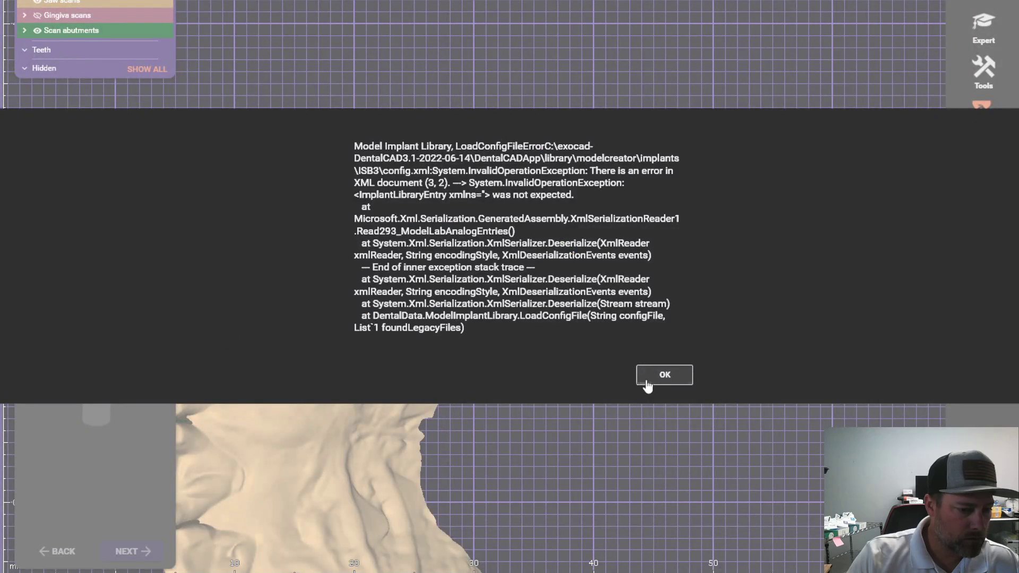
pyautogui.click(647, 386)
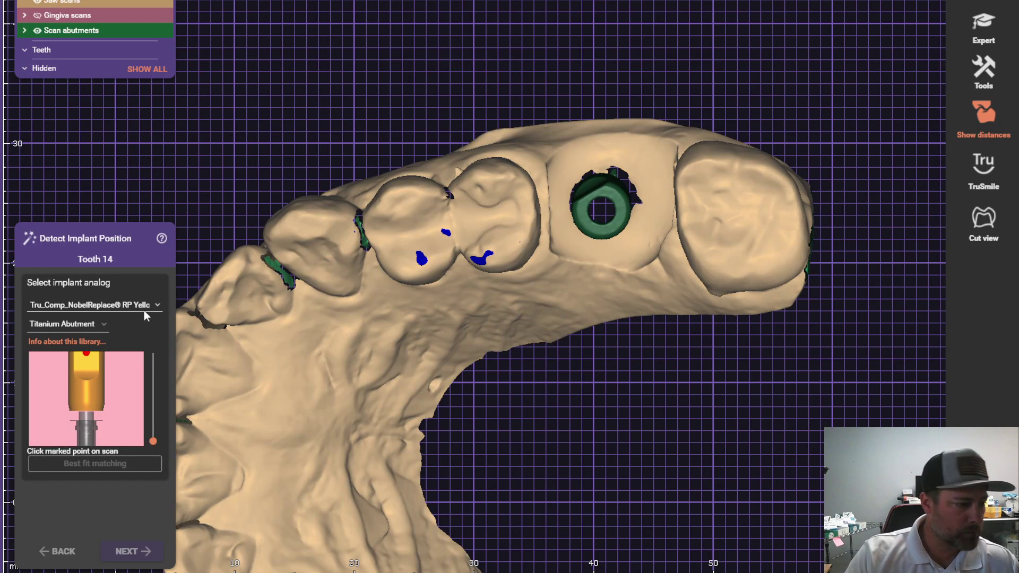
# Select the Tru_Comp_NobelReplace® RP Yellow-Trichannel Titanium Abutment as implant analog, match it to the tooth 14 scan abutment and accept the position.
pyautogui.click(151, 306)
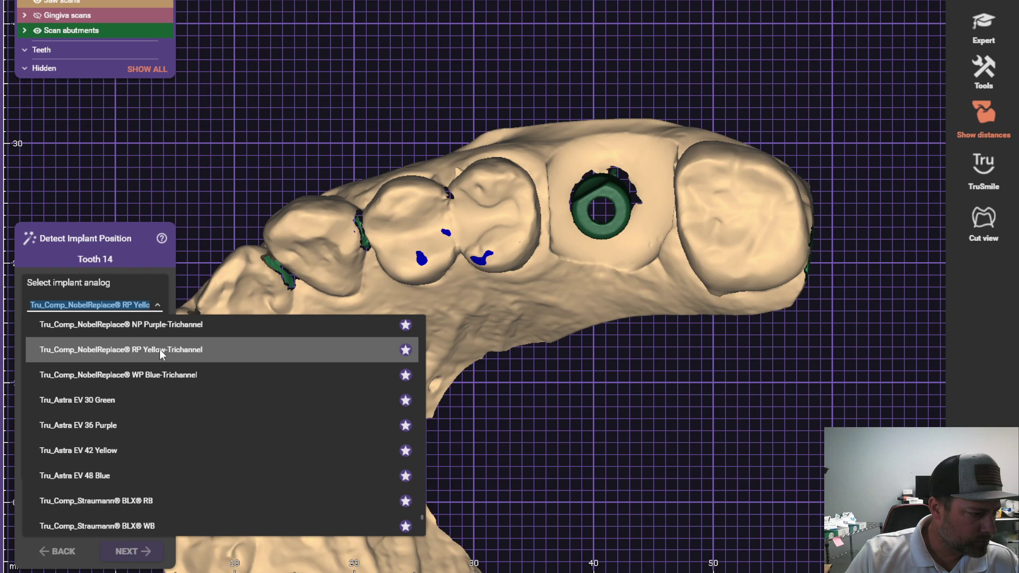
pyautogui.click(161, 352)
pyautogui.click(75, 325)
pyautogui.click(74, 325)
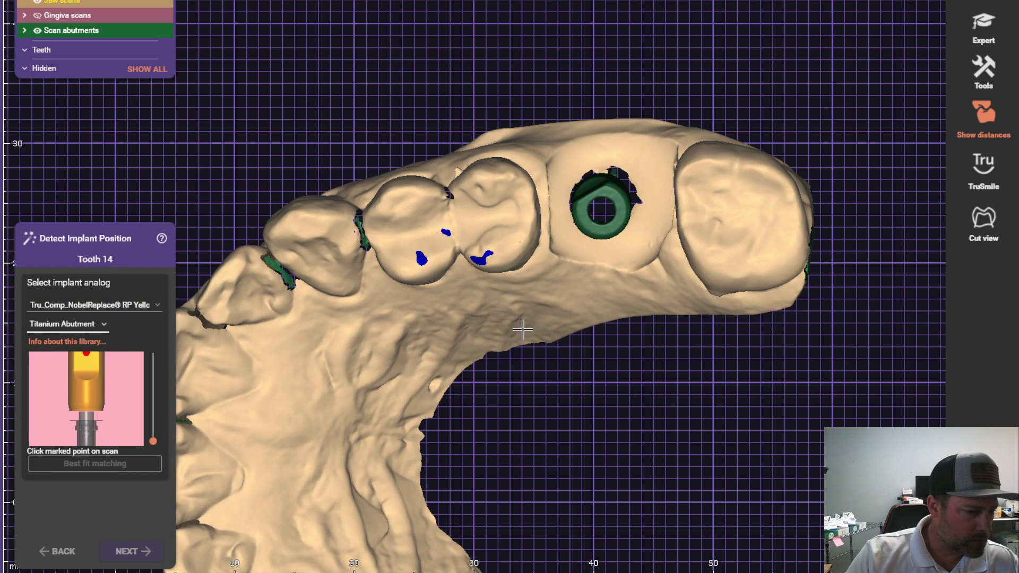
pyautogui.moveTo(523, 329); pyautogui.dragTo(435, 348, button='right')
pyautogui.scroll(3, 494, 300)
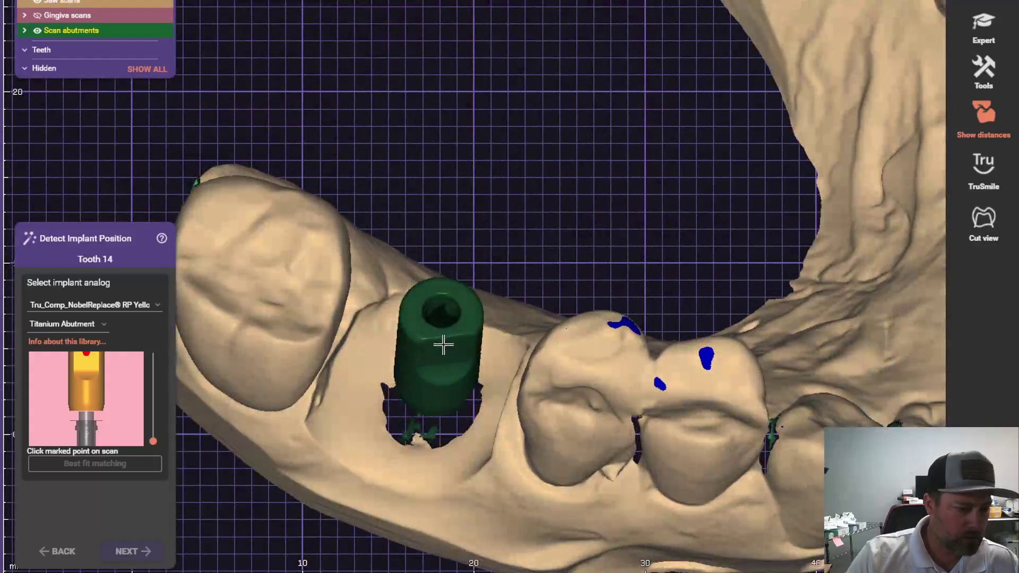
pyautogui.click(443, 346)
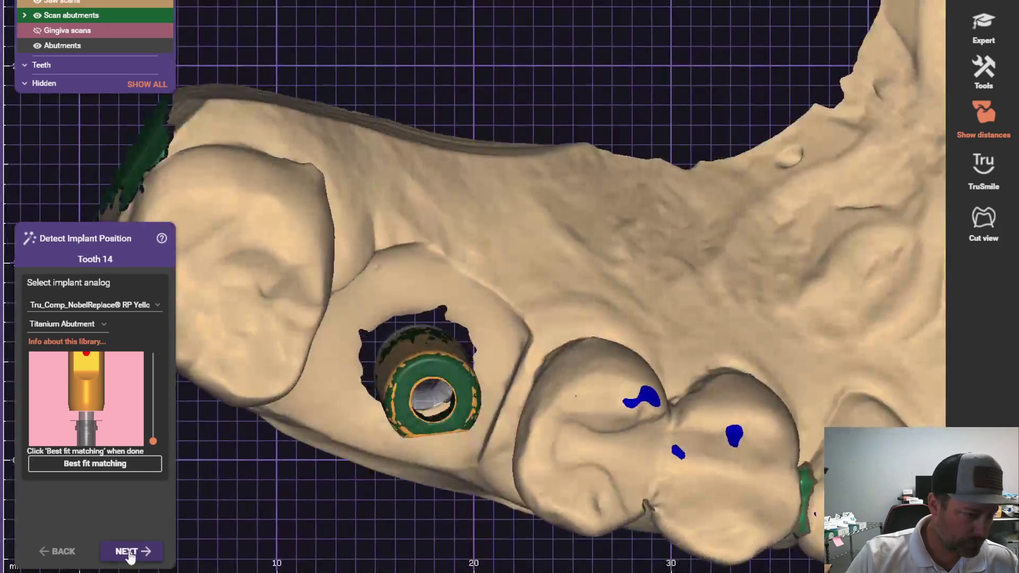
pyautogui.click(129, 552)
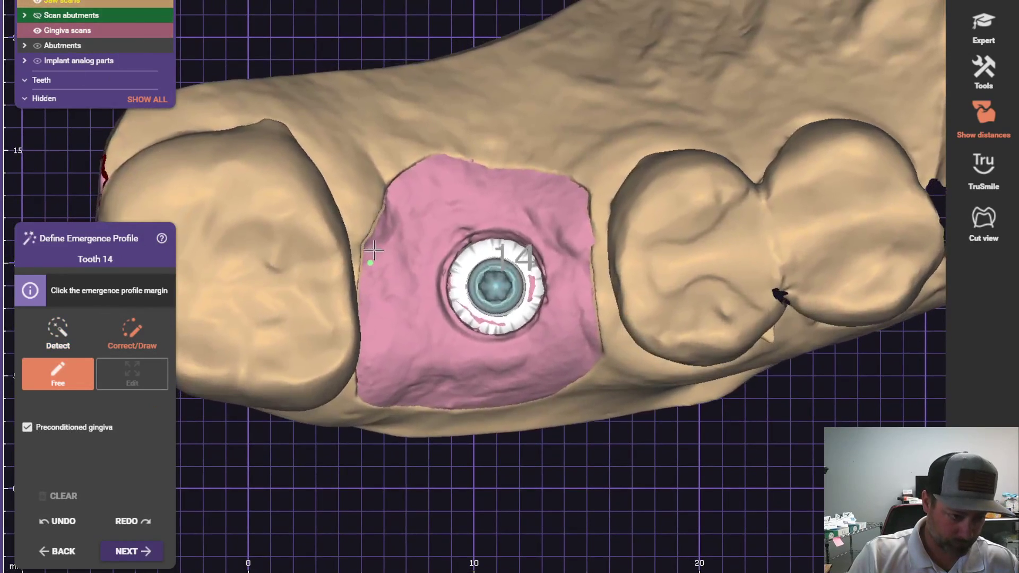
# Draw a closed freehand emergence profile margin on the gingiva around the tooth 14 implant and accept it.
pyautogui.moveTo(401, 270)
pyautogui.mouseDown()
pyautogui.moveTo(420, 342)
pyautogui.moveTo(467, 364)
pyautogui.moveTo(565, 323)
pyautogui.mouseUp()
pyautogui.click(569, 293)
pyautogui.scroll(-3, 569, 291)
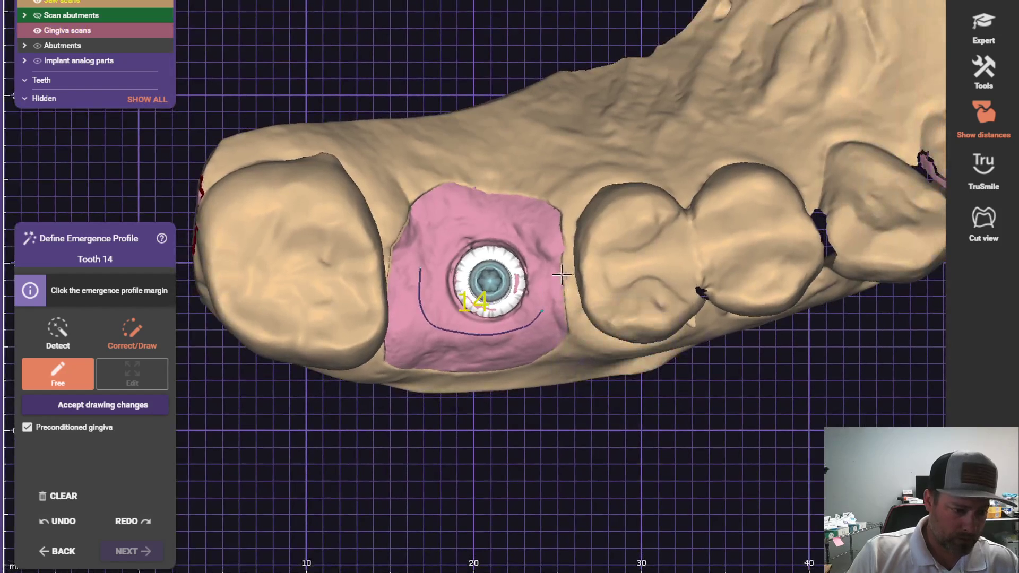
pyautogui.click(543, 265)
pyautogui.click(527, 230)
pyautogui.click(489, 215)
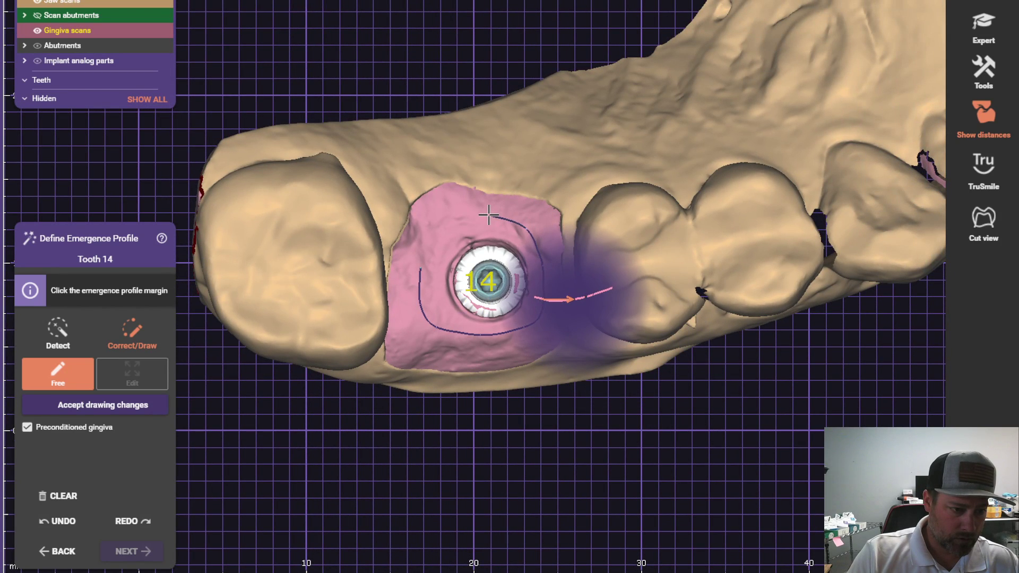
pyautogui.moveTo(488, 214)
pyautogui.mouseDown()
pyautogui.moveTo(458, 209)
pyautogui.moveTo(427, 235)
pyautogui.mouseUp()
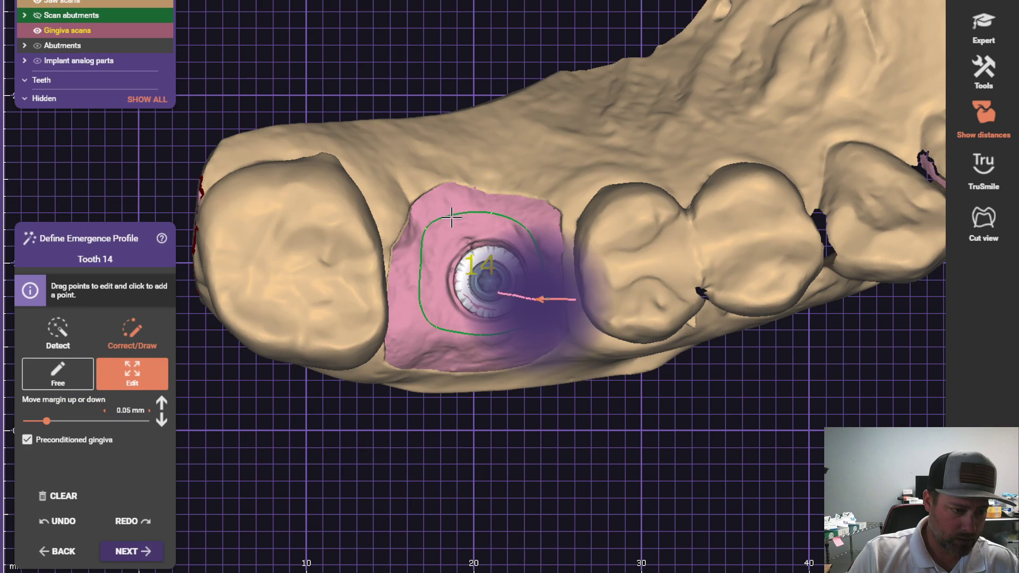
pyautogui.moveTo(450, 217); pyautogui.dragTo(613, 251, button='right')
pyautogui.scroll(3, 613, 251)
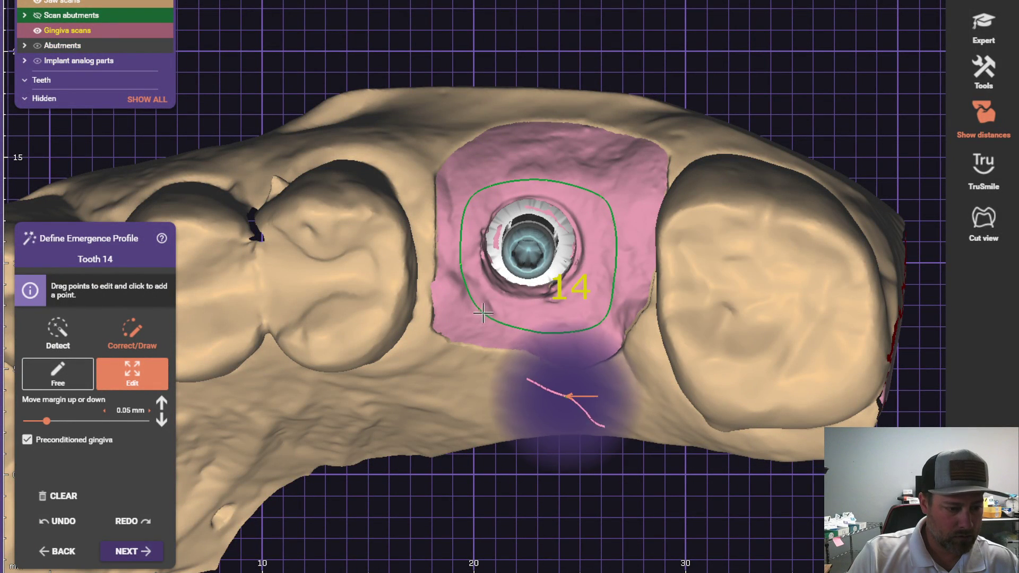
pyautogui.moveTo(399, 340); pyautogui.dragTo(371, 371, button='right')
pyautogui.scroll(-1, 371, 371)
pyautogui.click(145, 553)
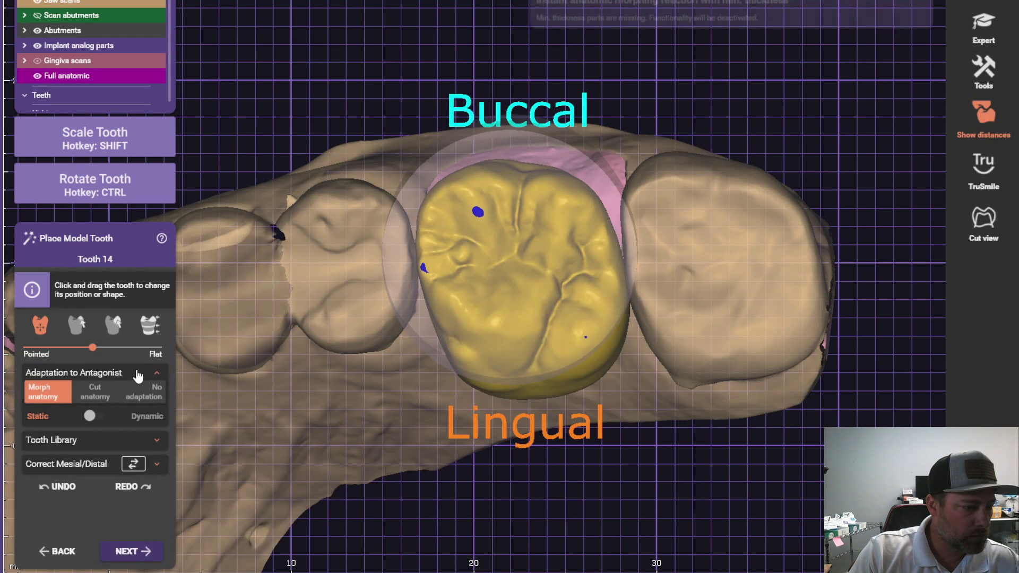
# Set the tooth 14 crown to No adaptation to the antagonist and load its shape from the RAINBOW tooth library.
pyautogui.click(147, 390)
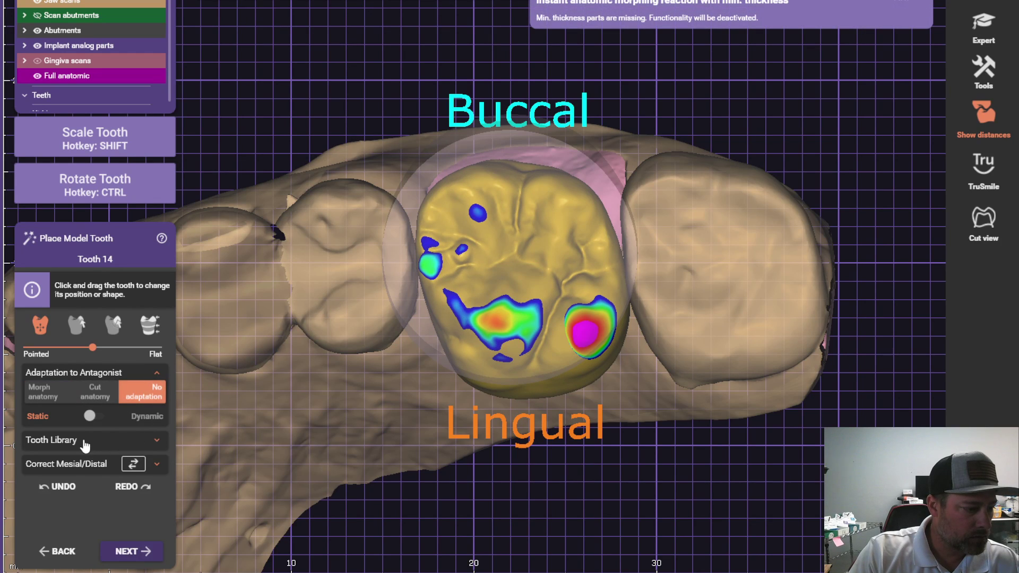
pyautogui.click(119, 436)
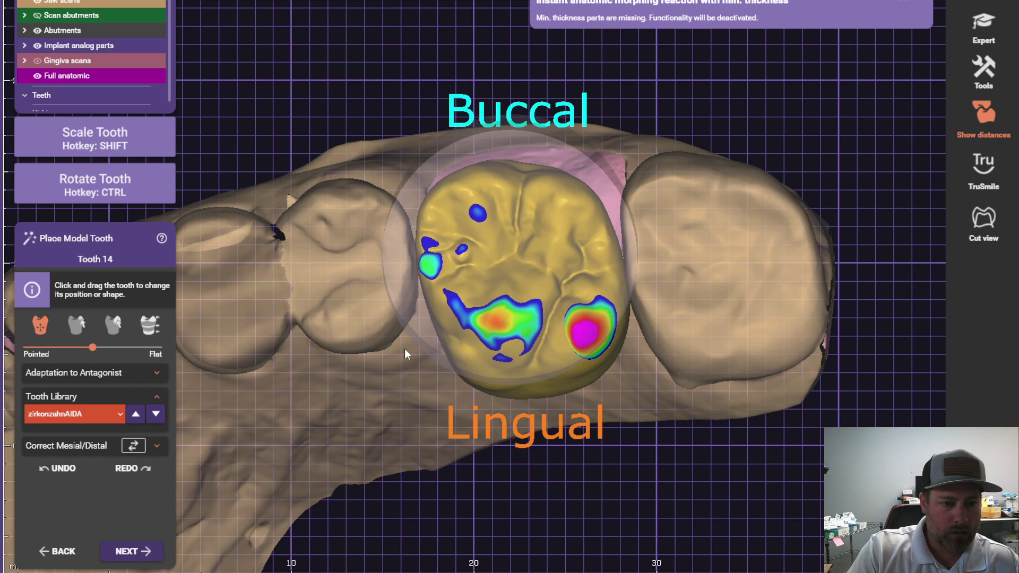
pyautogui.click(121, 414)
pyautogui.scroll(-10, 404, 335)
pyautogui.scroll(5, 412, 313)
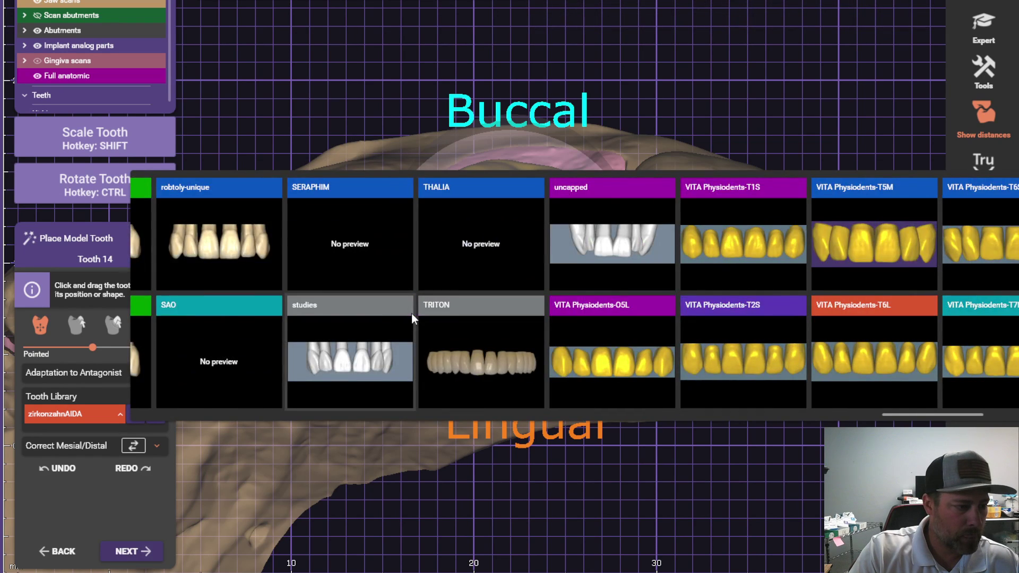
pyautogui.scroll(2, 412, 313)
pyautogui.click(204, 337)
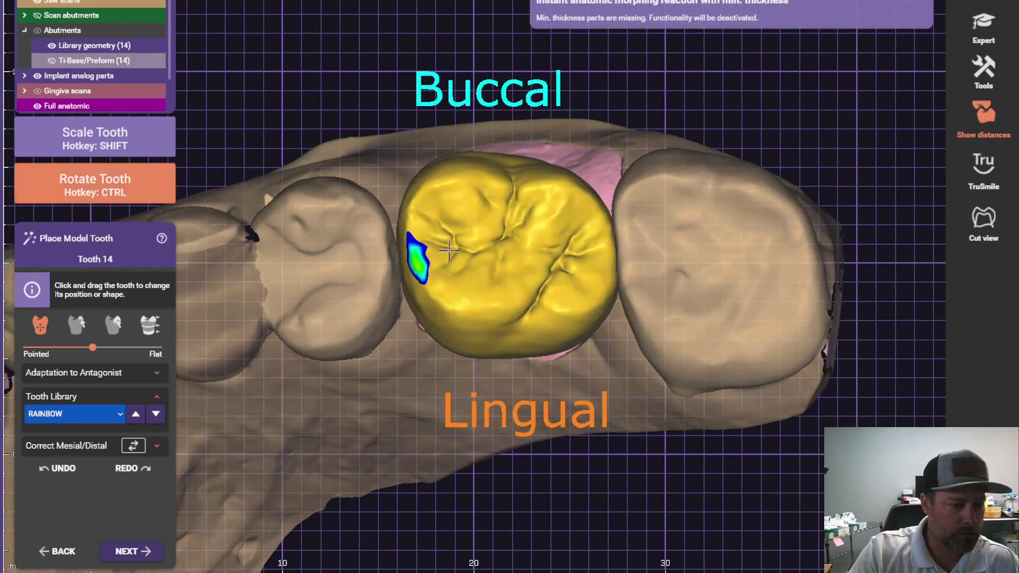
# Rotate the tooth 14 crown slightly between its neighbours and show the antagonist jaw scan.
pyautogui.moveTo(450, 251)
pyautogui.keyDown('ctrl'); pyautogui.mouseDown()
pyautogui.moveTo(423, 255)
pyautogui.moveTo(438, 260)
pyautogui.mouseUp(); pyautogui.keyUp('ctrl')
pyautogui.moveTo(437, 260); pyautogui.dragTo(455, 343, button='right')
pyautogui.click(132, 373)
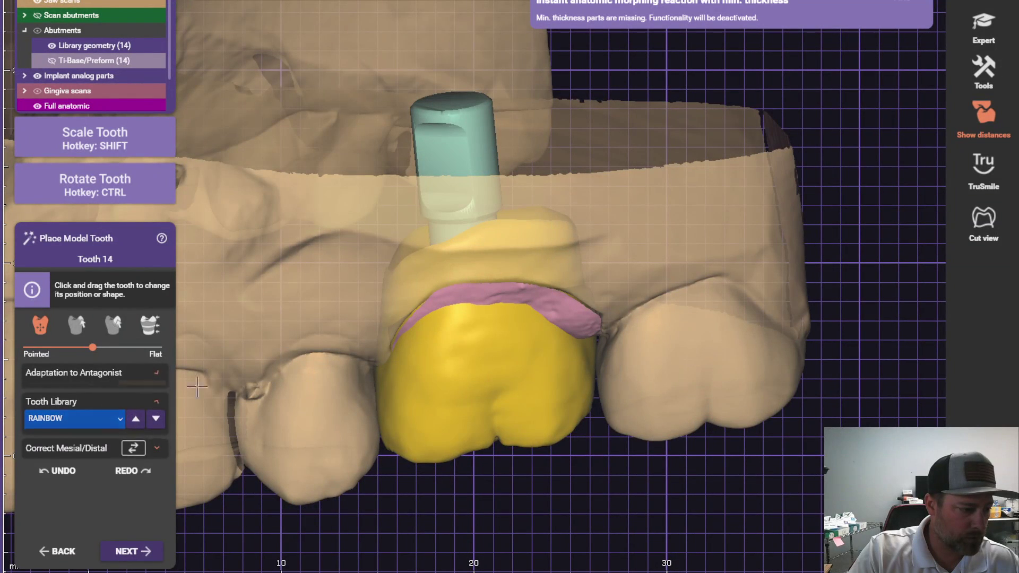
pyautogui.moveTo(196, 388); pyautogui.dragTo(91, 228, button='right')
pyautogui.click(37, 2)
pyautogui.moveTo(332, 252); pyautogui.dragTo(342, 271, button='right')
# Move the tooth 14 crown occlusally toward the opposing teeth and check its contacts from the buccal side.
pyautogui.moveTo(457, 323); pyautogui.dragTo(456, 351)
pyautogui.moveTo(459, 351); pyautogui.dragTo(414, 329, button='right')
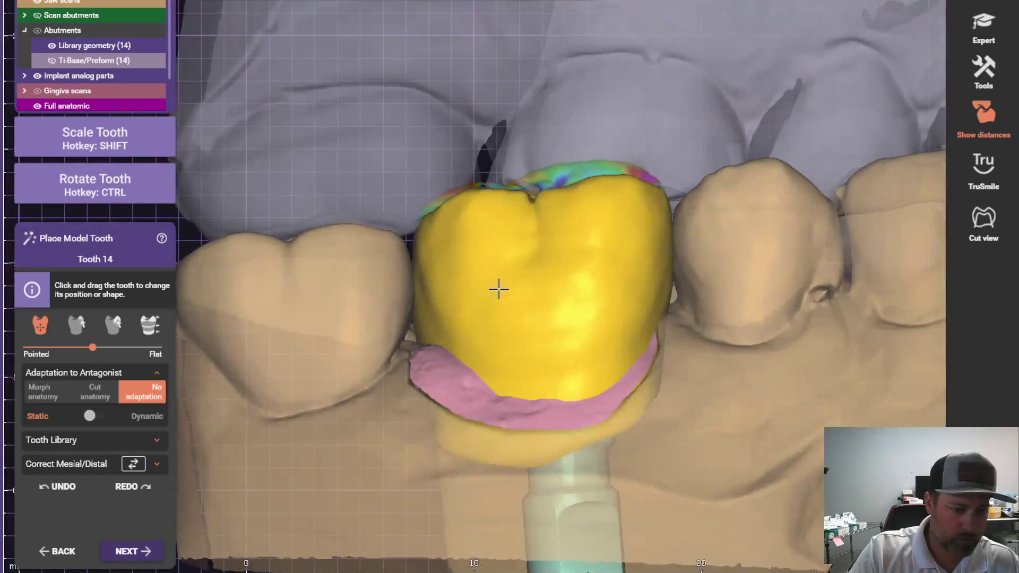
pyautogui.scroll(1, 500, 296)
pyautogui.moveTo(499, 297); pyautogui.dragTo(447, 339, button='right')
pyautogui.scroll(-1, 499, 322)
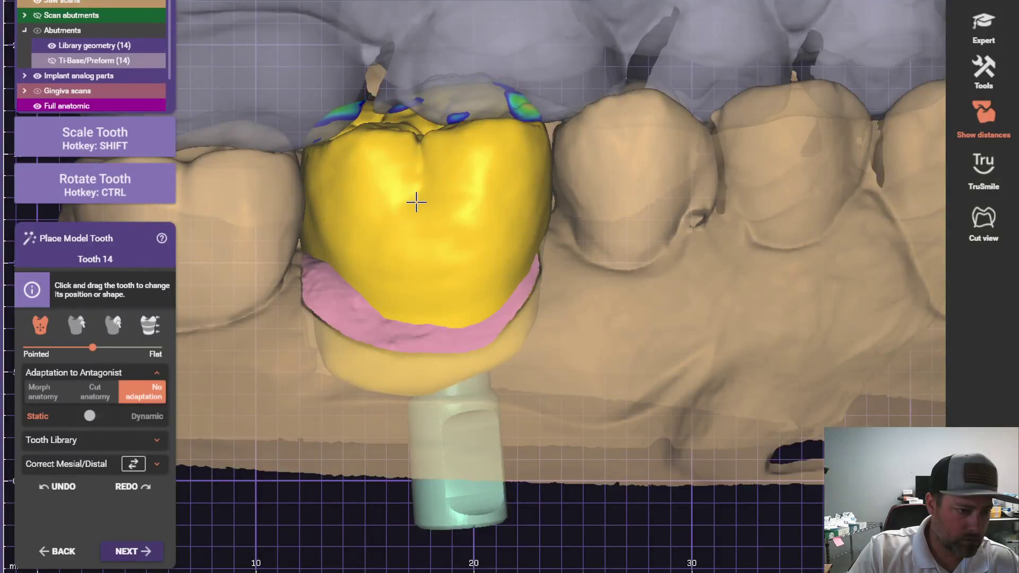
pyautogui.scroll(-4, 417, 202)
pyautogui.moveTo(417, 203); pyautogui.dragTo(436, 358, button='right')
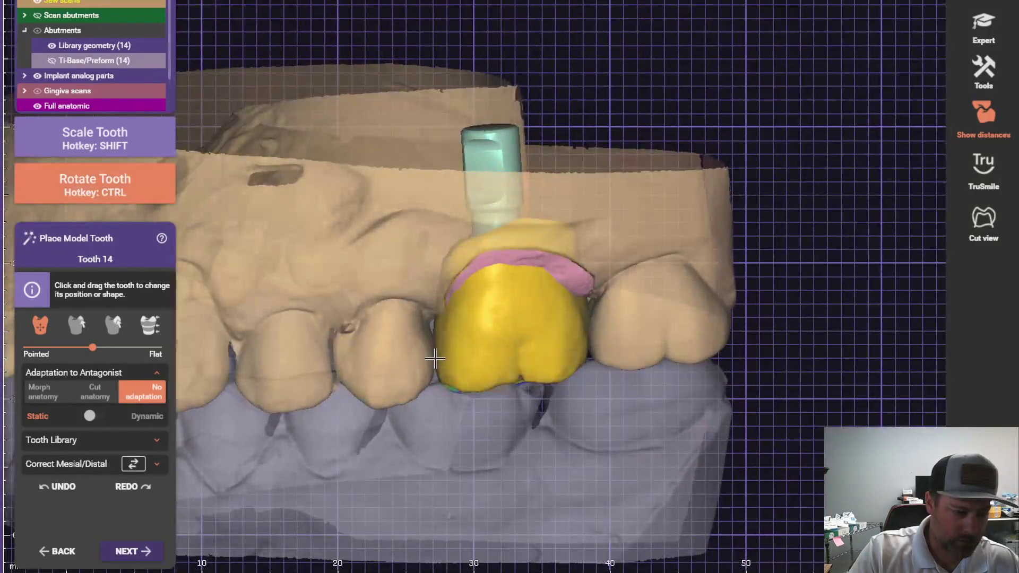
# Fine-tune the crown's tilt against the antagonist with small rotations, checking the buccal and occlusal sides.
pyautogui.keyDown('ctrl'); pyautogui.moveTo(435, 359); pyautogui.dragTo(437, 363); pyautogui.keyUp('ctrl')
pyautogui.moveTo(411, 364); pyautogui.dragTo(485, 332, button='right')
pyautogui.scroll(-1, 482, 341)
pyautogui.keyDown('ctrl'); pyautogui.moveTo(584, 292); pyautogui.dragTo(581, 290); pyautogui.keyUp('ctrl')
pyautogui.scroll(4, 528, 280)
pyautogui.moveTo(581, 289); pyautogui.dragTo(465, 277, button='right')
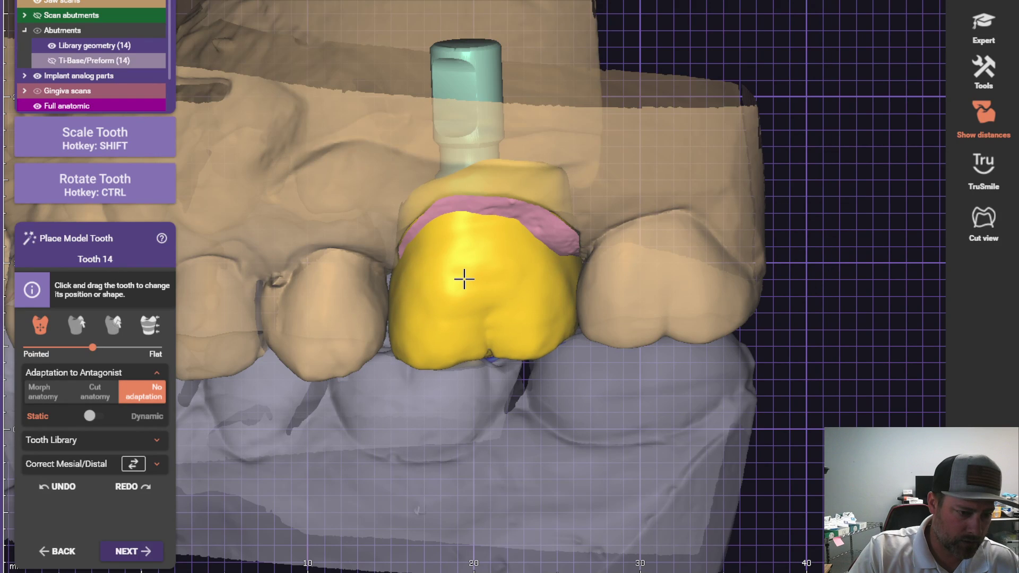
pyautogui.scroll(-1, 463, 280)
pyautogui.moveTo(464, 278); pyautogui.dragTo(214, 87, button='right')
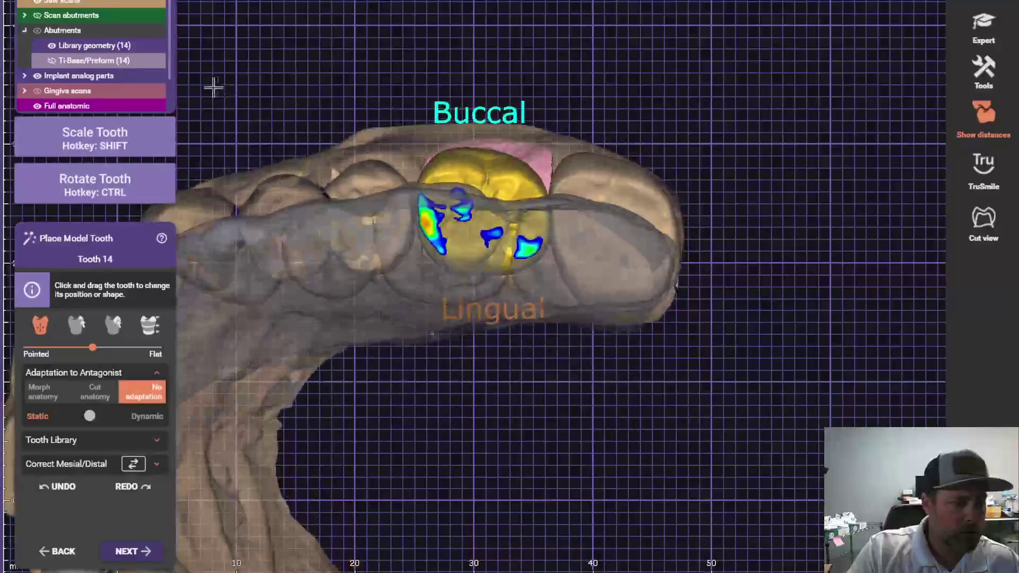
# Adjust the crown's occlusal surface locally against the antagonist, and hide the antagonist scan.
pyautogui.click(124, 2)
pyautogui.click(125, 2)
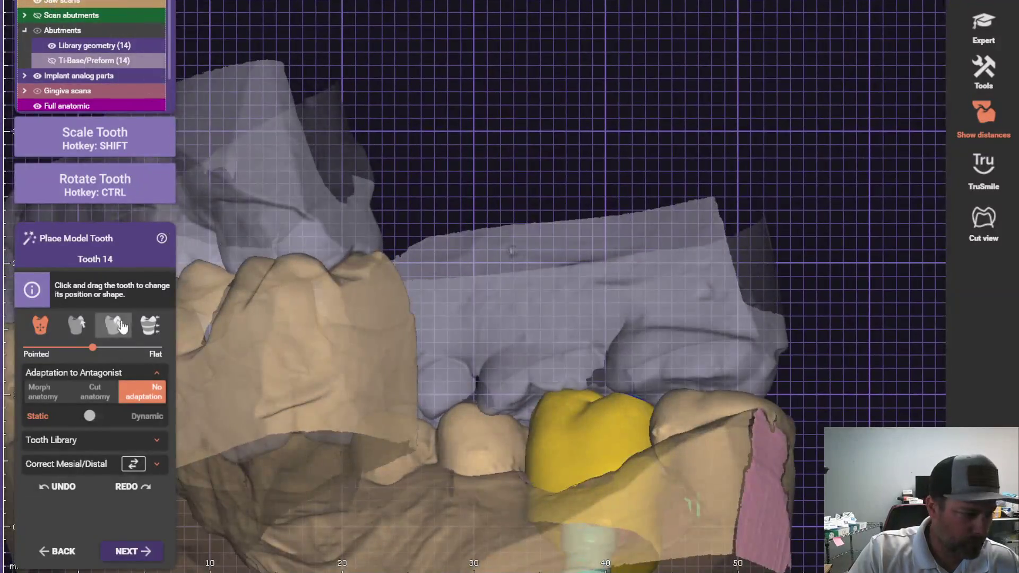
pyautogui.click(113, 325)
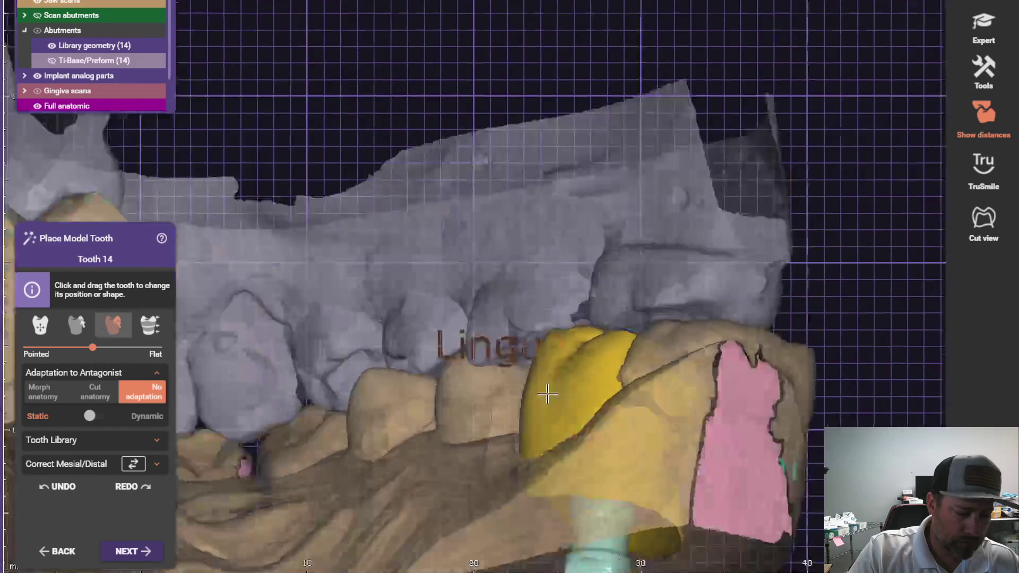
pyautogui.scroll(3, 548, 393)
pyautogui.moveTo(547, 394); pyautogui.dragTo(527, 299, button='right')
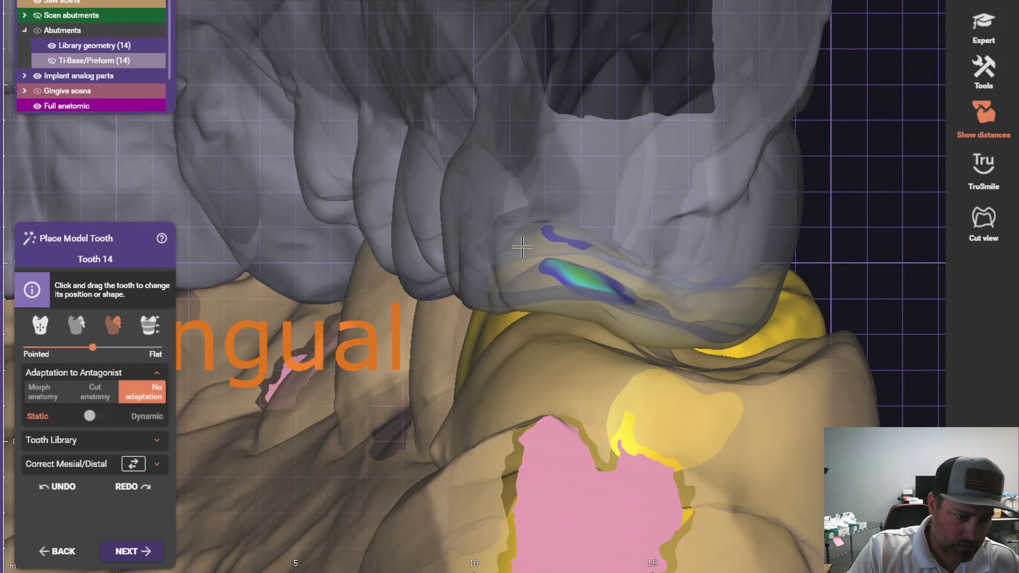
pyautogui.moveTo(522, 247); pyautogui.dragTo(461, 276, button='right')
pyautogui.scroll(-3, 532, 282)
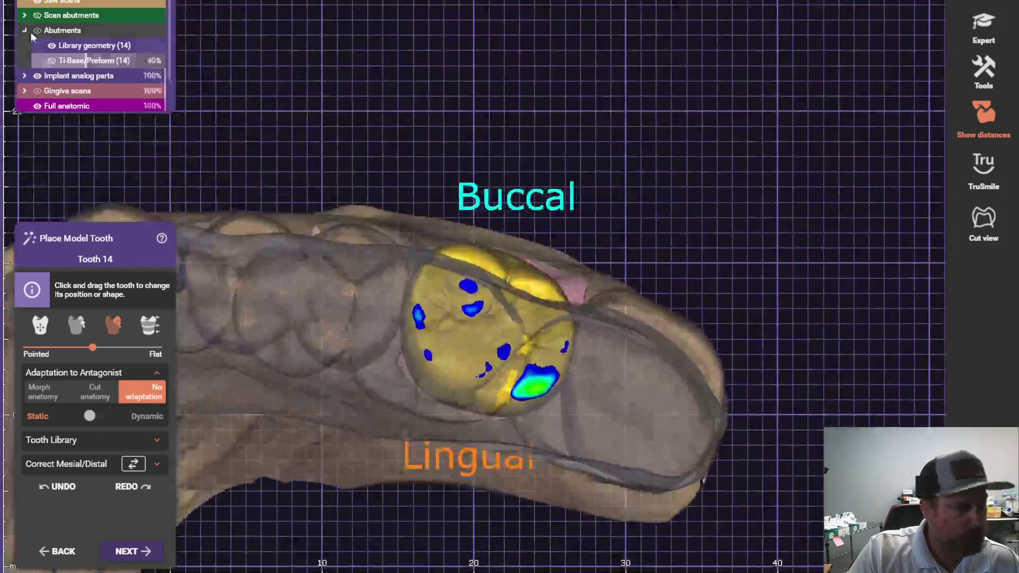
pyautogui.click(37, 1)
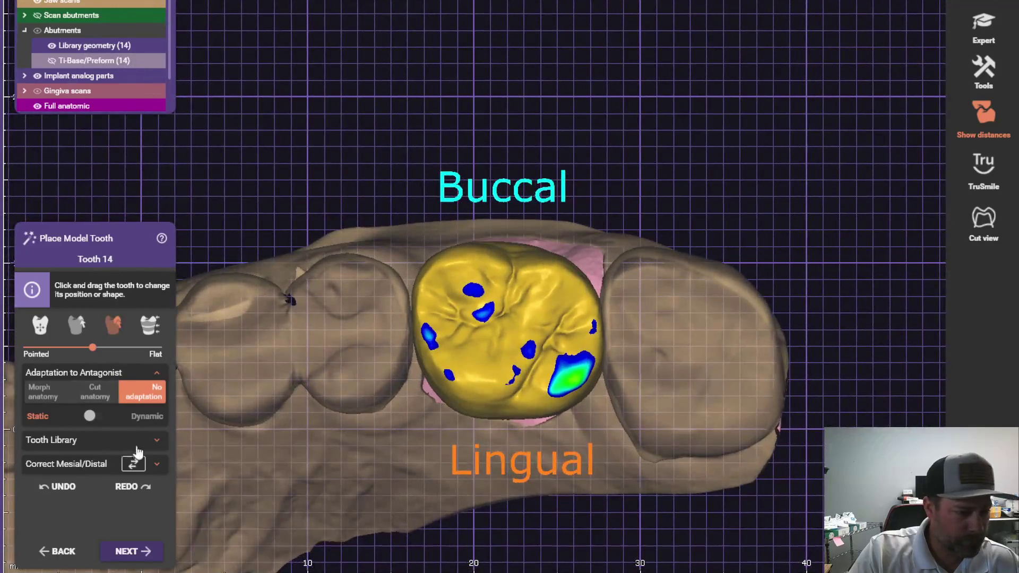
pyautogui.scroll(1, 414, 292)
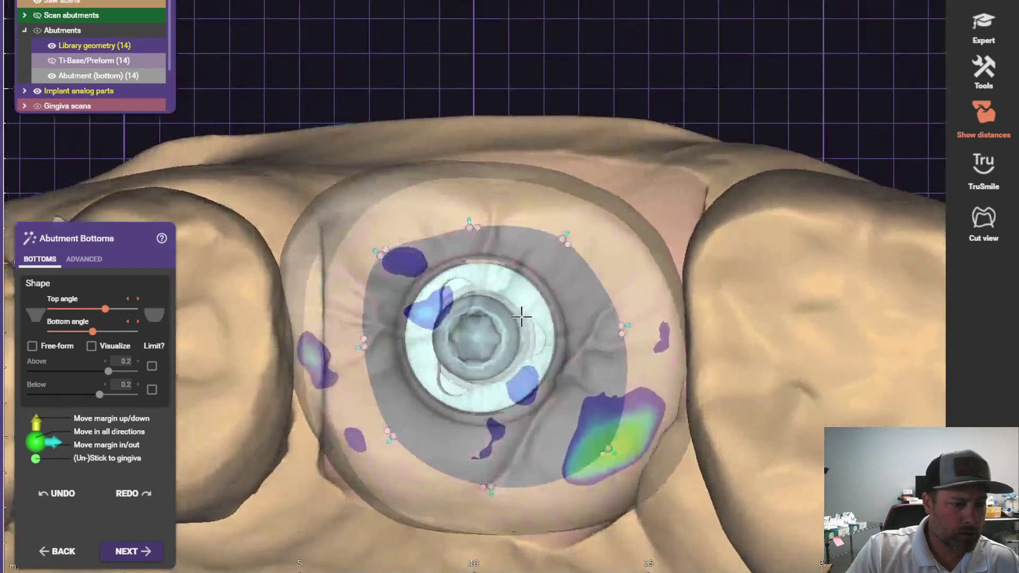
# Reposition the abutment margin points on the mesial and distal sides to refine the outline inside the crown footprint.
pyautogui.moveTo(522, 317); pyautogui.dragTo(584, 206, button='right')
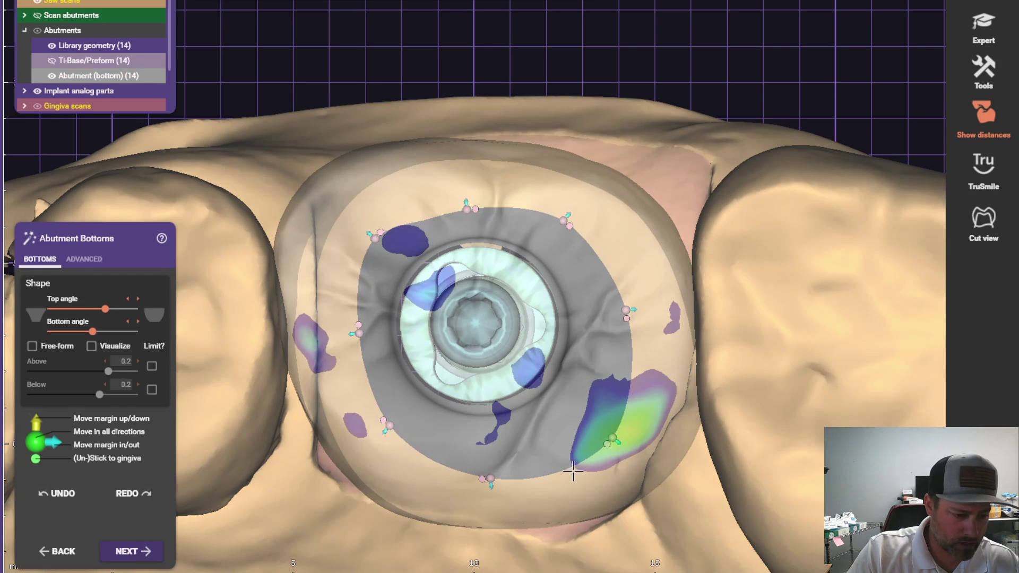
pyautogui.scroll(1, 559, 482)
pyautogui.moveTo(559, 482); pyautogui.dragTo(562, 478, button='right')
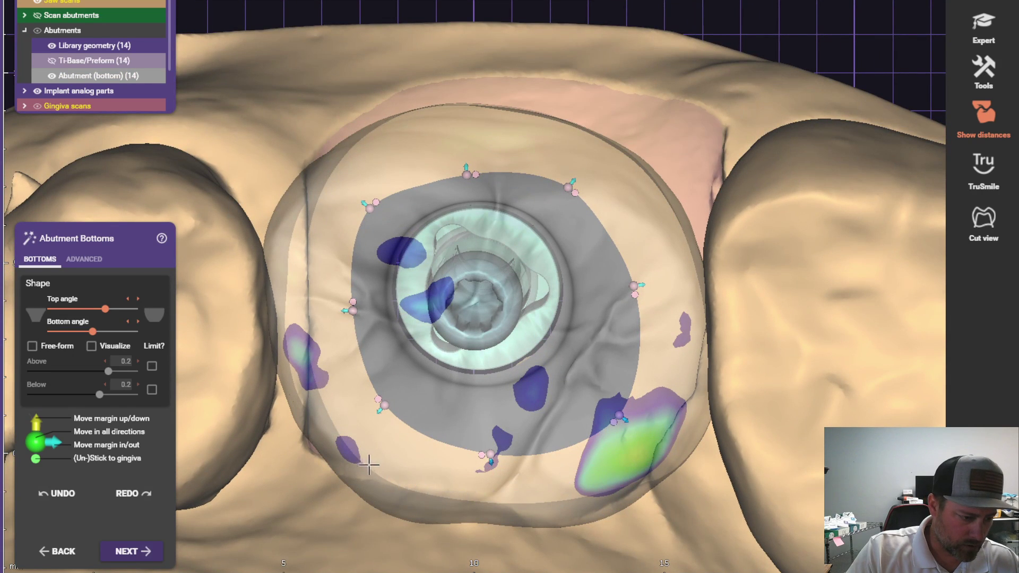
pyautogui.moveTo(322, 192); pyautogui.dragTo(541, 214, button='right')
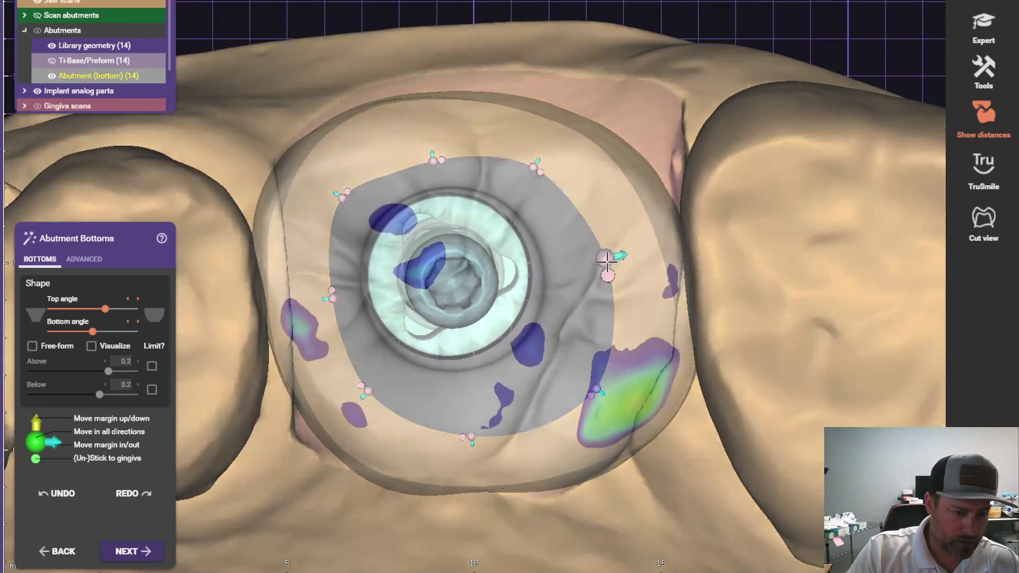
pyautogui.moveTo(609, 258); pyautogui.dragTo(612, 258)
pyautogui.moveTo(612, 258); pyautogui.dragTo(558, 223, button='right')
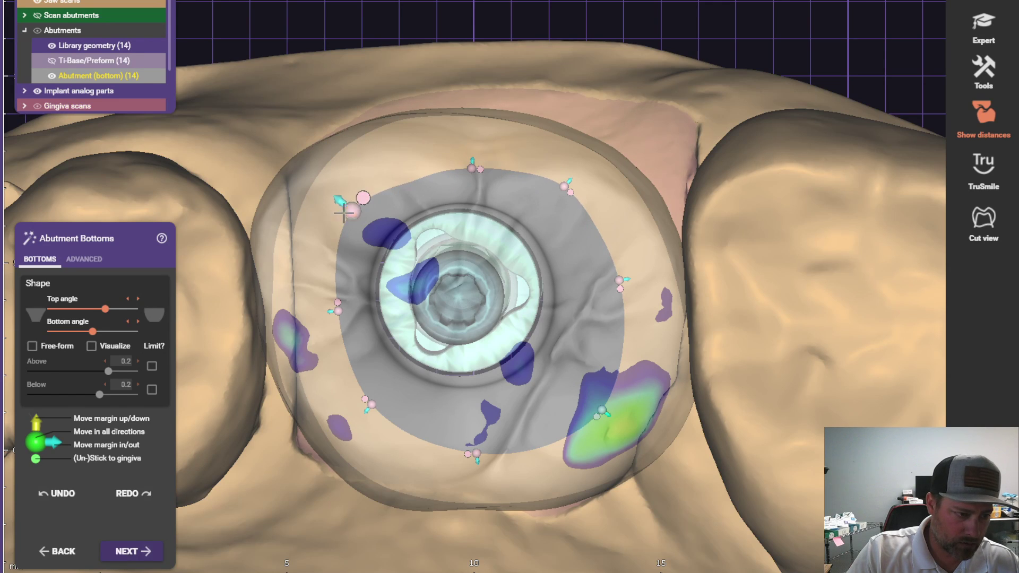
pyautogui.moveTo(349, 211); pyautogui.dragTo(350, 192)
pyautogui.moveTo(346, 212); pyautogui.dragTo(343, 260, button='right')
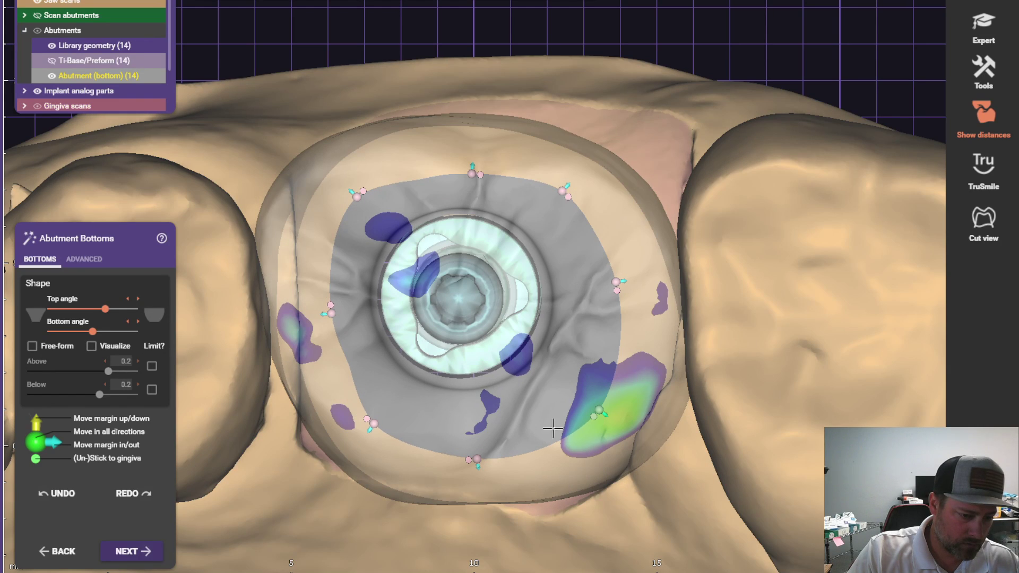
# Release the abutment's margin points from the gingiva, viewing the outline occlusally.
pyautogui.moveTo(409, 408); pyautogui.dragTo(381, 199, button='right')
pyautogui.moveTo(420, 168); pyautogui.dragTo(405, 190, button='right')
pyautogui.moveTo(525, 179); pyautogui.dragTo(519, 176, button='right')
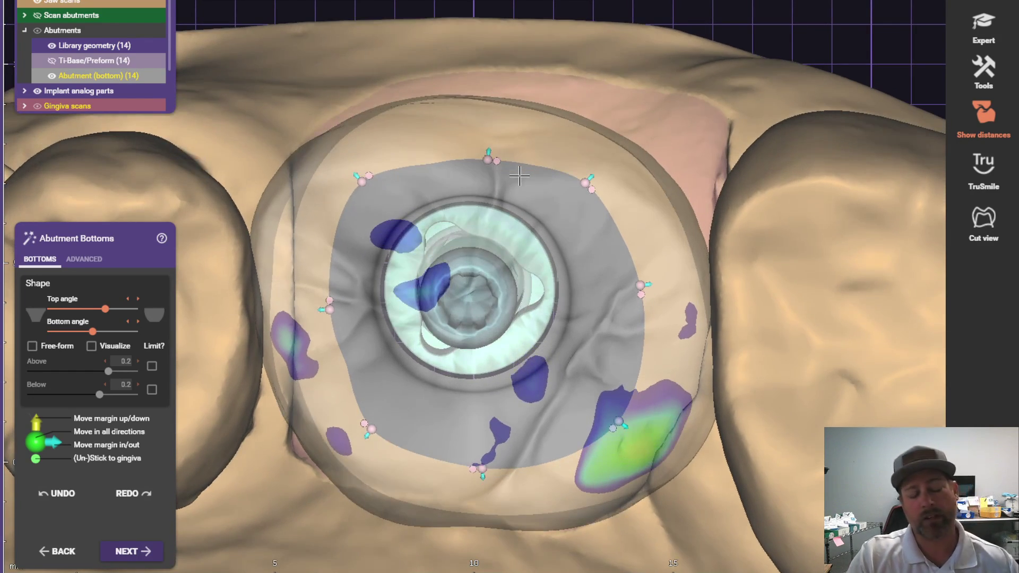
pyautogui.click(599, 196)
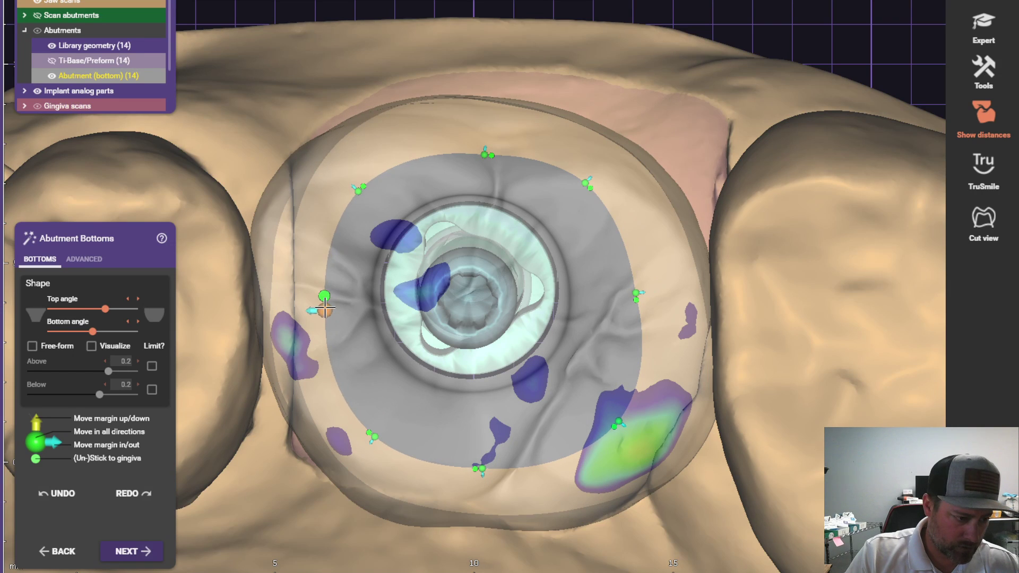
# Hide the full anatomic crown and adjust a mesial margin point of the abutment bottom over the gingiva.
pyautogui.moveTo(325, 308); pyautogui.dragTo(478, 221, button='right')
pyautogui.scroll(3, 495, 226)
pyautogui.scroll(-3, 71, 90)
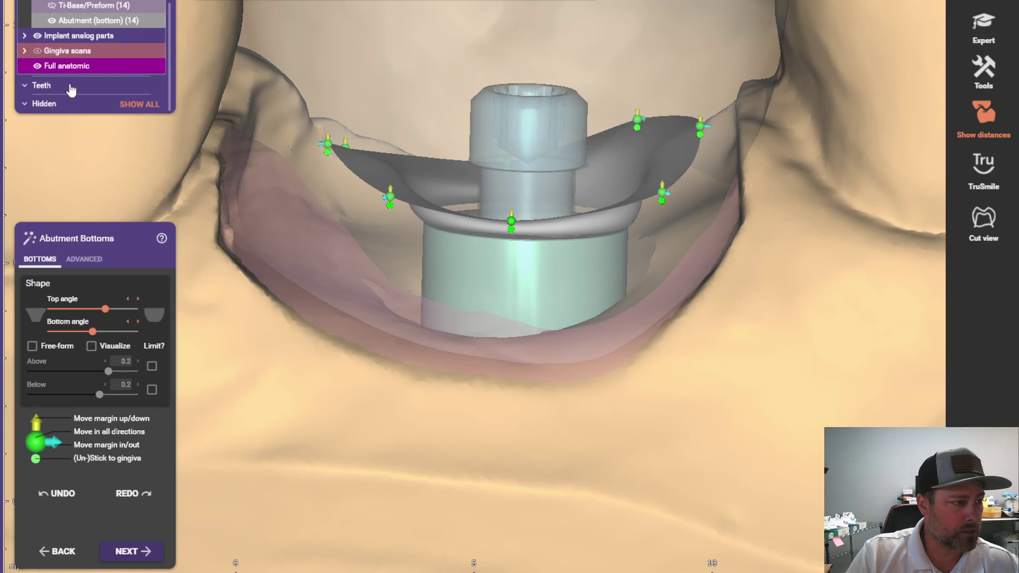
pyautogui.click(37, 66)
pyautogui.moveTo(297, 202); pyautogui.dragTo(585, 412, button='right')
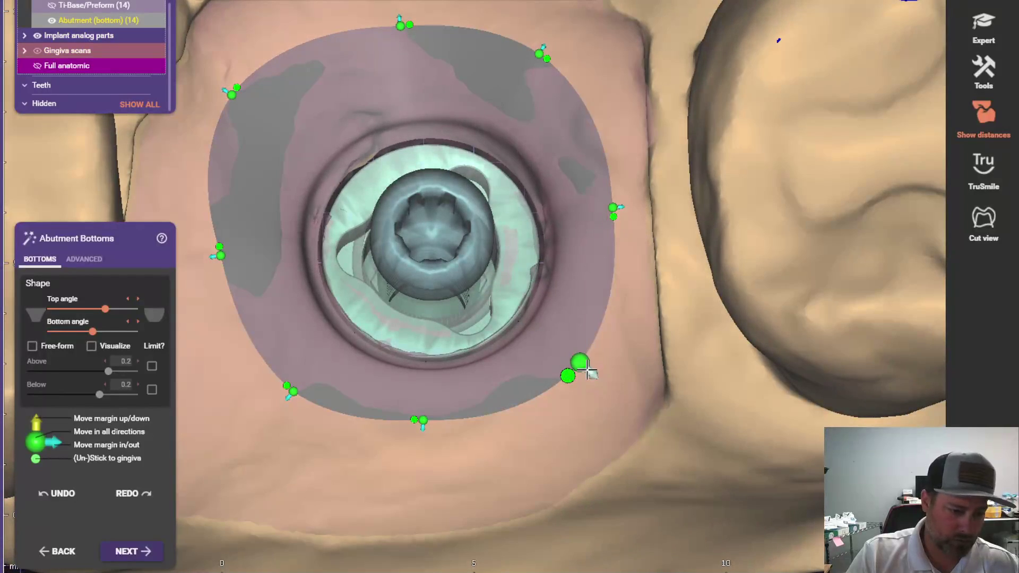
pyautogui.moveTo(584, 367); pyautogui.dragTo(573, 362)
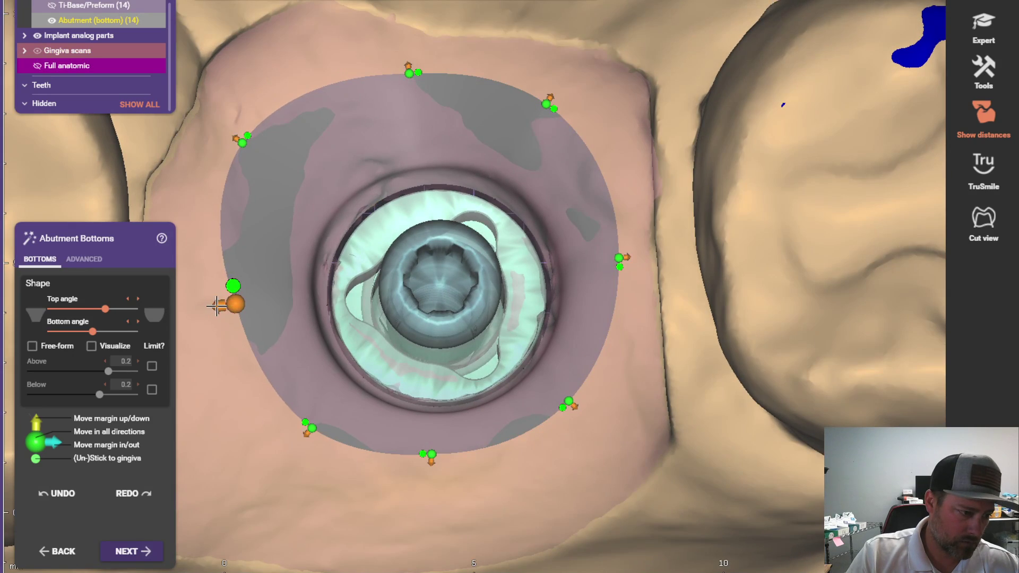
pyautogui.moveTo(216, 306); pyautogui.dragTo(228, 205, button='right')
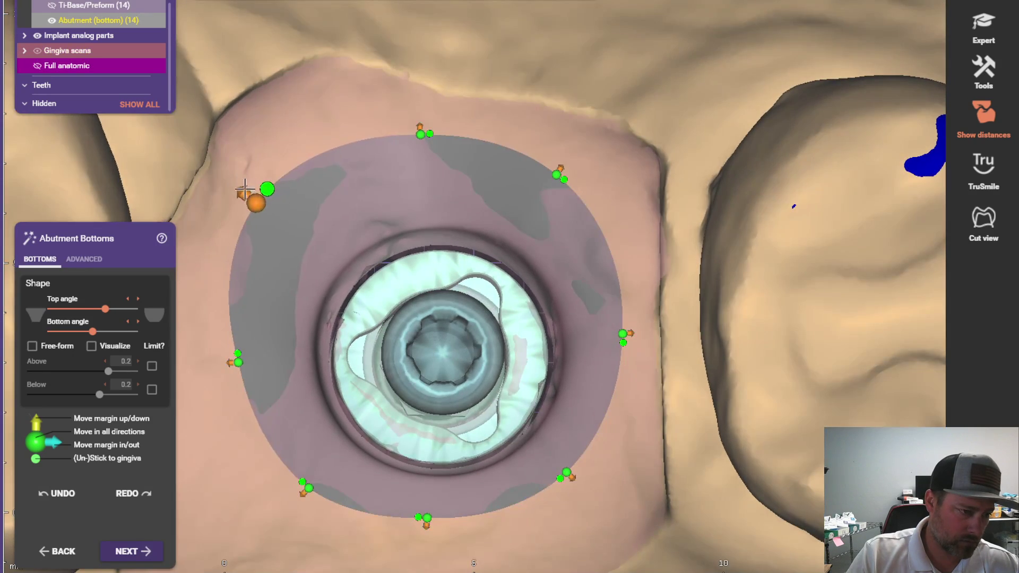
# Hide the jaw scan to leave the abutment bottom, implant analog and gingiva scan isolated.
pyautogui.scroll(-3, 368, 148)
pyautogui.moveTo(519, 208); pyautogui.dragTo(34, 25, button='right')
pyautogui.scroll(-2, 622, 328)
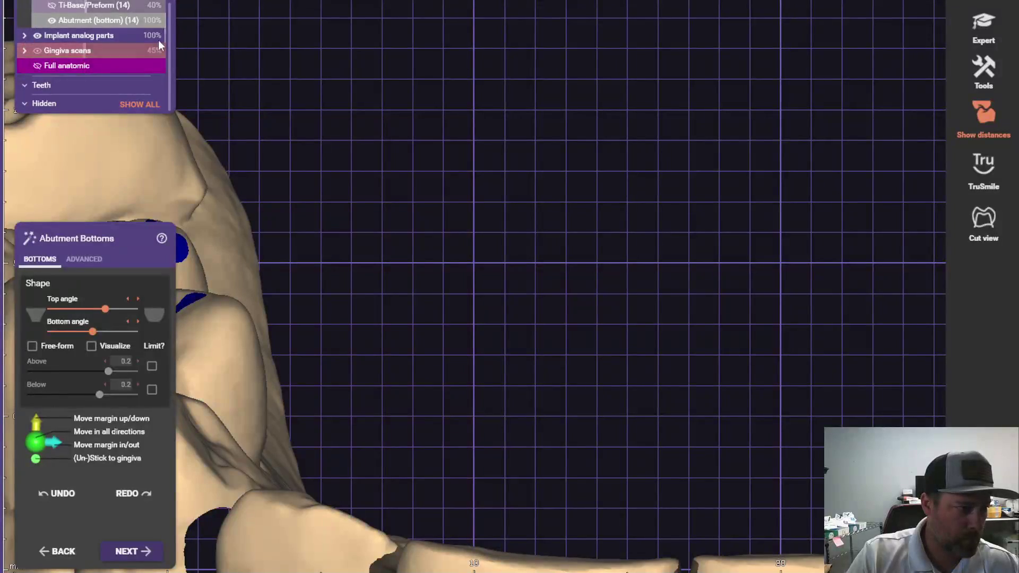
pyautogui.moveTo(169, 39); pyautogui.dragTo(174, 3)
pyautogui.click(37, 1)
pyautogui.click(36, 2)
# Increase the emergence profile's top angle to nearly its maximum and reduce its bottom angle, checking the profile from the side.
pyautogui.scroll(1, 95, 158)
pyautogui.moveTo(71, 124); pyautogui.dragTo(65, 348, button='right')
pyautogui.scroll(6, 162, 220)
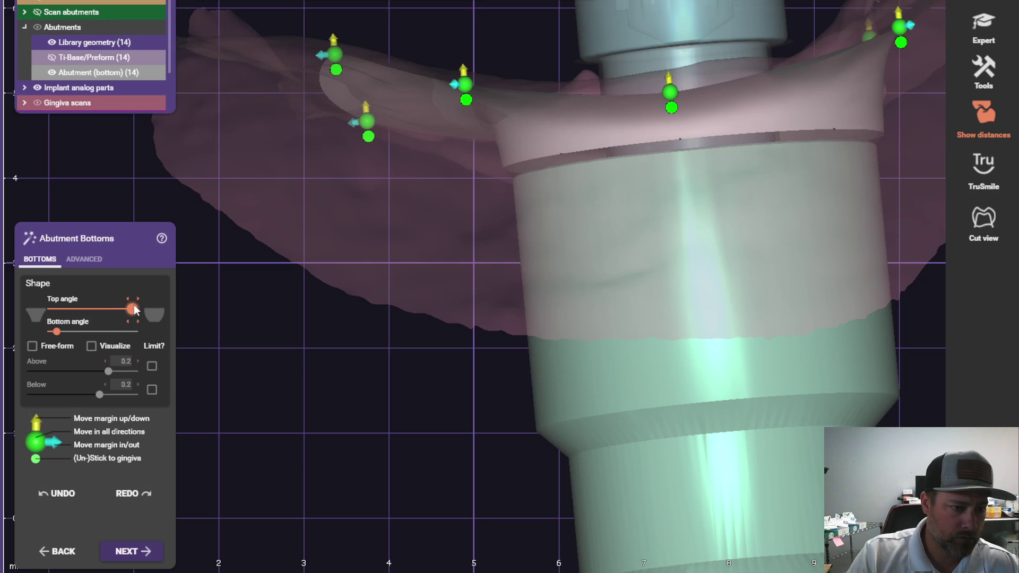
pyautogui.scroll(-5, 140, 311)
pyautogui.moveTo(223, 302); pyautogui.dragTo(661, 258, button='right')
pyautogui.scroll(3, 696, 264)
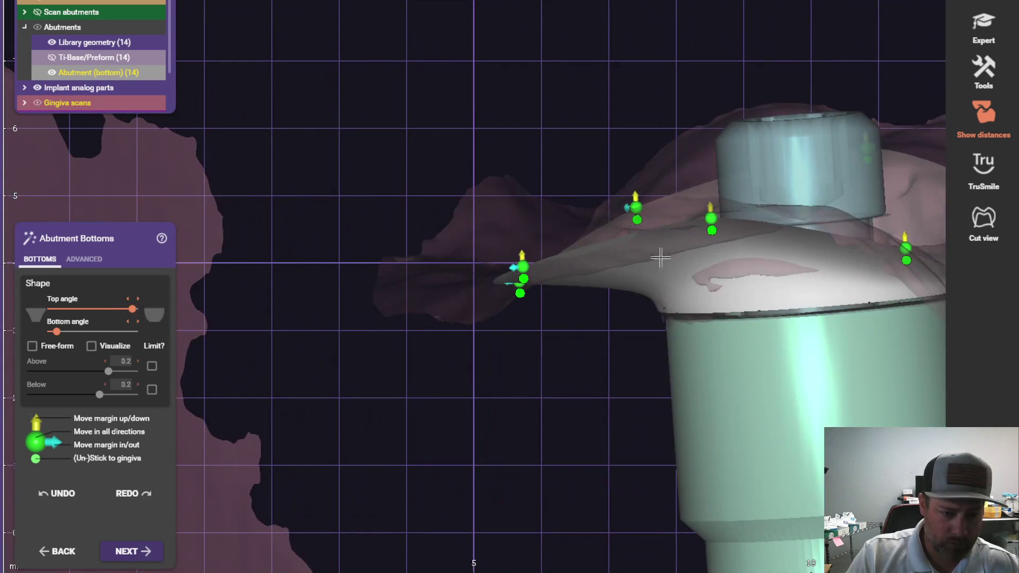
pyautogui.scroll(-2, 709, 226)
pyautogui.moveTo(709, 226); pyautogui.dragTo(340, 348, button='right')
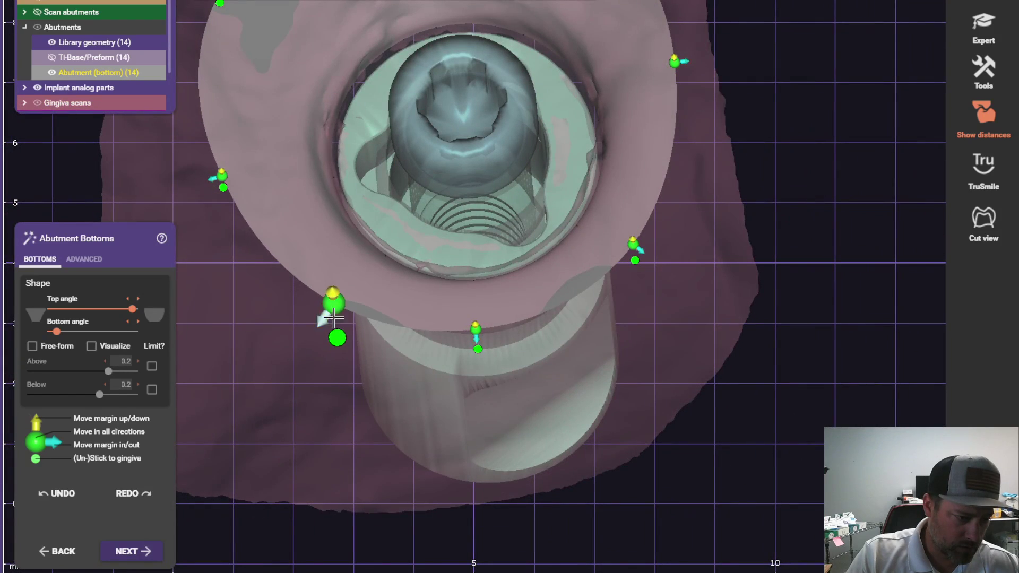
# Lower the abutment's margin points slightly along the gingiva, working from a side view.
pyautogui.moveTo(564, 308); pyautogui.dragTo(739, 354, button='right')
pyautogui.scroll(2, 742, 363)
pyautogui.moveTo(669, 294); pyautogui.dragTo(673, 305)
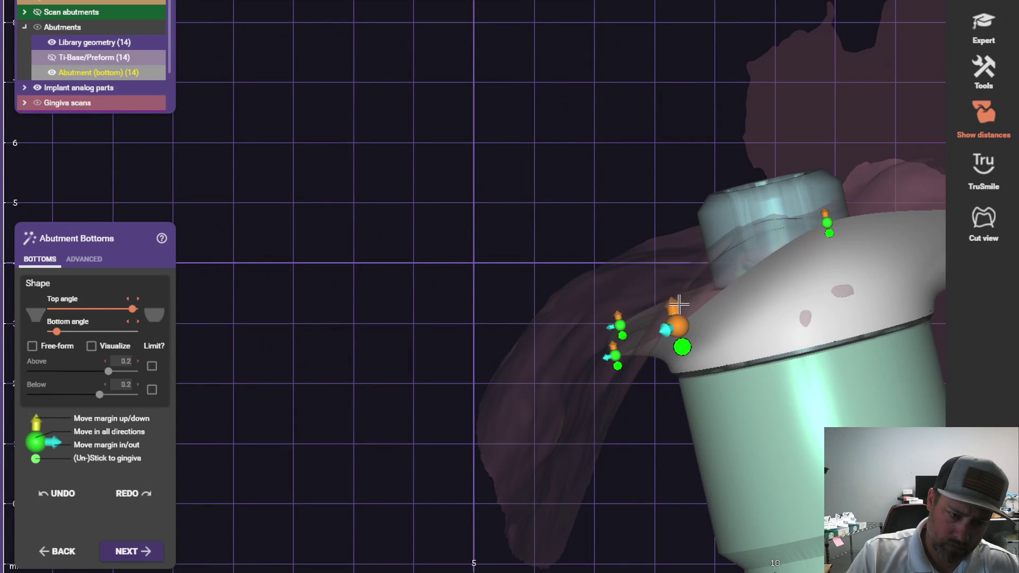
pyautogui.moveTo(825, 202); pyautogui.dragTo(829, 231)
pyautogui.moveTo(743, 372); pyautogui.dragTo(770, 361, button='right')
pyautogui.scroll(1, 770, 361)
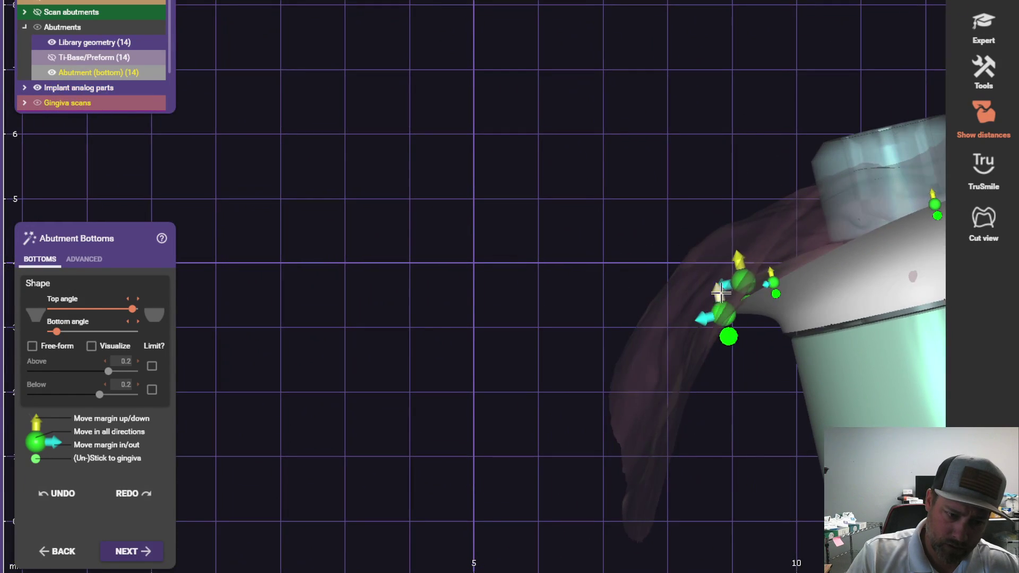
# Show the jaw scan and check the abutment margin against the gingiva and neighbouring teeth.
pyautogui.moveTo(723, 301); pyautogui.dragTo(539, 380, button='right')
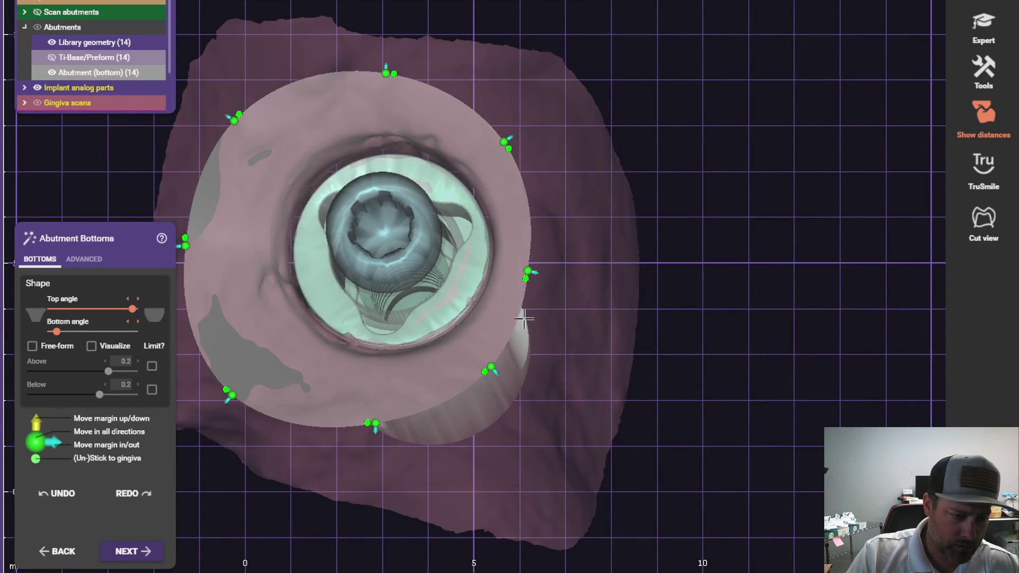
pyautogui.scroll(-1, 532, 259)
pyautogui.moveTo(532, 259); pyautogui.dragTo(418, 400, button='right')
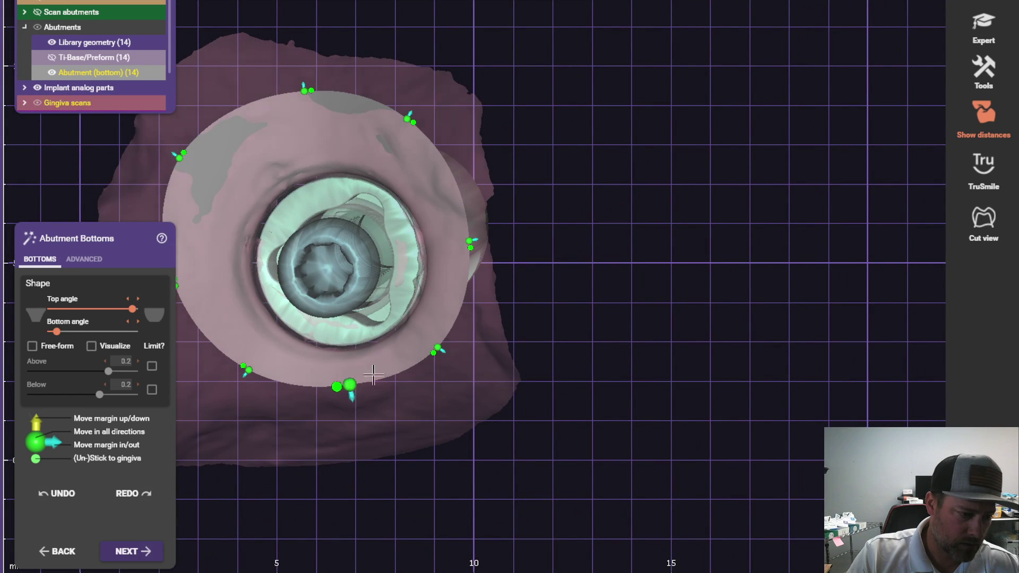
pyautogui.scroll(-3, 446, 318)
pyautogui.scroll(1, 200, 138)
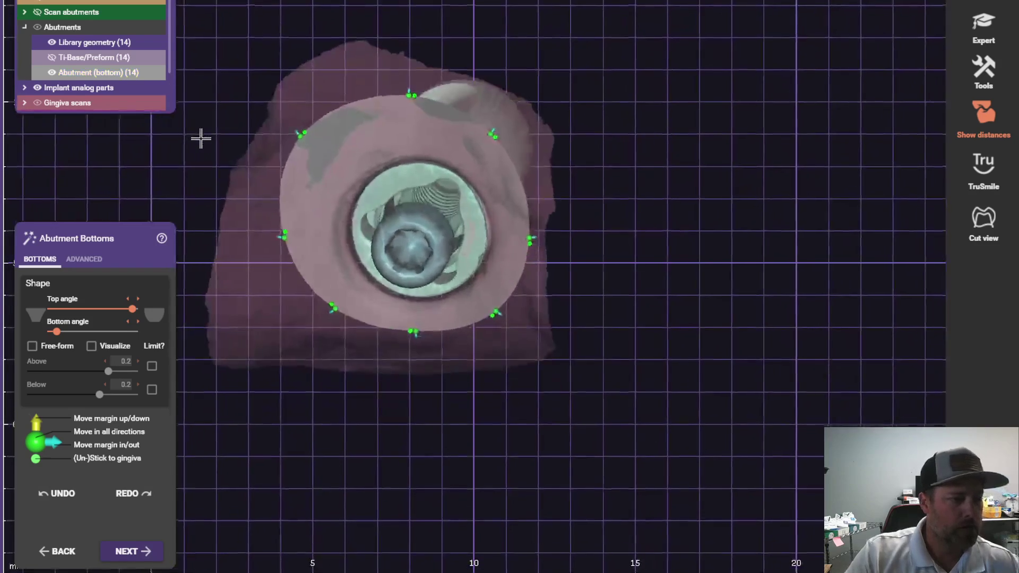
pyautogui.click(37, 1)
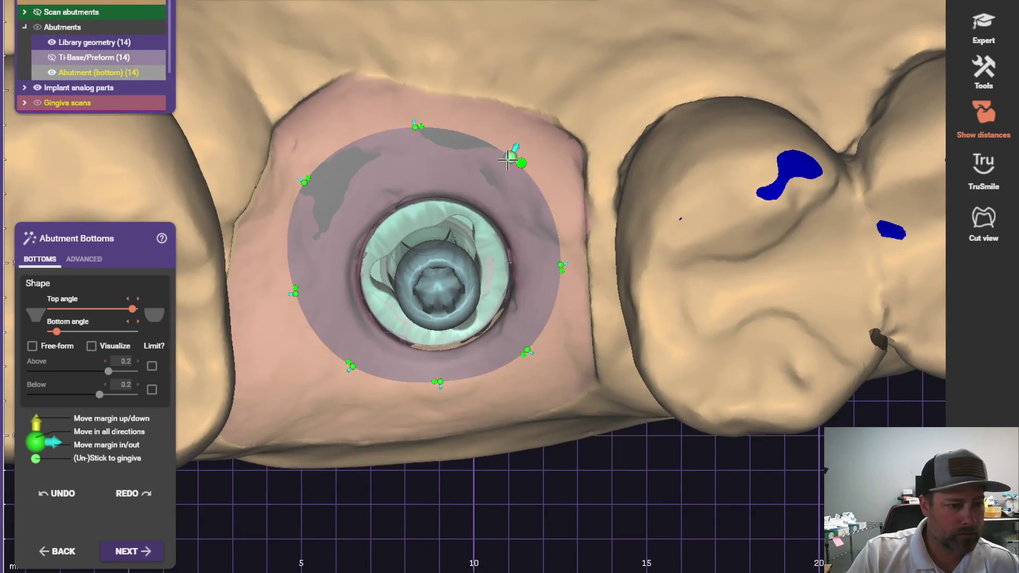
pyautogui.moveTo(415, 126); pyautogui.dragTo(515, 342, button='right')
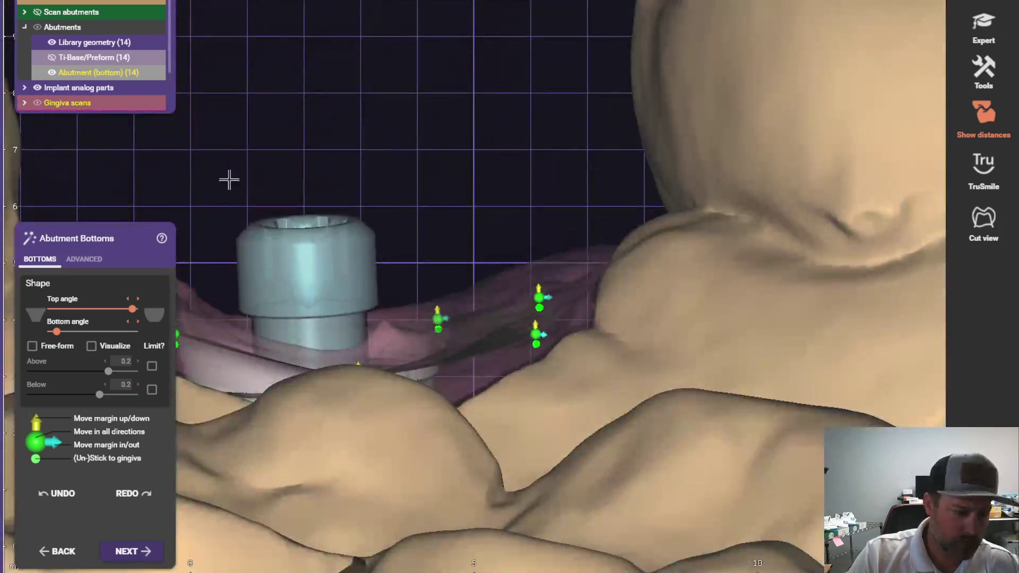
# Hide the jaw scan and bring the abutment's emergence profile into a close side view.
pyautogui.click(37, 2)
pyautogui.scroll(3, 182, 100)
pyautogui.moveTo(183, 53); pyautogui.dragTo(184, 108, button='right')
pyautogui.moveTo(207, 164); pyautogui.dragTo(203, 182, button='right')
pyautogui.scroll(-2, 186, 183)
# Set the profile border height to 0.2 mm and inspect the resulting edge.
pyautogui.click(92, 256)
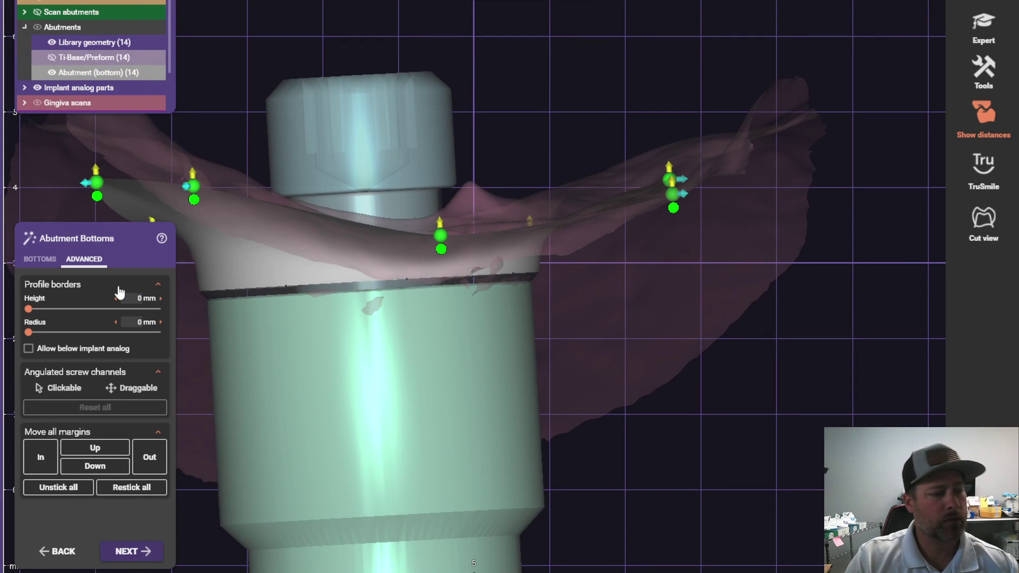
pyautogui.click(139, 298)
pyautogui.click(138, 344)
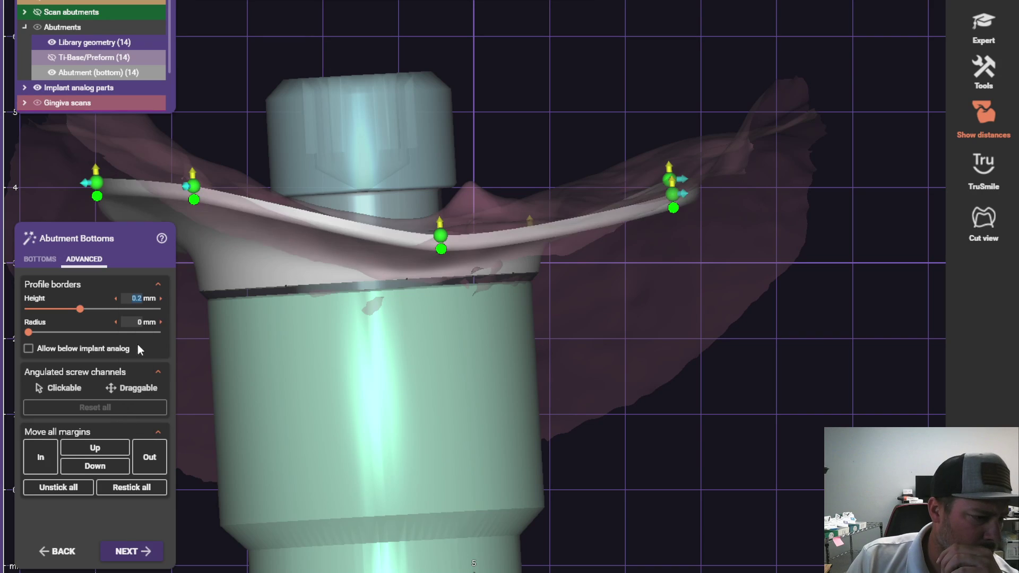
pyautogui.scroll(5, 315, 239)
pyautogui.scroll(-5, 315, 240)
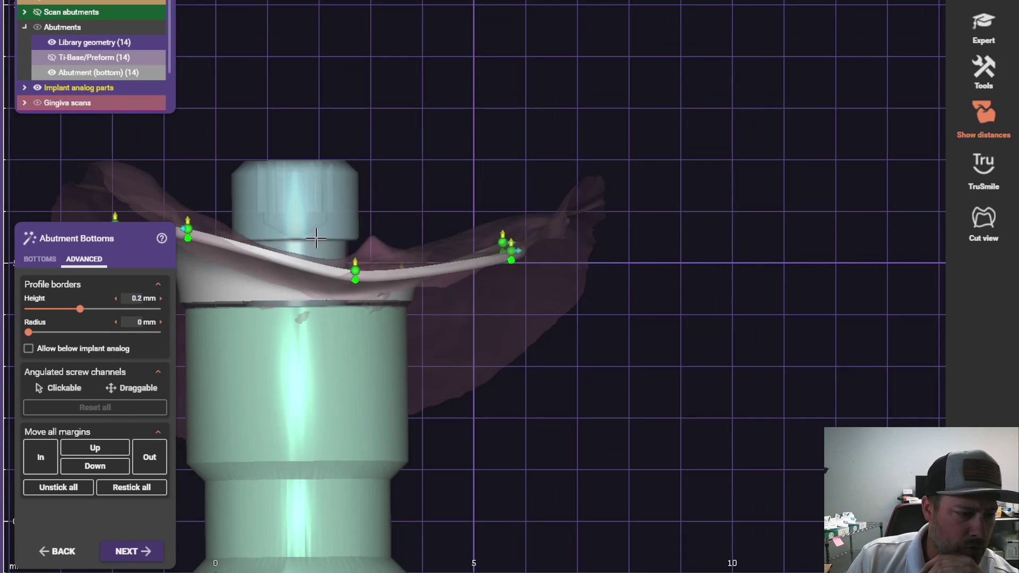
# Set the profile border height to 0.01 mm, comparing it with 0 mm.
pyautogui.click(137, 299)
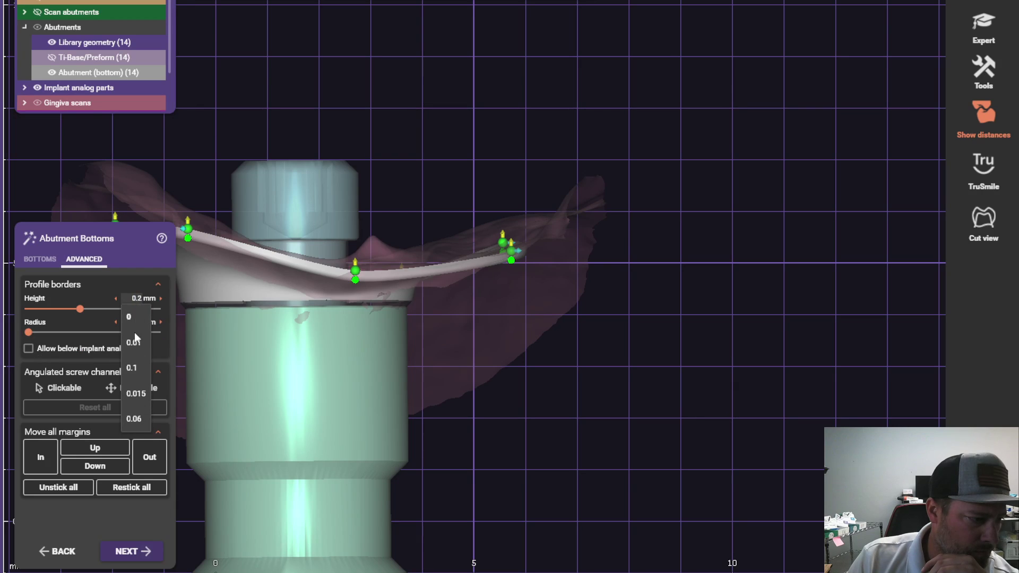
pyautogui.click(135, 343)
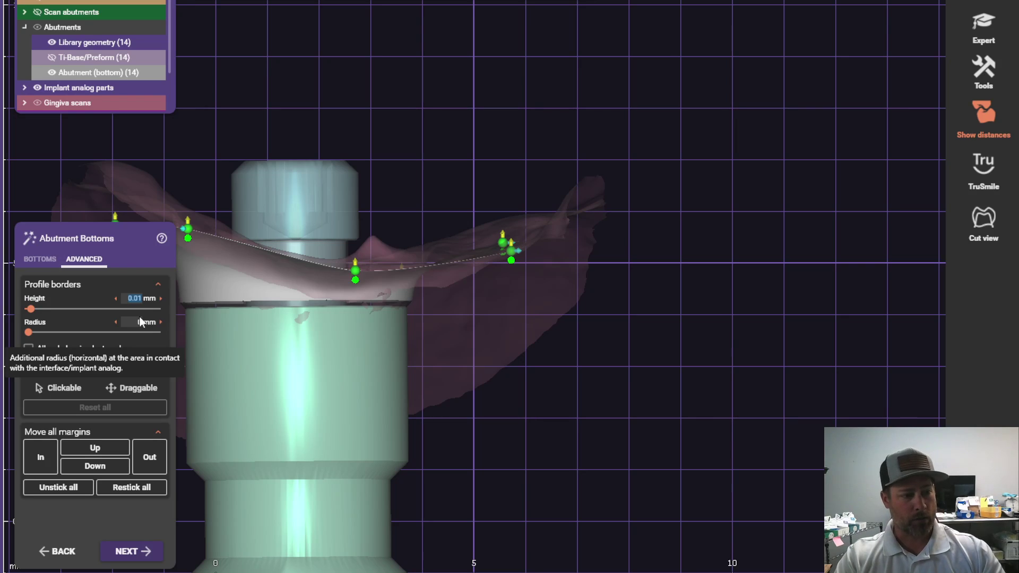
pyautogui.click(139, 299)
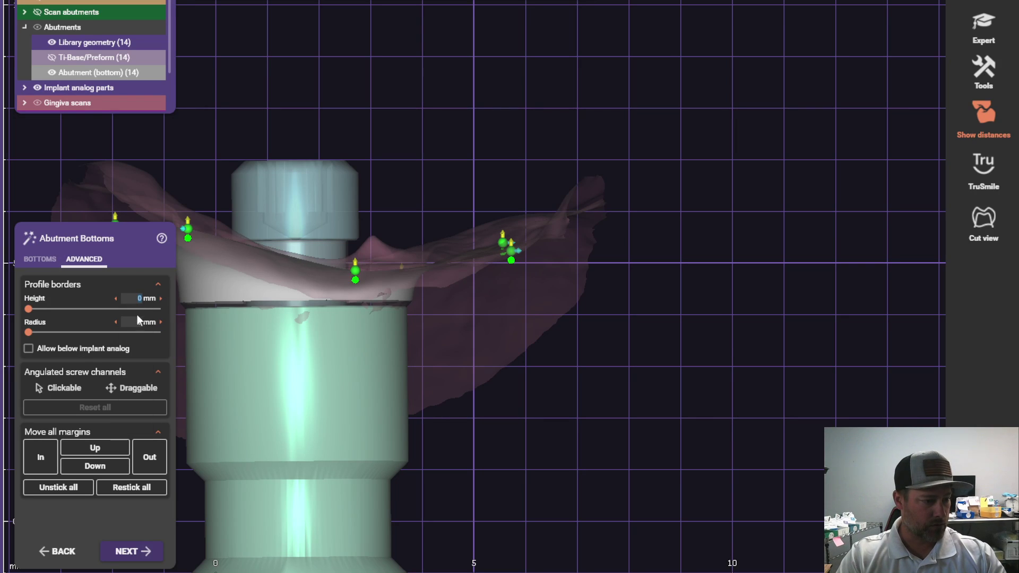
pyautogui.click(138, 301)
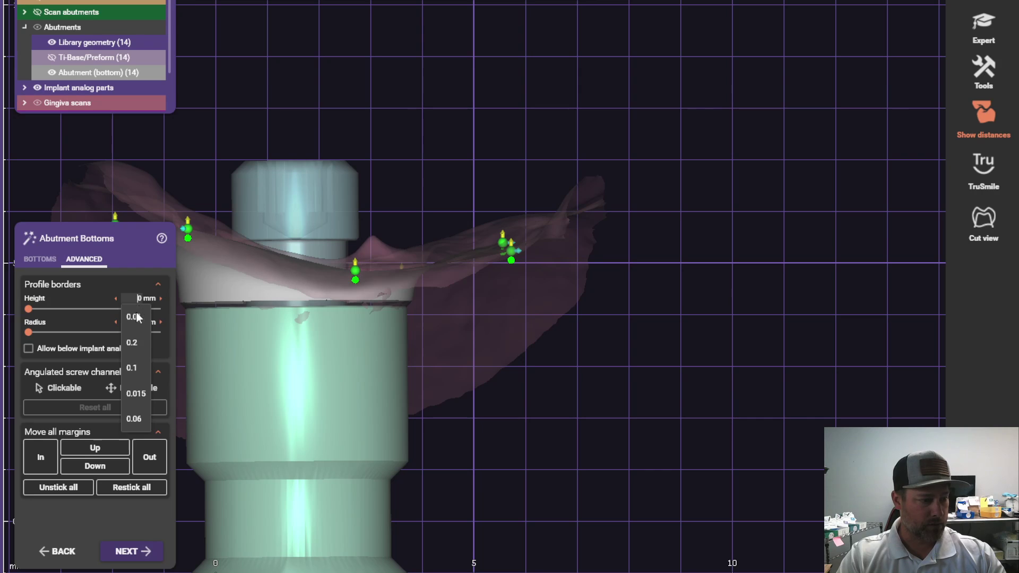
pyautogui.click(135, 316)
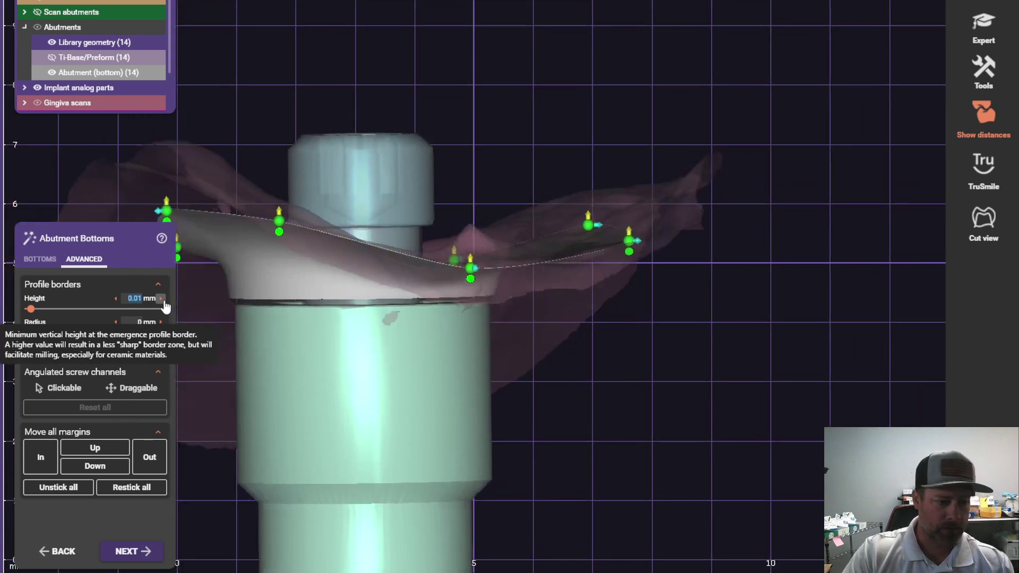
# Raise the abutment margin slightly, examining the emergence profile around the implant from the side and occlusally.
pyautogui.scroll(-2, 287, 313)
pyautogui.moveTo(284, 297); pyautogui.dragTo(375, 169, button='right')
pyautogui.scroll(3, 376, 169)
pyautogui.scroll(-4, 350, 109)
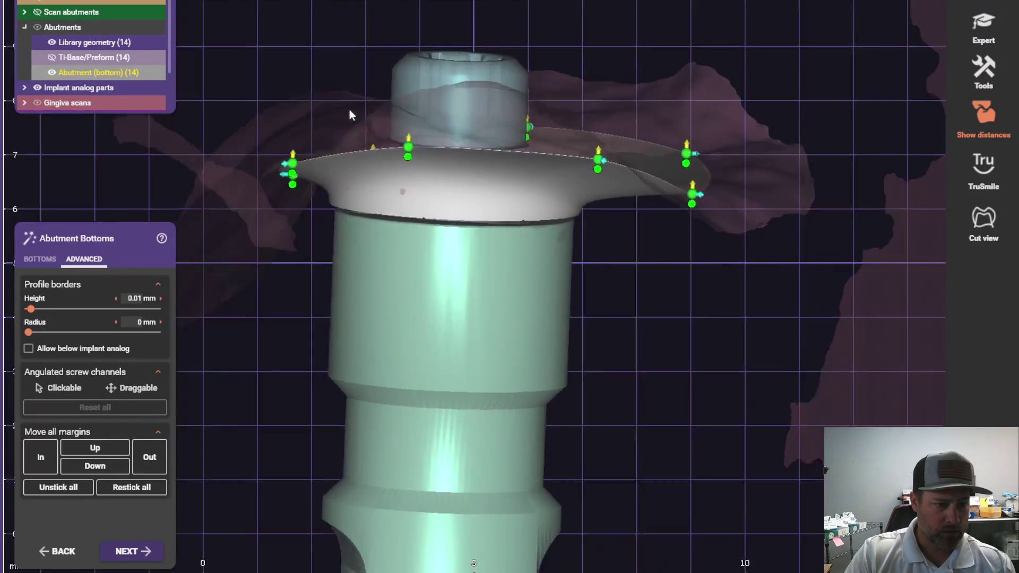
pyautogui.moveTo(351, 113); pyautogui.dragTo(478, 220, button='right')
pyautogui.scroll(2, 581, 233)
pyautogui.scroll(-1, 581, 233)
pyautogui.scroll(2, 478, 221)
pyautogui.moveTo(494, 157); pyautogui.dragTo(494, 150)
pyautogui.moveTo(523, 153); pyautogui.dragTo(374, 218, button='right')
pyautogui.scroll(-4, 396, 196)
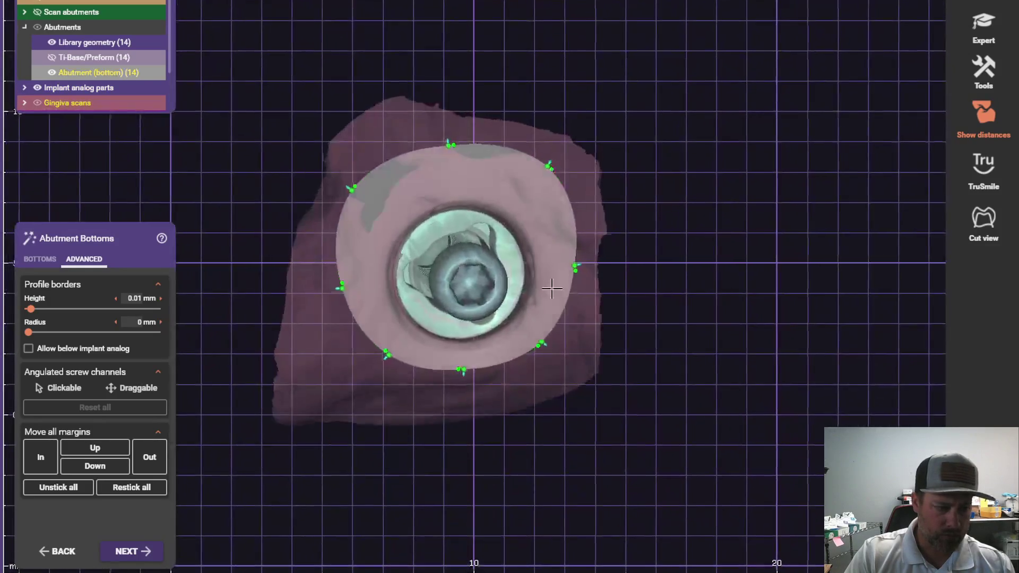
# Show the jaw scan and move the distal margin point slightly inward toward the implant.
pyautogui.click(38, 2)
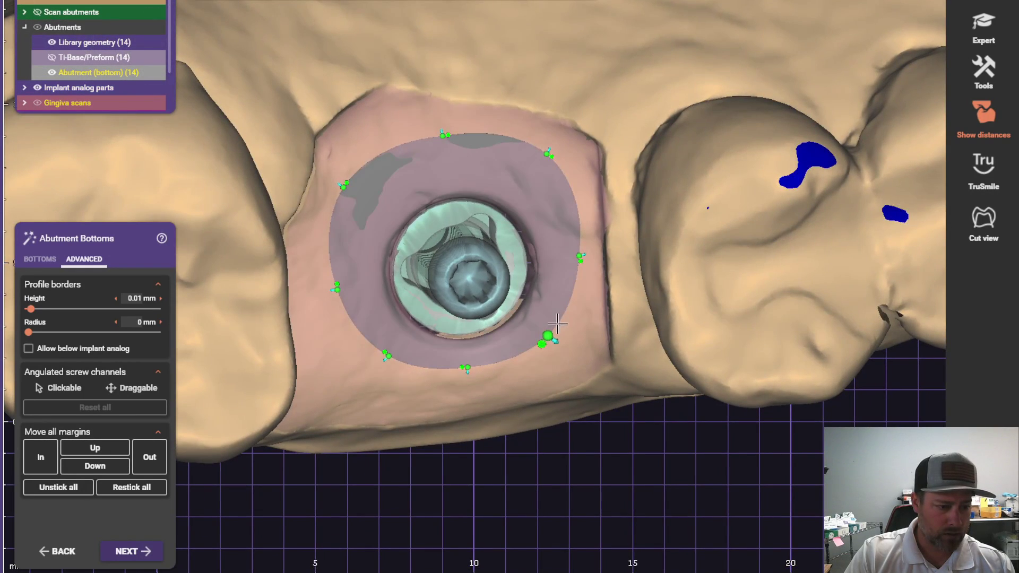
pyautogui.moveTo(558, 325); pyautogui.dragTo(539, 337, button='right')
pyautogui.scroll(-2, 539, 336)
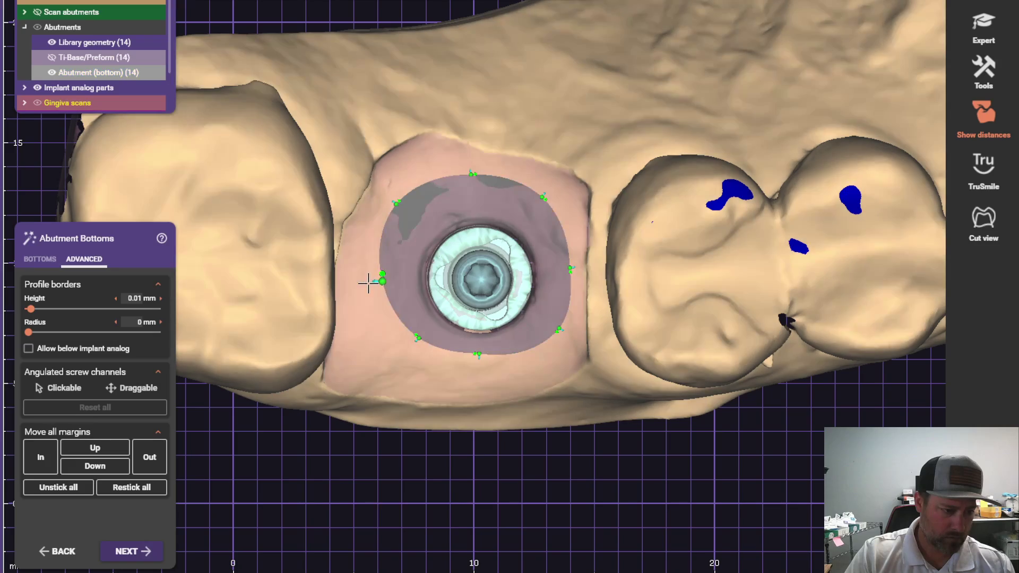
pyautogui.moveTo(374, 282); pyautogui.dragTo(380, 282)
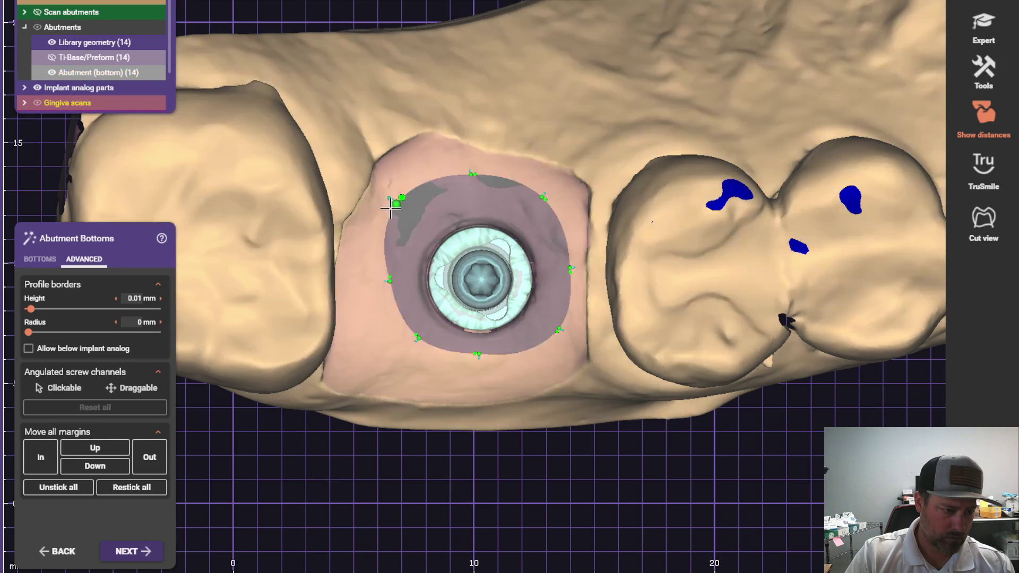
# Nudge the distal margin point slightly further inward toward the implant and continue to free-forming the crown.
pyautogui.moveTo(396, 202); pyautogui.dragTo(404, 200)
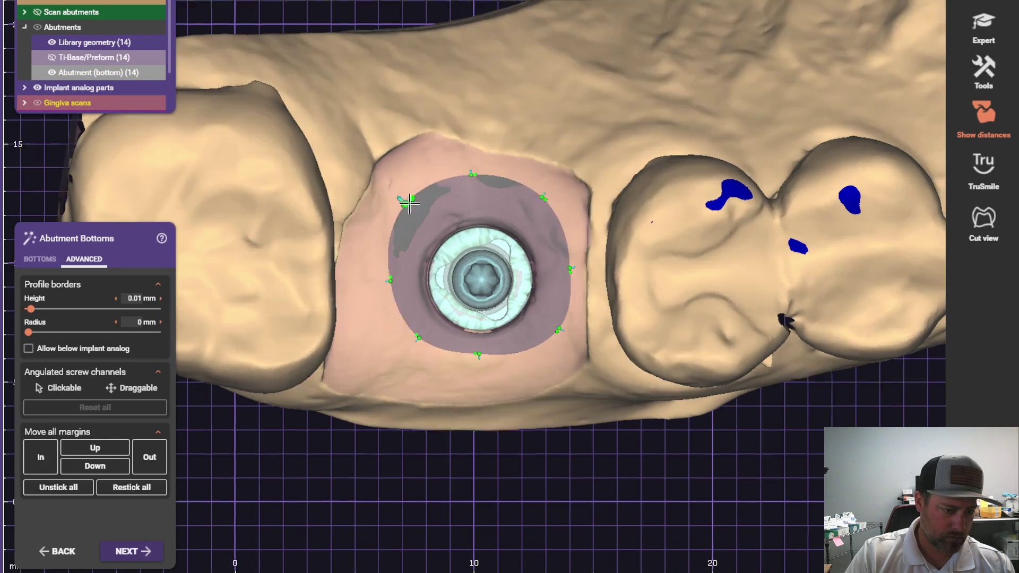
pyautogui.scroll(-3, 407, 205)
pyautogui.moveTo(407, 205); pyautogui.dragTo(225, 402, button='right')
pyautogui.click(133, 546)
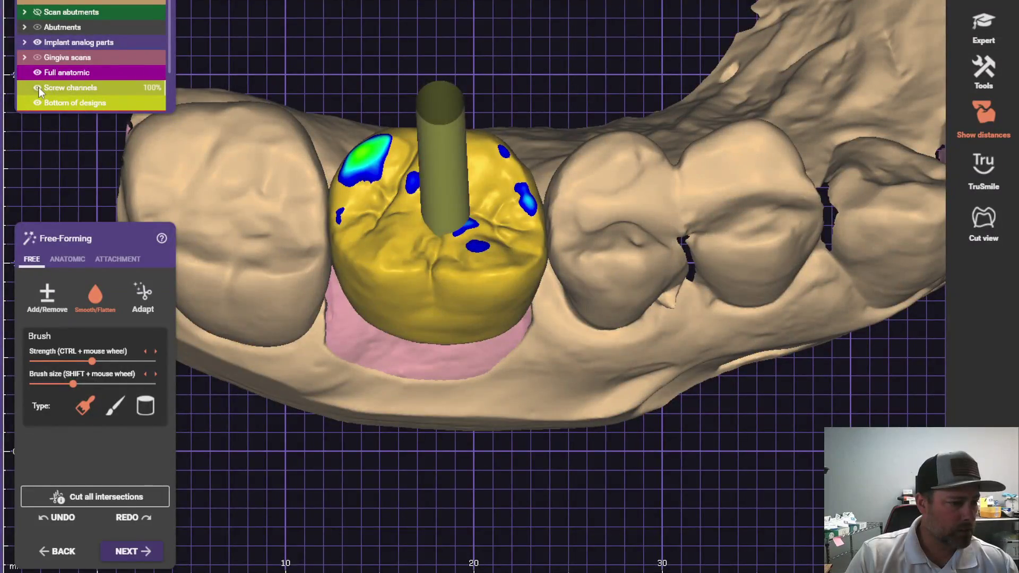
# Hide the screw channels and reshape the crown's contact areas with the anatomic Cusps and Tooth parts presets.
pyautogui.click(37, 88)
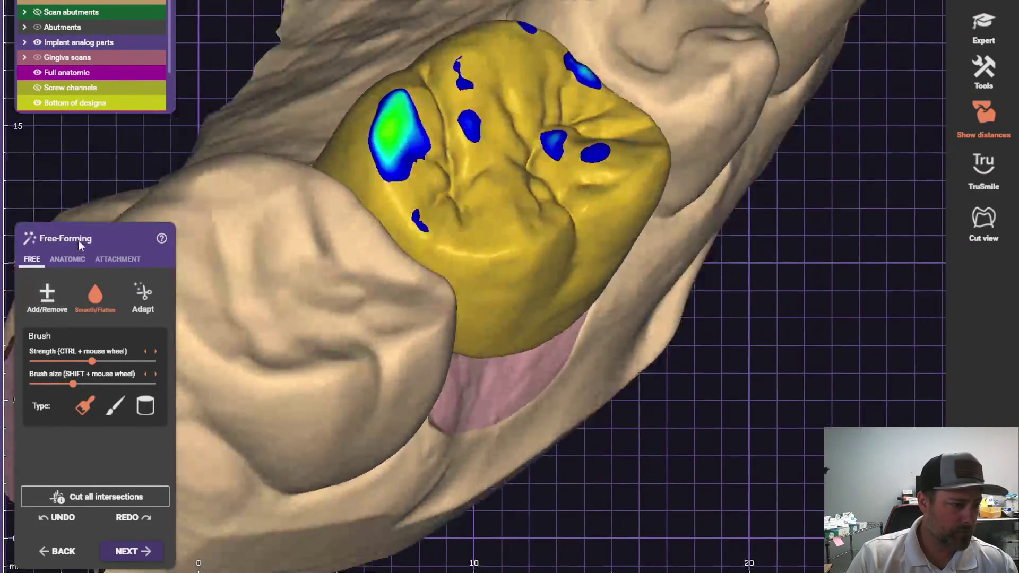
pyautogui.click(71, 259)
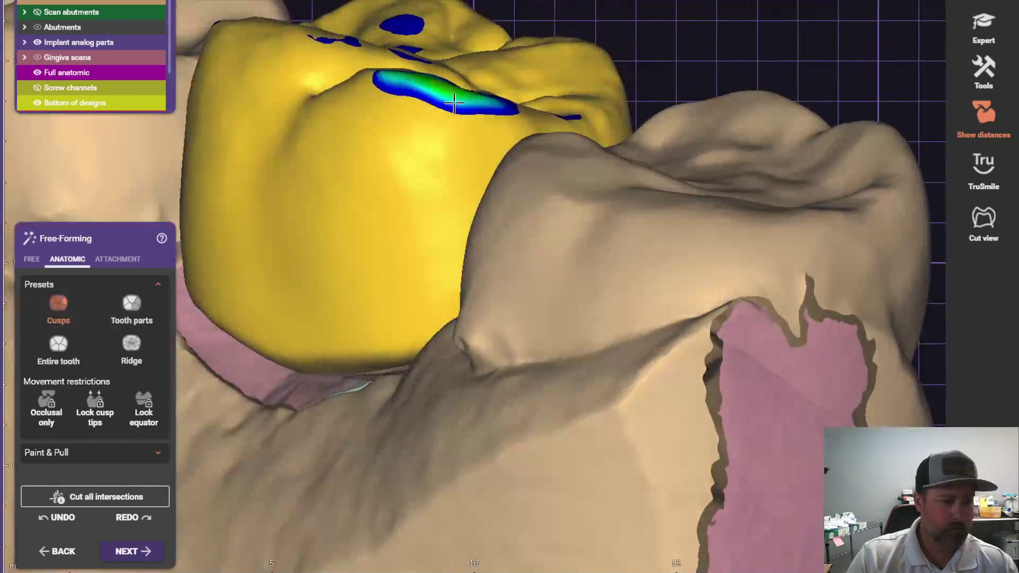
pyautogui.moveTo(426, 96); pyautogui.dragTo(430, 154, button='right')
pyautogui.moveTo(675, 160); pyautogui.dragTo(478, 150, button='middle')
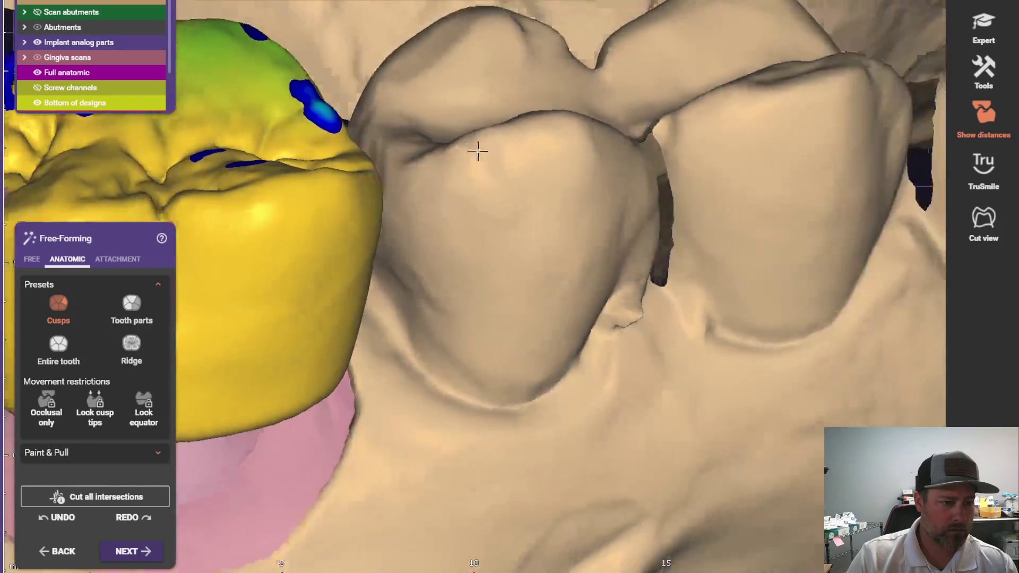
pyautogui.moveTo(477, 151); pyautogui.dragTo(407, 144, button='right')
pyautogui.click(123, 308)
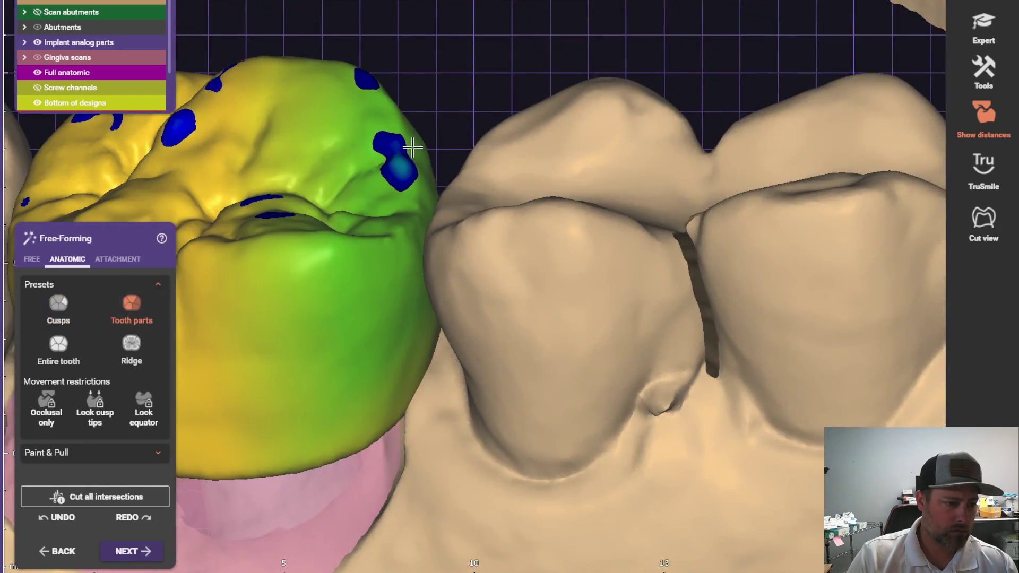
# Check the crown's bite against the opposing jaw scan, showing the scan and hiding it again.
pyautogui.scroll(-5, 325, 173)
pyautogui.moveTo(325, 173)
pyautogui.mouseDown(button='right')
pyautogui.moveTo(327, 239)
pyautogui.moveTo(325, 181)
pyautogui.mouseUp(button='right')
pyautogui.click(38, 2)
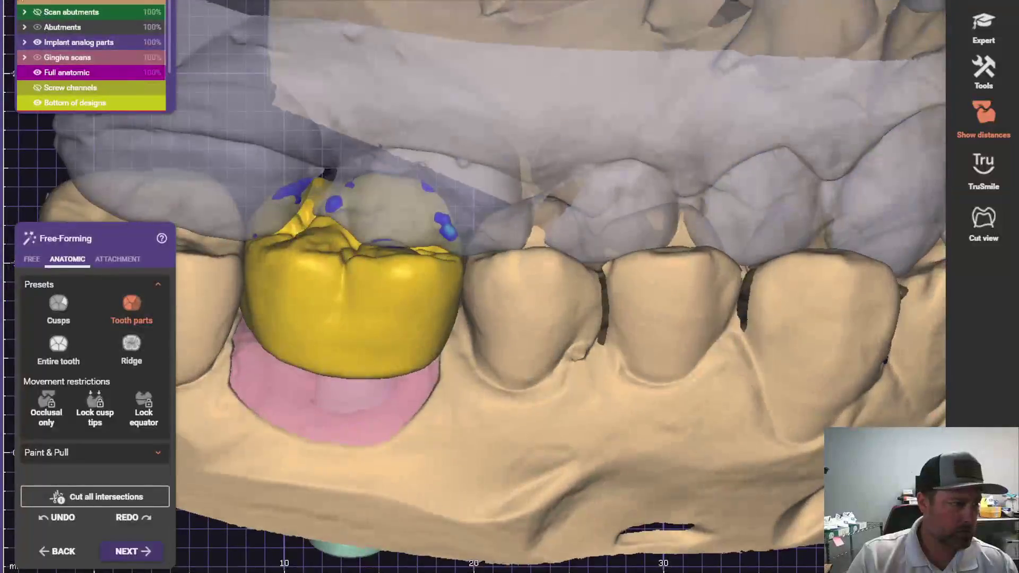
pyautogui.click(37, 3)
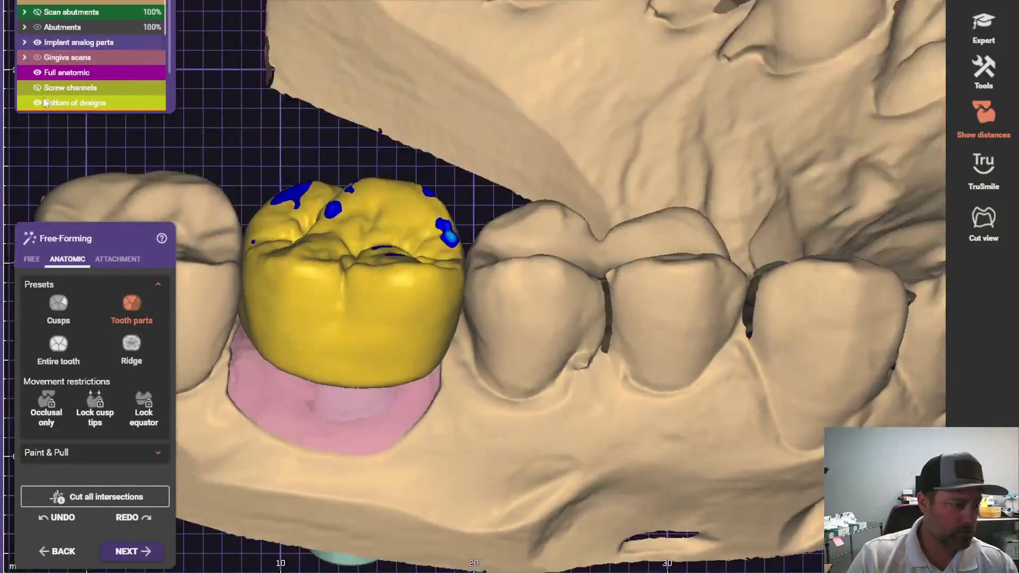
# Remove the occlusal contact spots from the crown with Add/Remove, using a smaller brush.
pyautogui.click(32, 259)
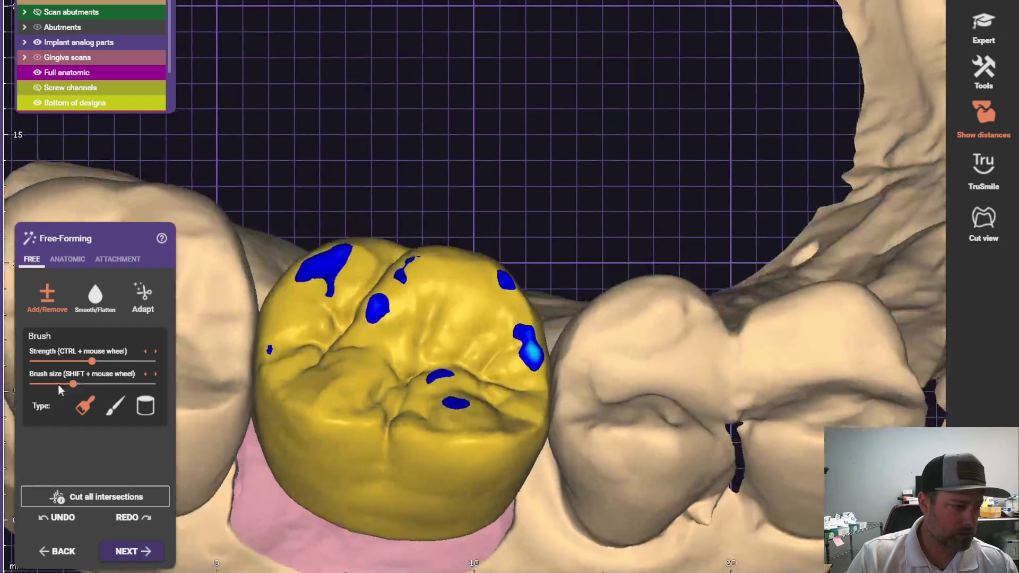
pyautogui.click(325, 263)
pyautogui.moveTo(333, 258)
pyautogui.mouseDown()
pyautogui.moveTo(405, 278)
pyautogui.moveTo(375, 312)
pyautogui.moveTo(499, 301)
pyautogui.moveTo(525, 336)
pyautogui.moveTo(432, 381)
pyautogui.moveTo(462, 403)
pyautogui.moveTo(398, 373)
pyautogui.moveTo(280, 353)
pyautogui.mouseUp()
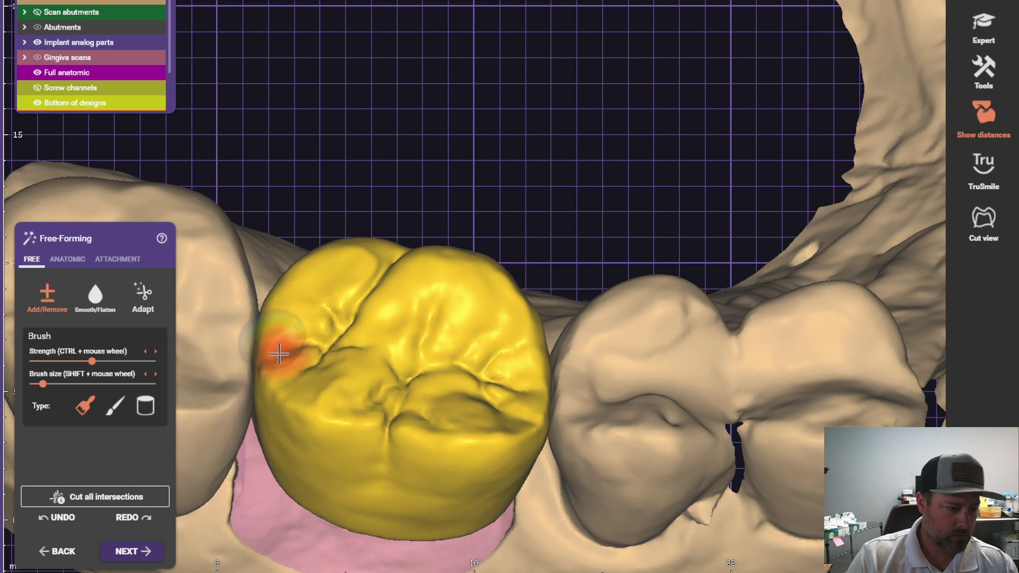
# Hide the gingiva and jaw scans to isolate the crown with its implant analog.
pyautogui.moveTo(280, 353); pyautogui.dragTo(276, 311, button='right')
pyautogui.scroll(-1, 276, 311)
pyautogui.click(35, 58)
pyautogui.click(37, 2)
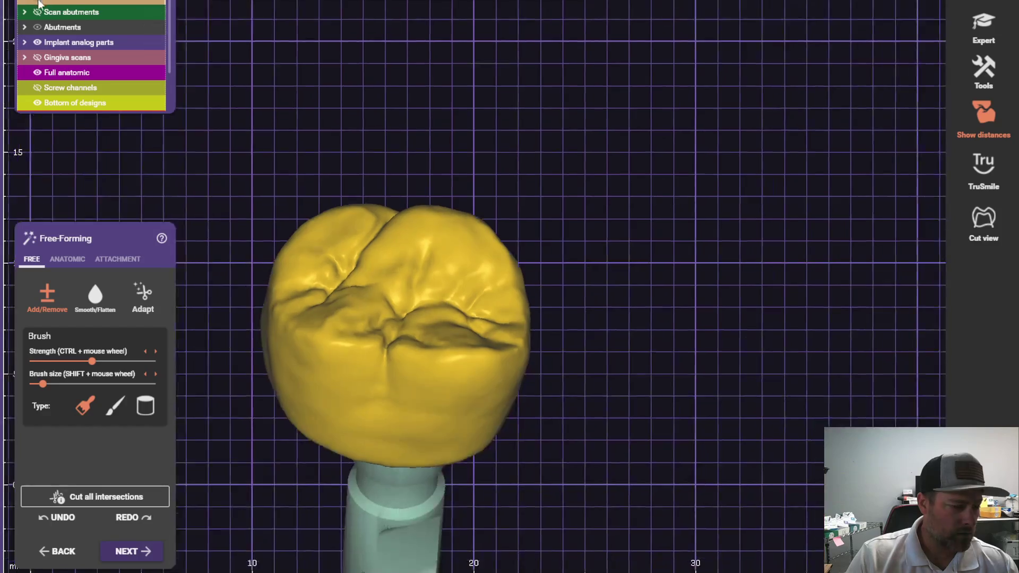
# Smooth the crown's side walls down to the lower edge all around, using Smooth/Flatten with higher strength and a larger brush.
pyautogui.moveTo(367, 213); pyautogui.dragTo(221, 292, button='right')
pyautogui.scroll(3, 387, 180)
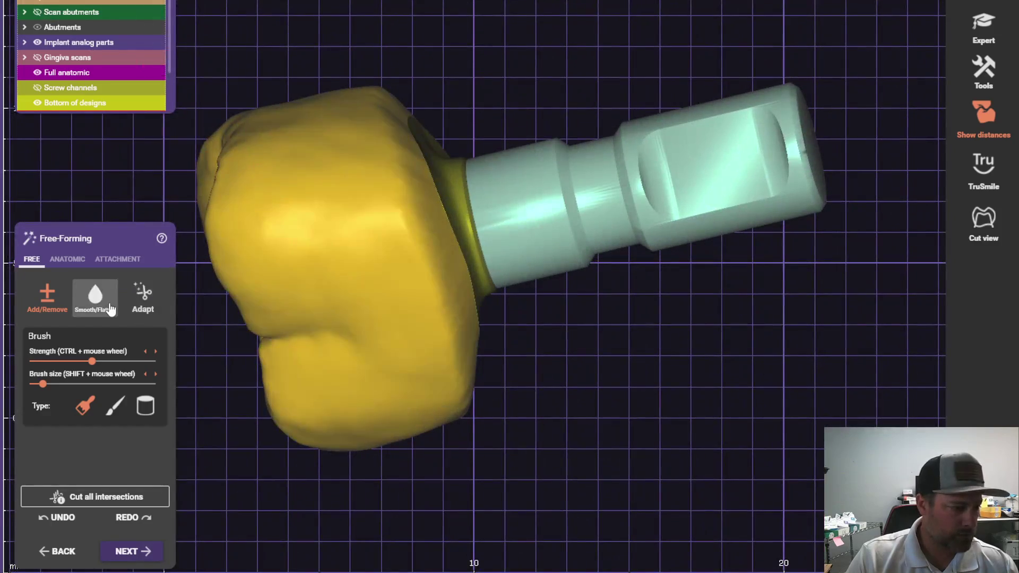
pyautogui.click(101, 361)
pyautogui.scroll(2, 177, 290)
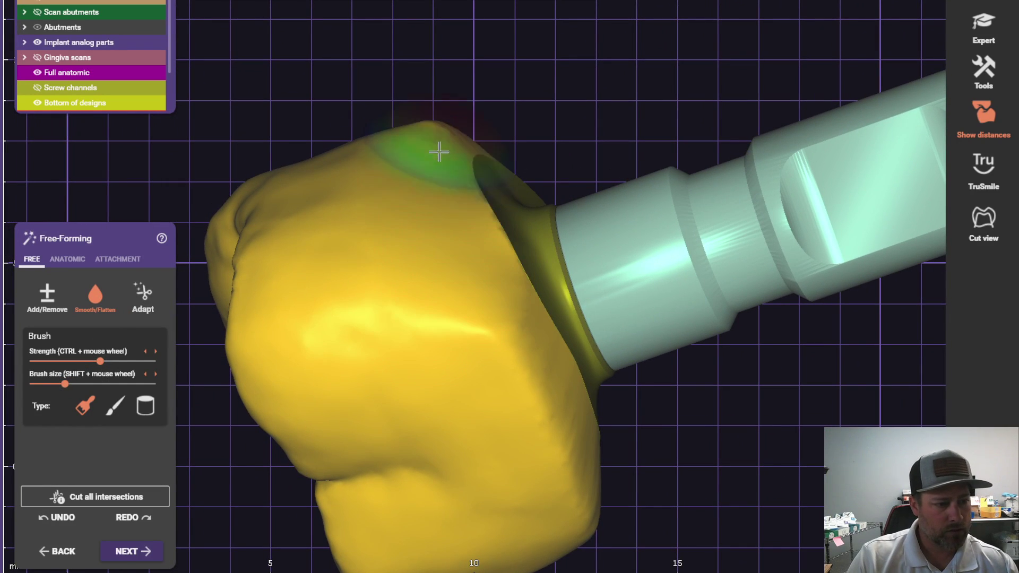
pyautogui.scroll(-1, 448, 241)
pyautogui.moveTo(437, 154); pyautogui.dragTo(445, 268, button='right')
pyautogui.moveTo(428, 106)
pyautogui.mouseDown(button='right')
pyautogui.moveTo(417, 239)
pyautogui.moveTo(416, 95)
pyautogui.mouseUp(button='right')
pyautogui.moveTo(462, 39)
pyautogui.mouseDown(button='right')
pyautogui.moveTo(393, 193)
pyautogui.moveTo(338, 175)
pyautogui.mouseUp(button='right')
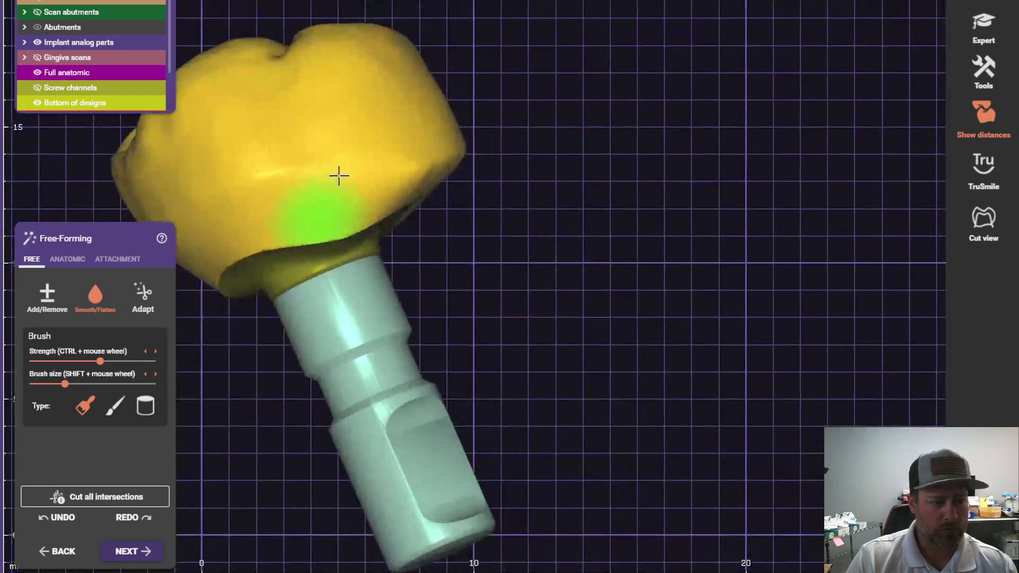
pyautogui.moveTo(407, 159); pyautogui.dragTo(431, 328, button='right')
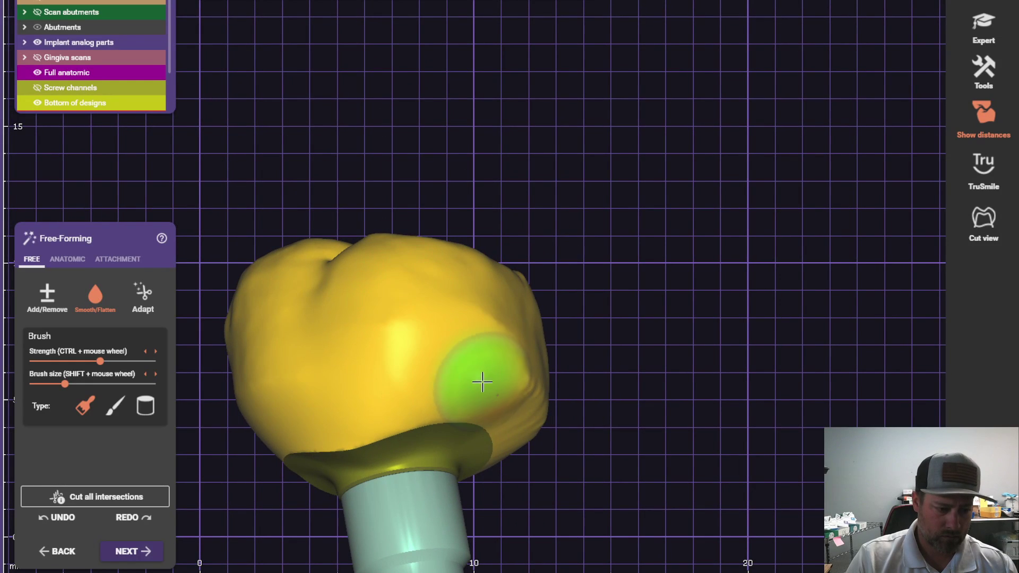
pyautogui.moveTo(504, 405)
pyautogui.mouseDown(button='right')
pyautogui.moveTo(489, 425)
pyautogui.moveTo(469, 315)
pyautogui.mouseUp(button='right')
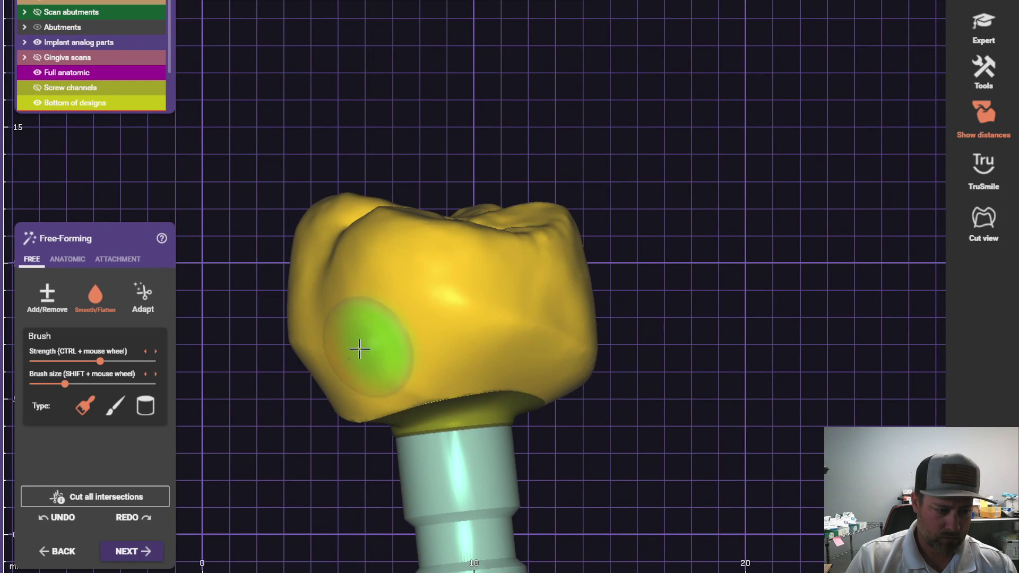
pyautogui.moveTo(359, 349); pyautogui.dragTo(292, 342, button='right')
pyautogui.moveTo(211, 329); pyautogui.dragTo(348, 319, button='right')
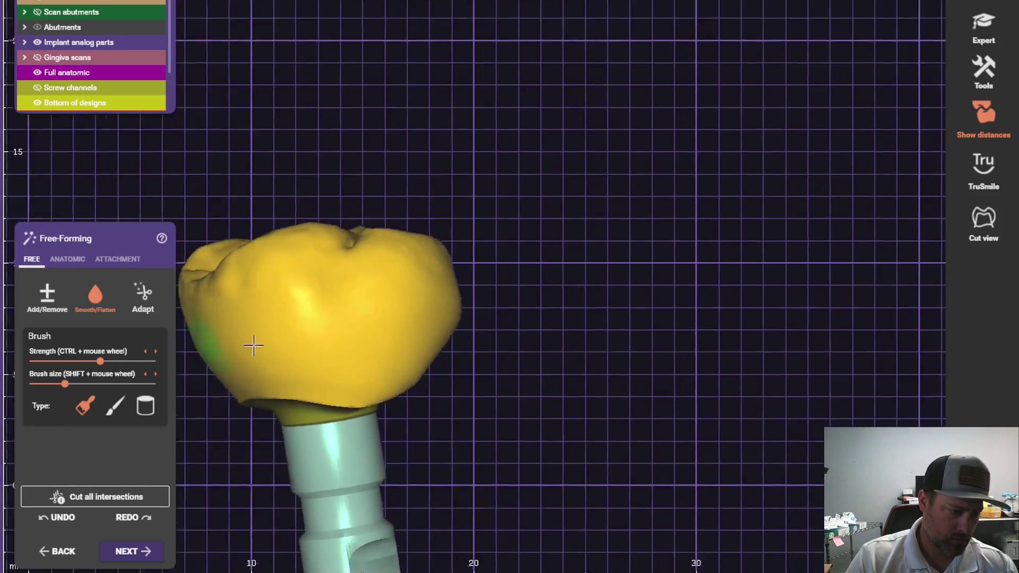
pyautogui.moveTo(253, 345); pyautogui.dragTo(403, 324, button='right')
# Show the jaw scan and adjust the crown's outer contour against the neighbouring teeth with the Tooth parts preset.
pyautogui.scroll(5, 401, 303)
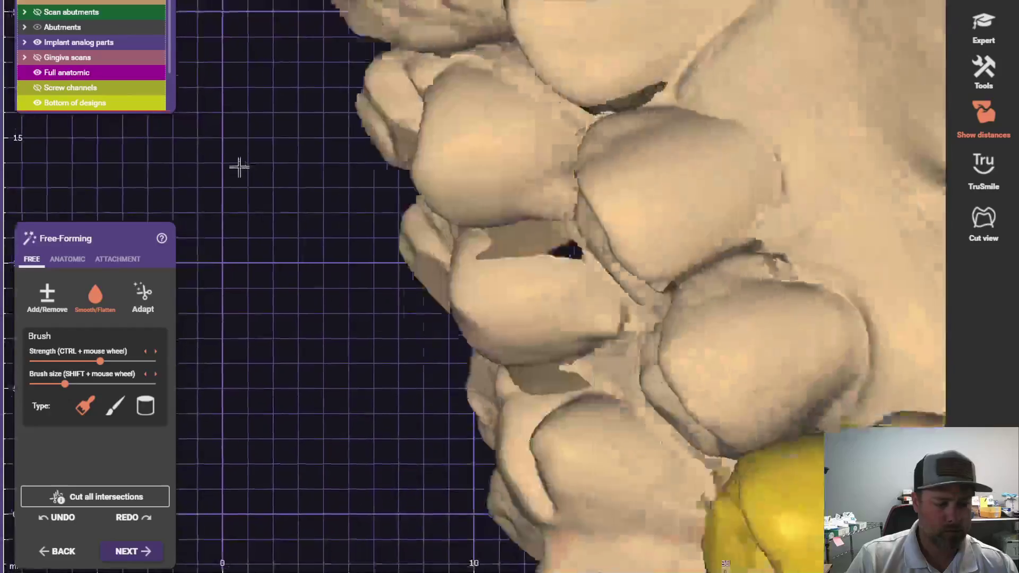
pyautogui.moveTo(240, 167)
pyautogui.mouseDown(button='right')
pyautogui.moveTo(296, 146)
pyautogui.moveTo(160, 230)
pyautogui.mouseUp(button='right')
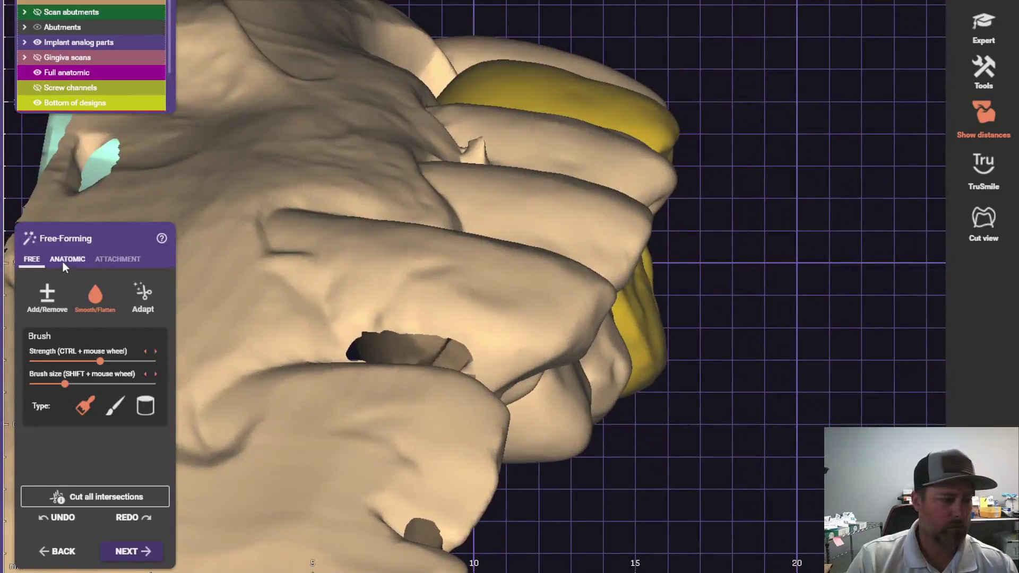
pyautogui.click(67, 259)
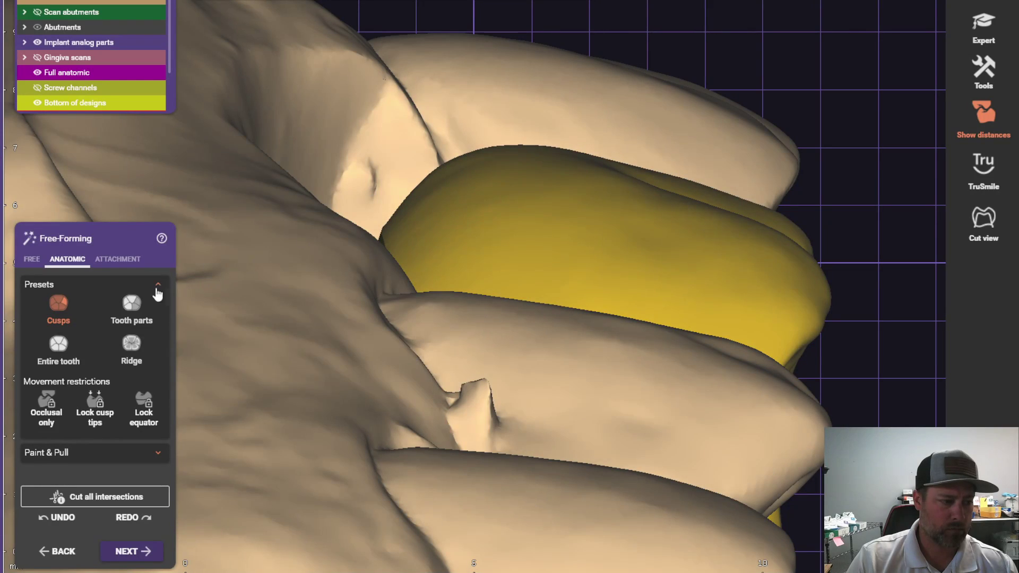
pyautogui.click(131, 306)
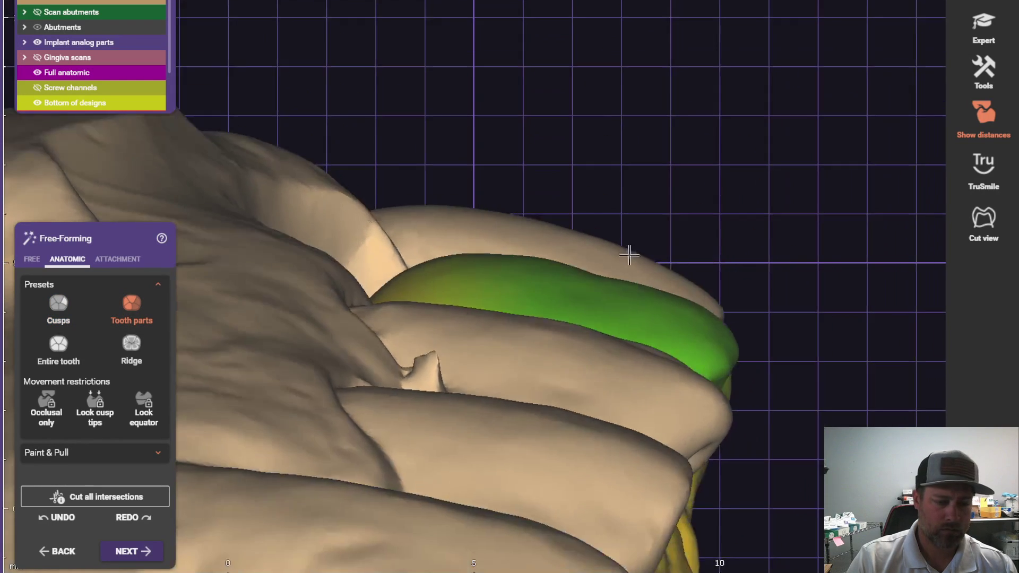
pyautogui.moveTo(629, 256); pyautogui.dragTo(735, 298, button='right')
pyautogui.moveTo(741, 260); pyautogui.dragTo(658, 196, button='right')
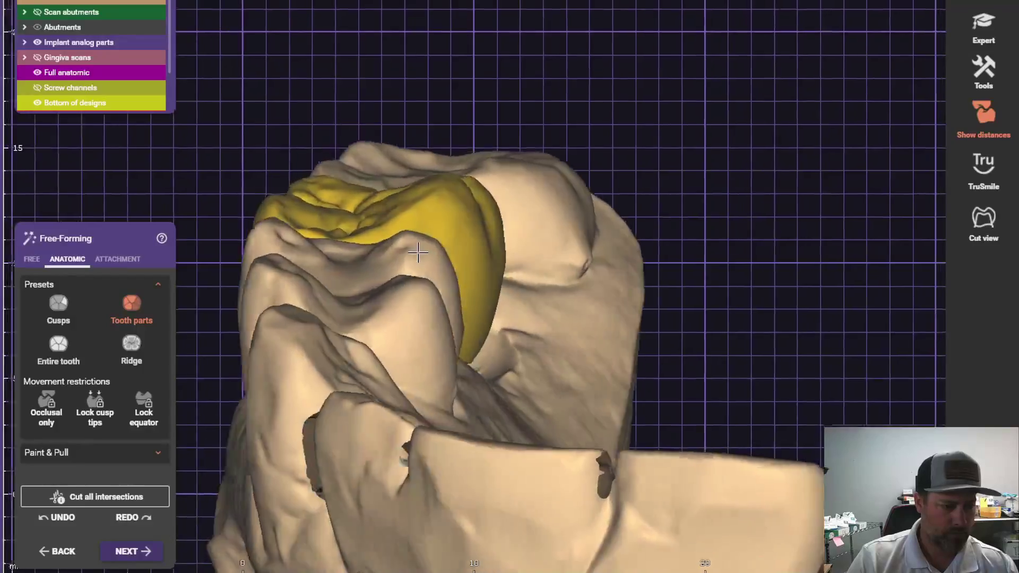
# Smooth the crown's proximal surface near the gingiva beside the adjacent tooth with Smooth/Flatten.
pyautogui.moveTo(418, 253)
pyautogui.mouseDown(button='right')
pyautogui.moveTo(223, 101)
pyautogui.moveTo(64, 7)
pyautogui.moveTo(400, 178)
pyautogui.moveTo(384, 218)
pyautogui.moveTo(425, 185)
pyautogui.moveTo(395, 167)
pyautogui.moveTo(552, 151)
pyautogui.mouseUp(button='right')
pyautogui.scroll(2, 229, 91)
pyautogui.scroll(2, 385, 218)
pyautogui.click(32, 262)
pyautogui.click(94, 300)
pyautogui.scroll(1, 477, 165)
pyautogui.moveTo(542, 187); pyautogui.dragTo(560, 334)
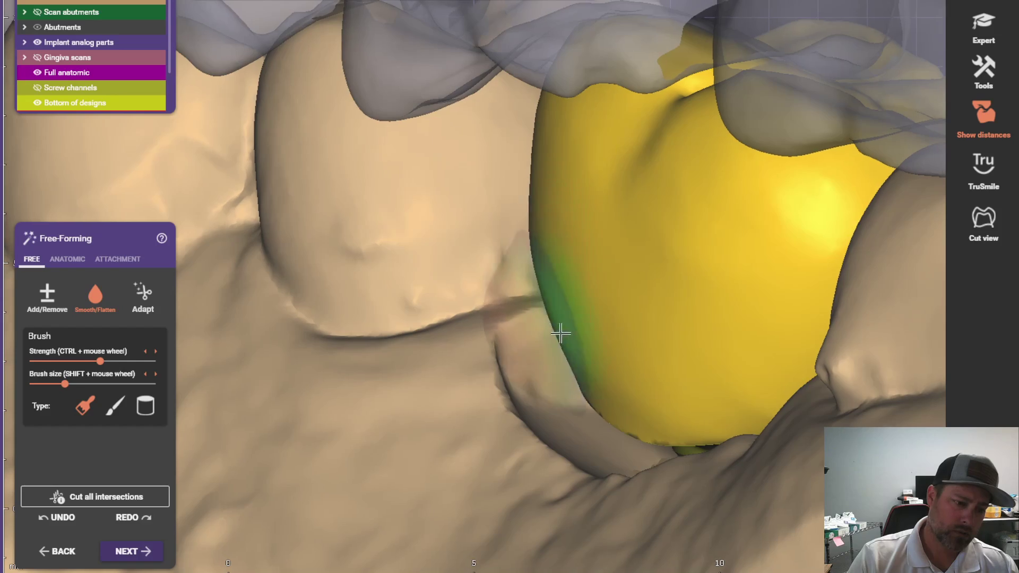
# Refine the crown's lower edge above the implant with Add/Remove and Smooth/Flatten, hiding the jaw scan to expose it.
pyautogui.scroll(-2, 559, 335)
pyautogui.moveTo(559, 334); pyautogui.dragTo(419, 335, button='right')
pyautogui.click(49, 300)
pyautogui.moveTo(194, 314); pyautogui.dragTo(372, 311, button='right')
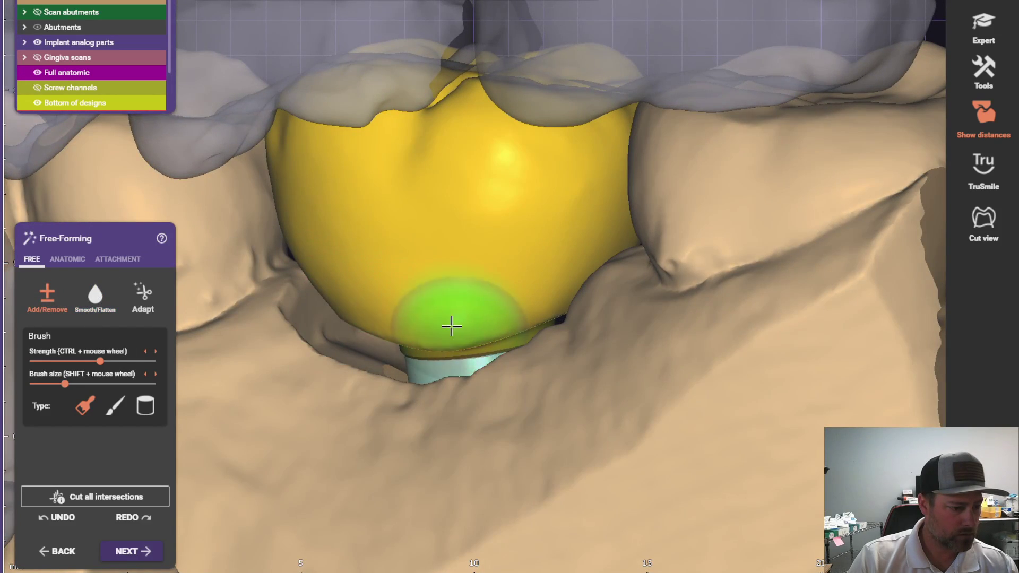
pyautogui.moveTo(451, 326); pyautogui.dragTo(406, 313, button='right')
pyautogui.scroll(-1, 406, 313)
pyautogui.click(38, 2)
pyautogui.click(94, 298)
pyautogui.moveTo(366, 263); pyautogui.dragTo(470, 246, button='right')
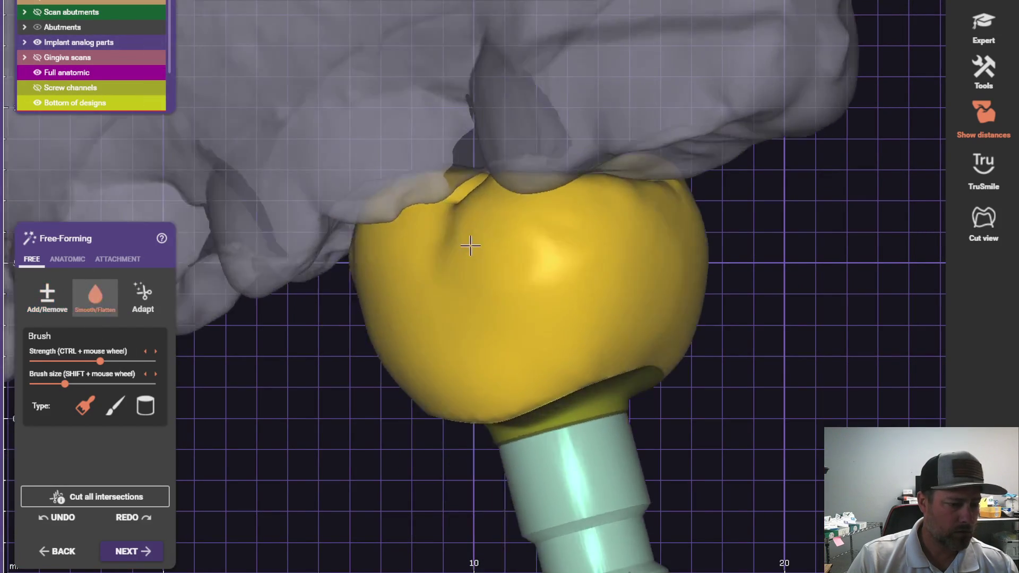
# Adapt the crown to the static occlusion at 0.1 mm, reapplying the adaptation after adjusting a cusp.
pyautogui.click(149, 290)
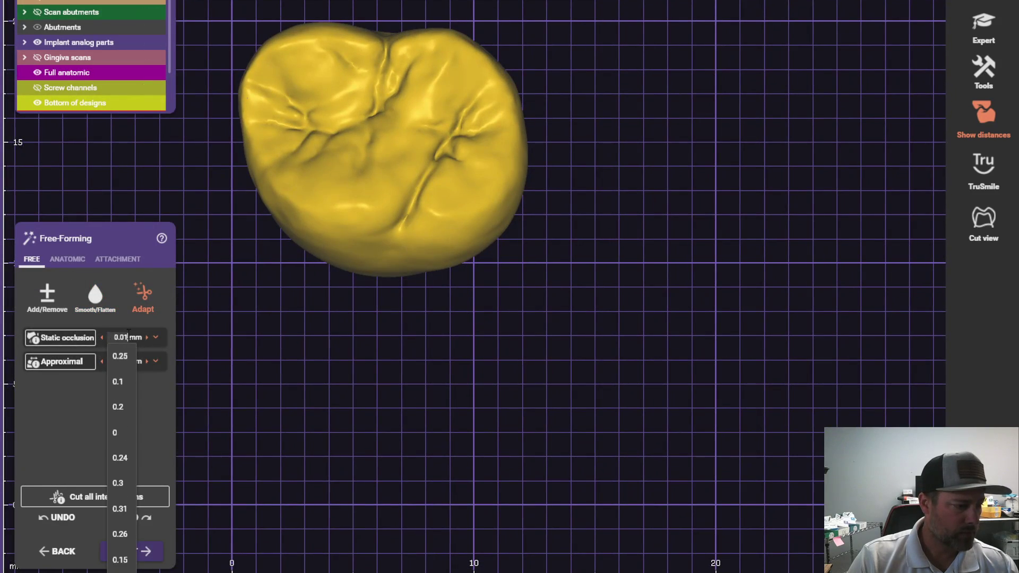
pyautogui.click(117, 382)
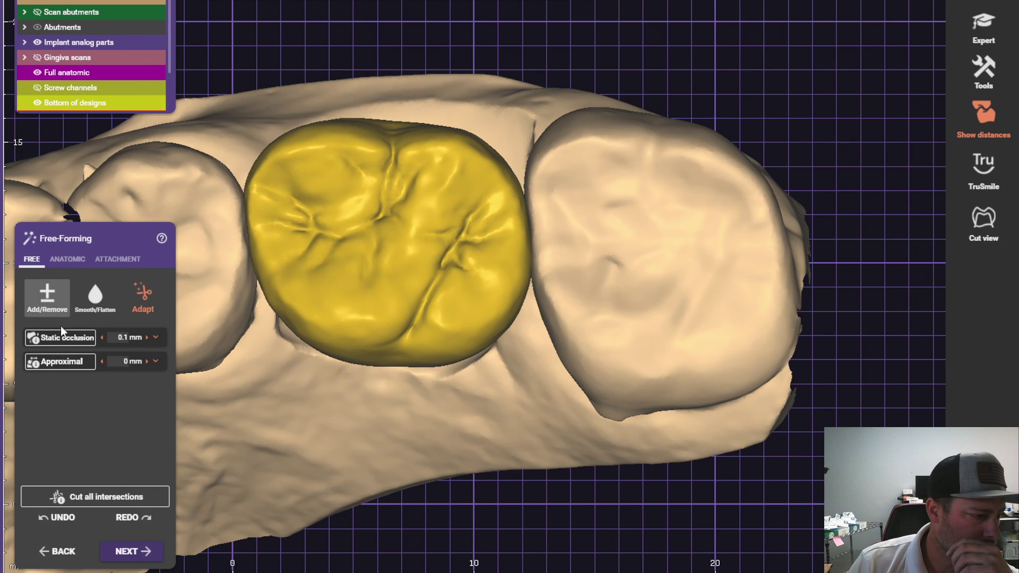
pyautogui.click(67, 259)
pyautogui.click(58, 304)
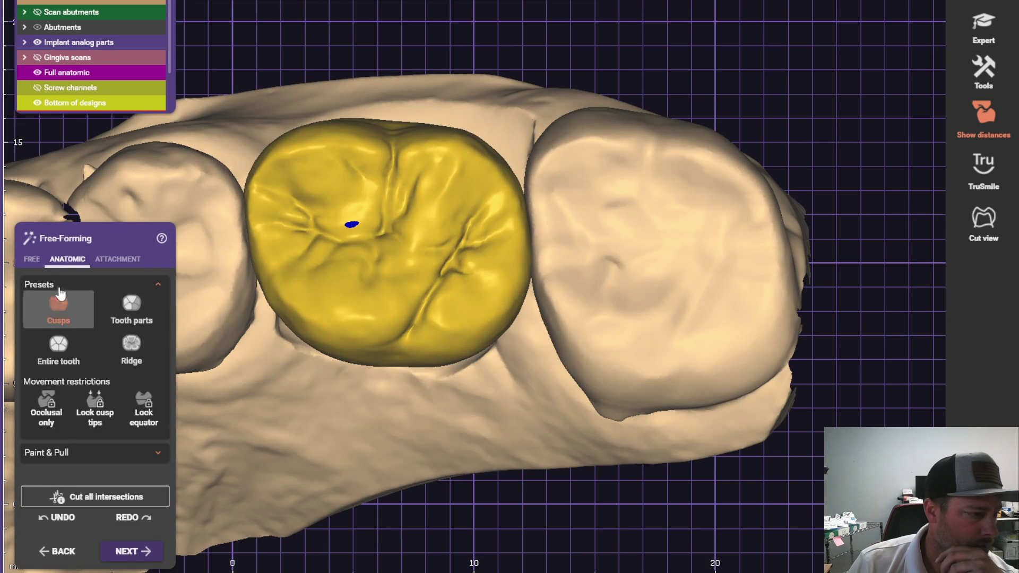
pyautogui.click(31, 259)
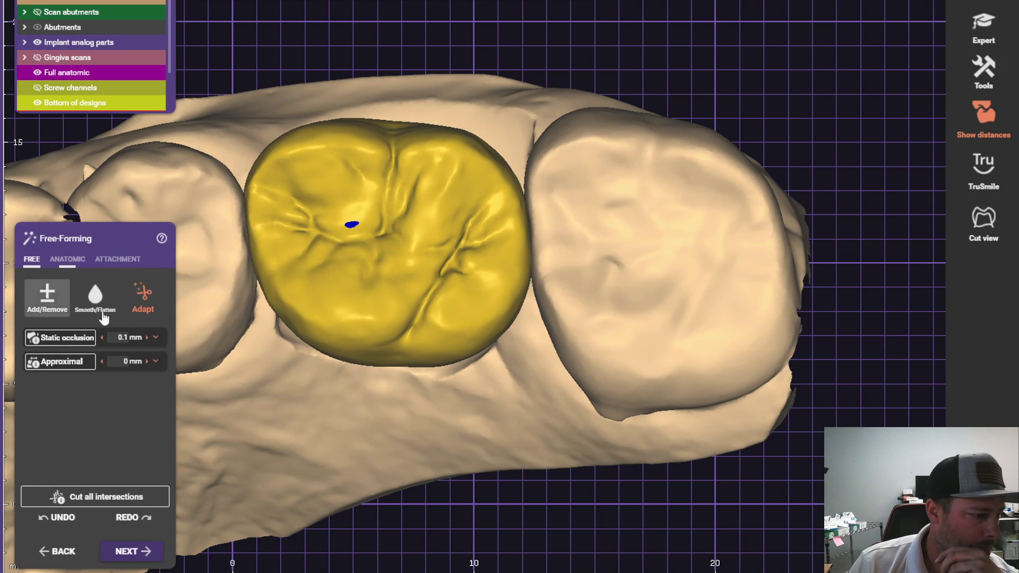
pyautogui.click(58, 340)
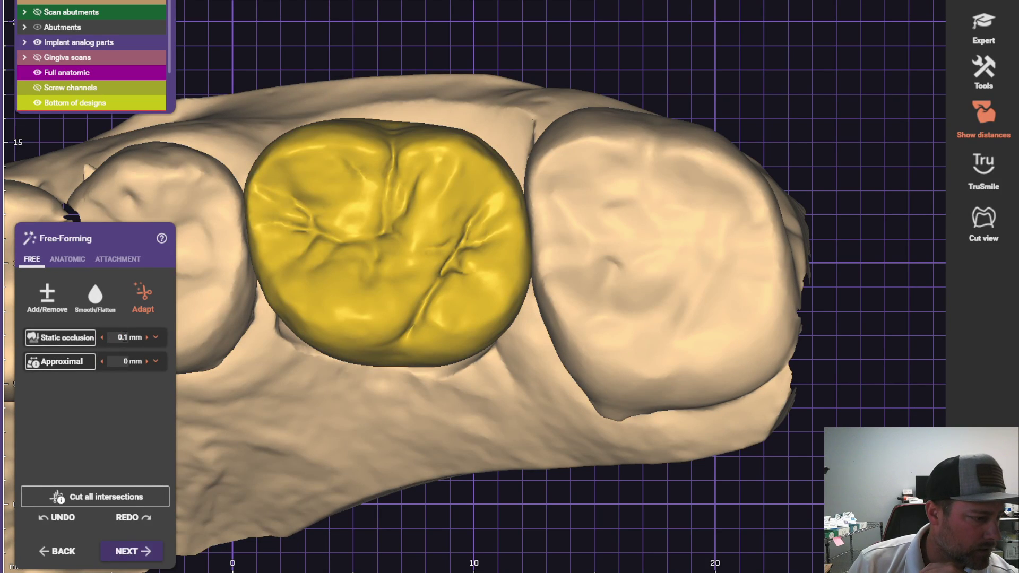
# Set the static occlusion distance to 0.25 mm with shape-preserving adaptation and apply it to the crown.
pyautogui.click(122, 382)
pyautogui.click(156, 338)
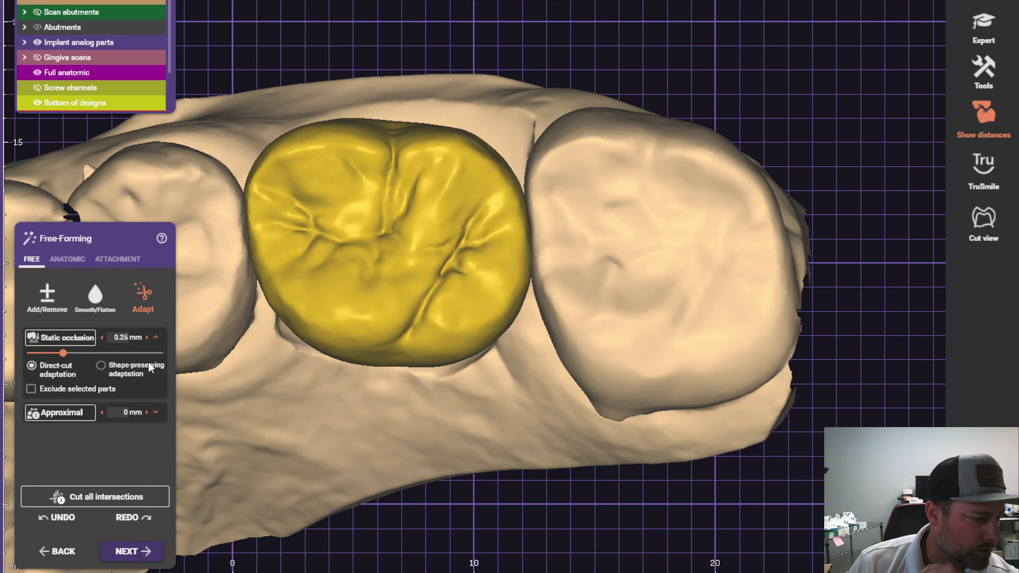
pyautogui.click(80, 341)
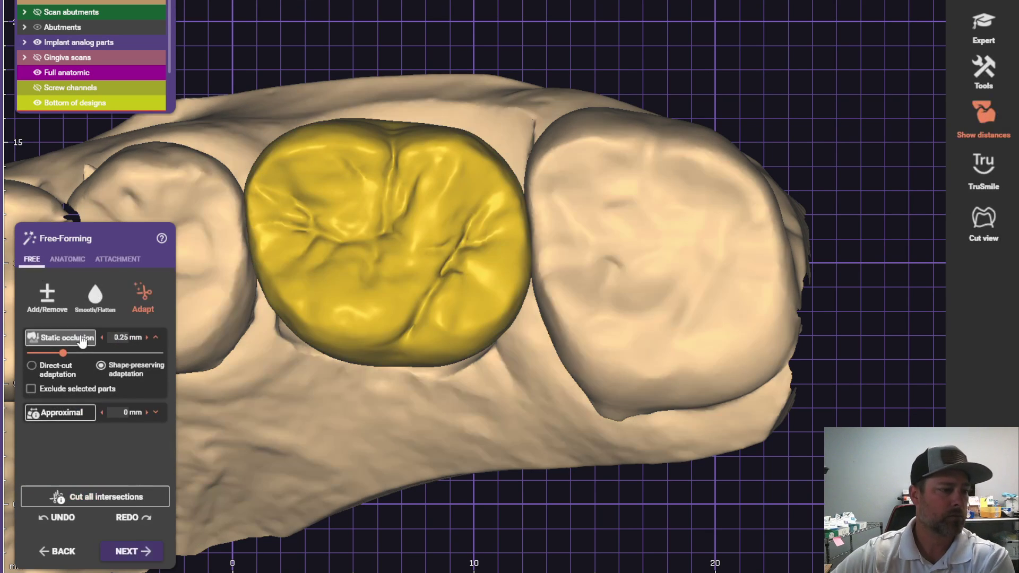
# Examine the crown's occlusal form and its proximal contact with the adjacent molar, with the jaw scan made semi-transparent.
pyautogui.scroll(-1, 220, 171)
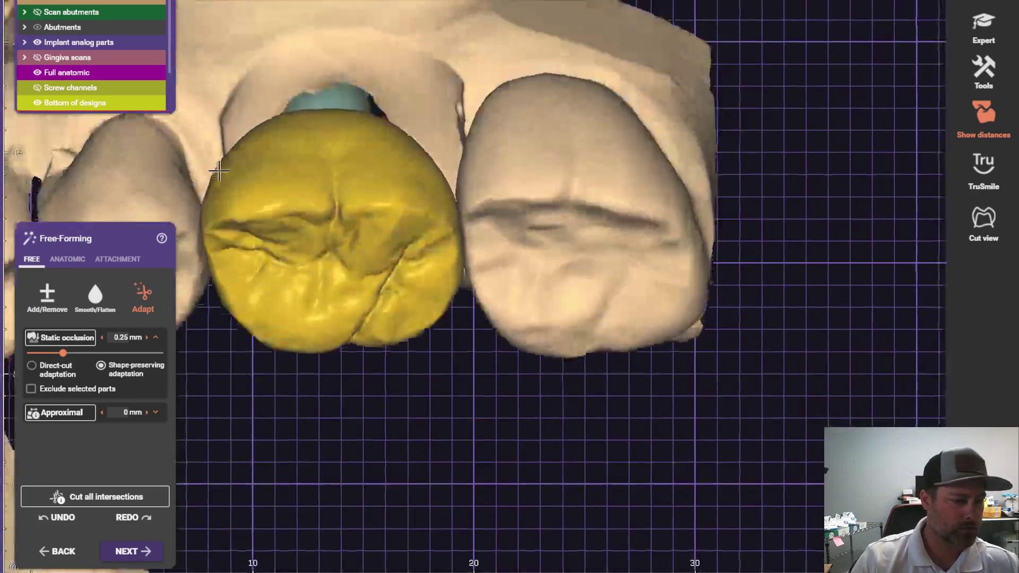
pyautogui.moveTo(219, 171); pyautogui.dragTo(207, 287, button='right')
pyautogui.click(106, 2)
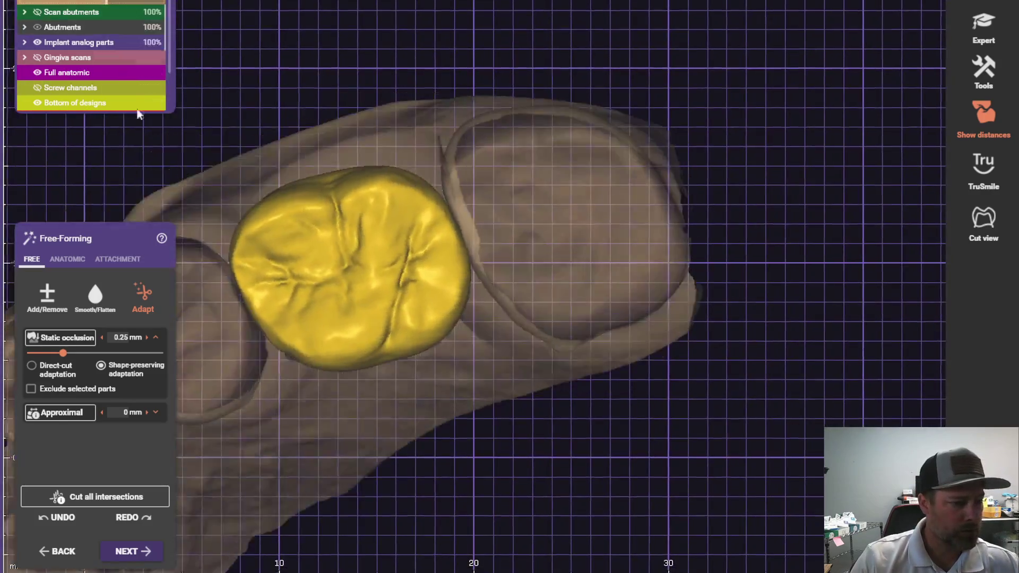
pyautogui.moveTo(138, 120); pyautogui.dragTo(142, 275, button='right')
pyautogui.click(53, 304)
pyautogui.scroll(3, 272, 327)
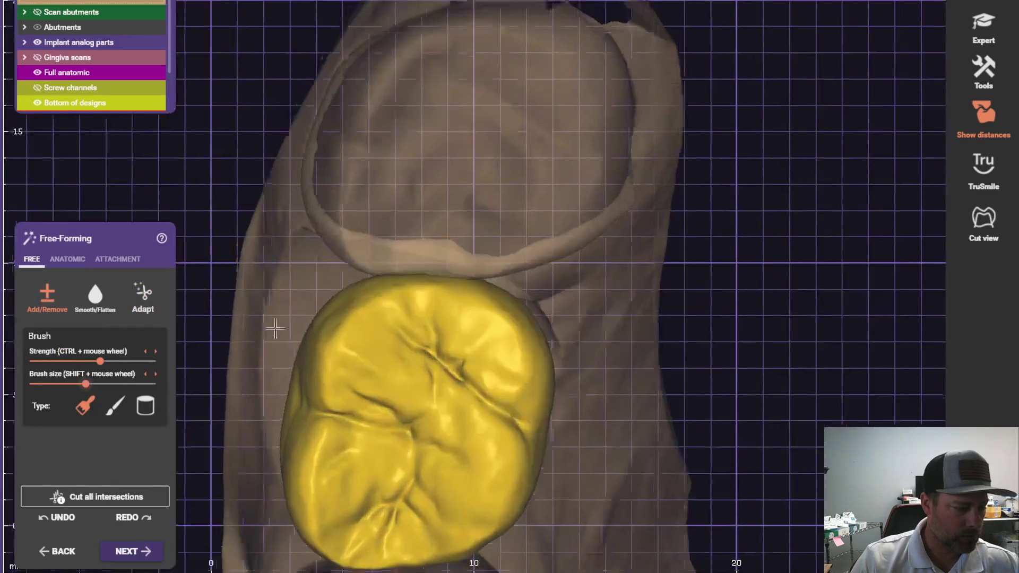
pyautogui.moveTo(375, 403); pyautogui.dragTo(409, 414, button='right')
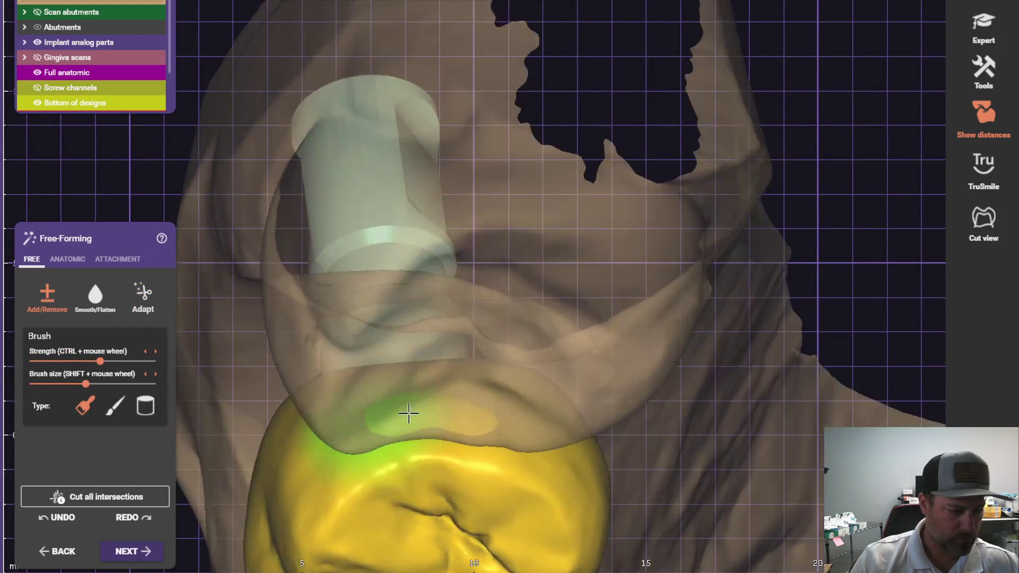
pyautogui.moveTo(514, 413); pyautogui.dragTo(497, 373, button='right')
pyautogui.moveTo(455, 400); pyautogui.dragTo(150, 308, button='right')
# Set up the crown's approximal adaptation at 0 mm with direct cut and exclusion of selected parts enabled.
pyautogui.click(143, 299)
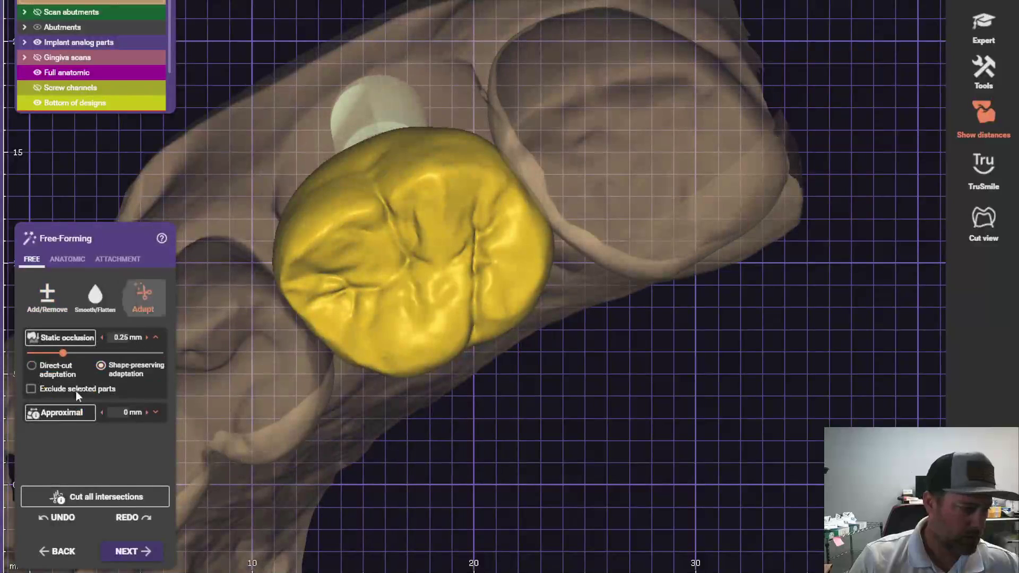
pyautogui.click(160, 416)
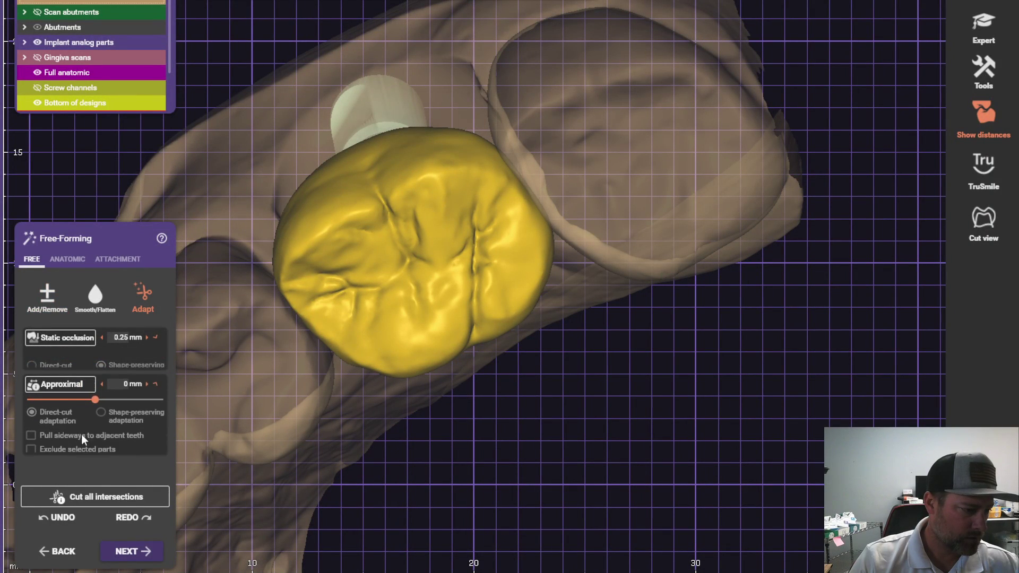
pyautogui.click(79, 427)
pyautogui.moveTo(434, 303); pyautogui.dragTo(472, 311, button='right')
pyautogui.scroll(5, 473, 312)
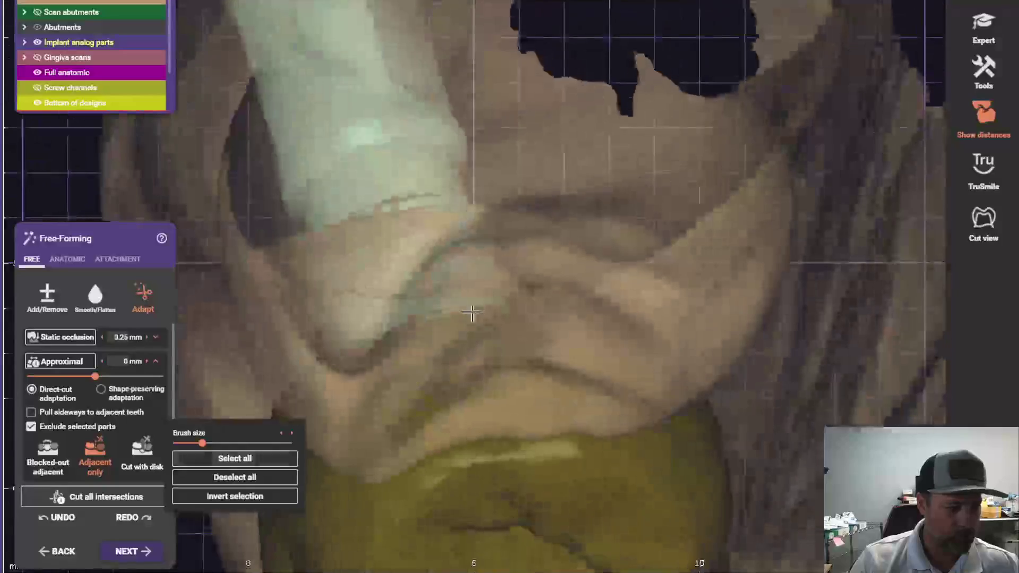
# Brush the exclusion selection on the crown's proximal side with an enlarged brush and apply the 0 mm approximal adaptation.
pyautogui.keyDown('ctrl'); pyautogui.scroll(3, 571, 405); pyautogui.keyUp('ctrl')
pyautogui.moveTo(560, 395)
pyautogui.mouseDown()
pyautogui.moveTo(437, 405)
pyautogui.moveTo(506, 382)
pyautogui.mouseUp()
pyautogui.scroll(-3, 506, 382)
pyautogui.moveTo(506, 382); pyautogui.dragTo(495, 371, button='right')
pyautogui.moveTo(471, 368); pyautogui.dragTo(478, 371)
pyautogui.moveTo(465, 367); pyautogui.dragTo(432, 409, button='right')
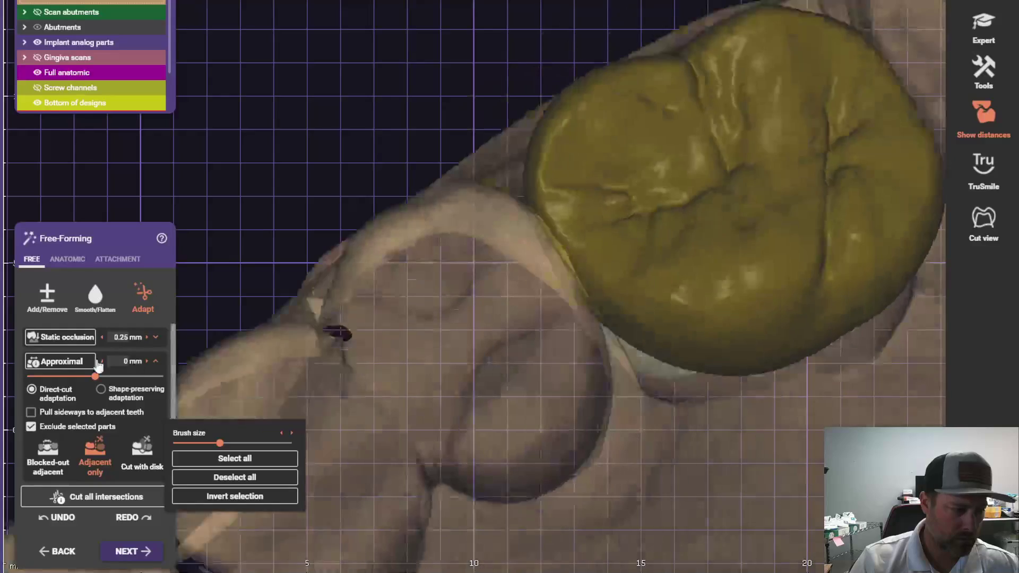
pyautogui.click(92, 364)
# Switch the approximal adaptation to disk cutting at 0.1 mm thickness, and show the screw channel with the jaw scan hidden.
pyautogui.click(154, 461)
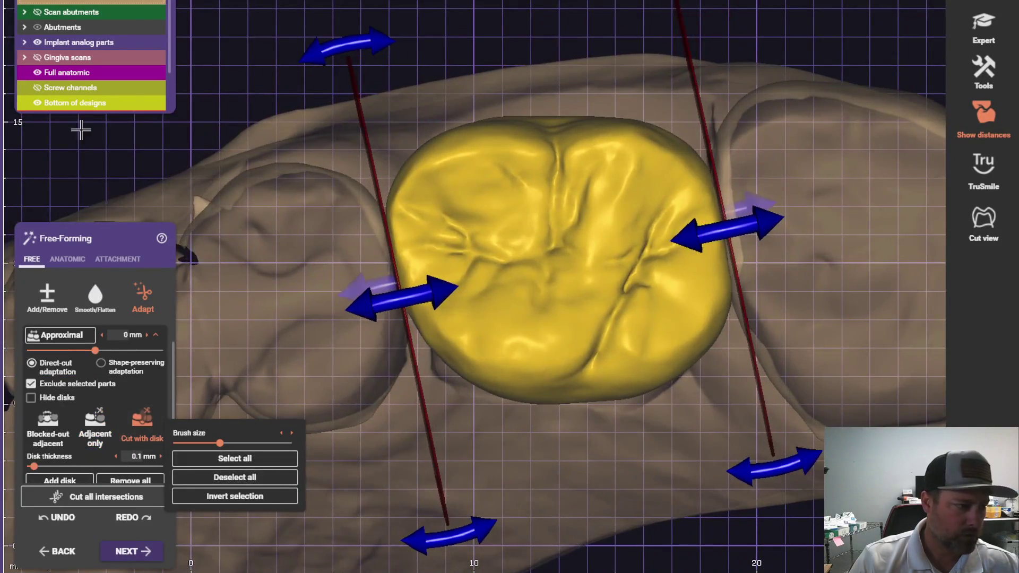
pyautogui.click(38, 88)
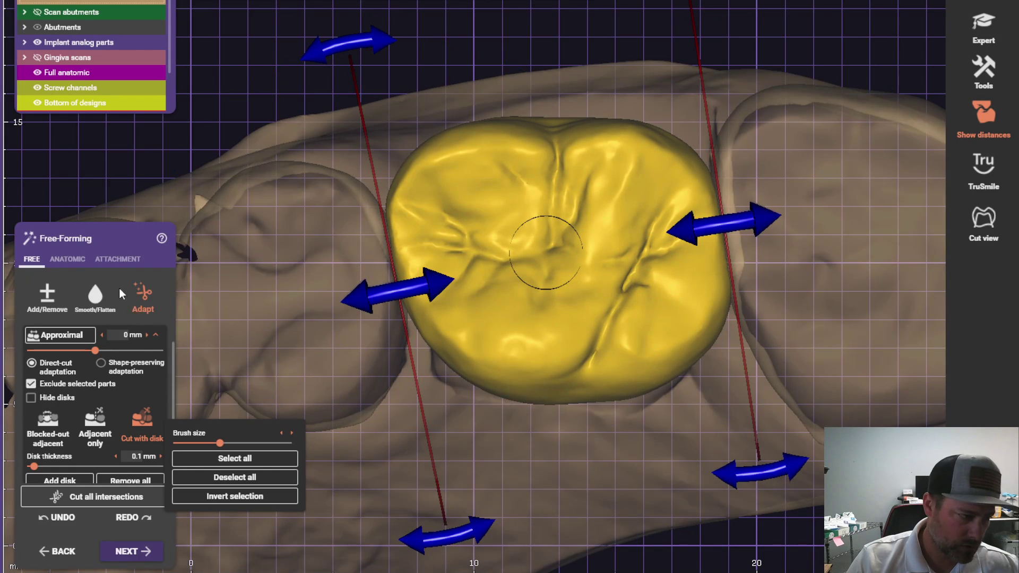
pyautogui.click(38, 2)
pyautogui.moveTo(220, 380); pyautogui.dragTo(367, 394, button='right')
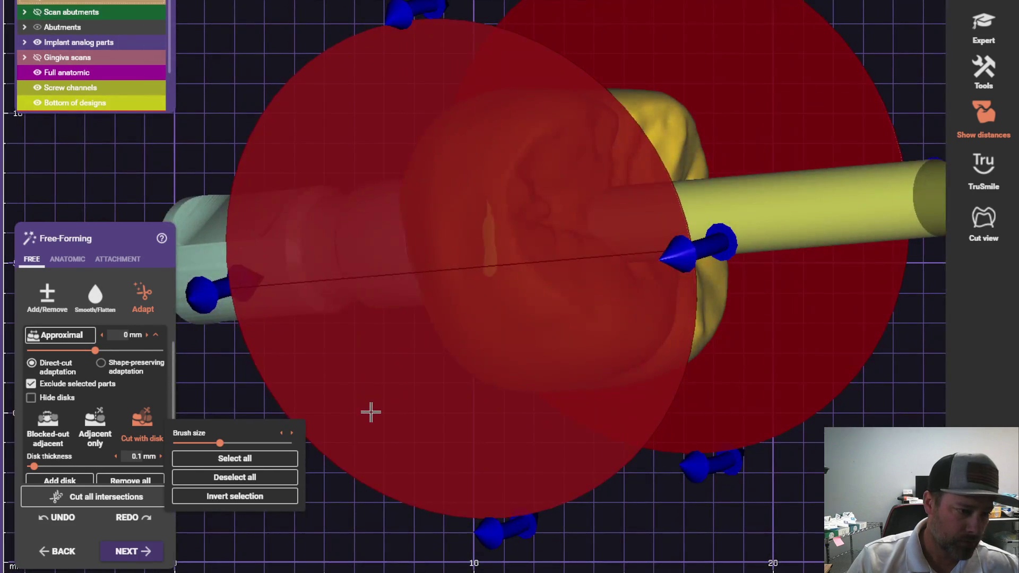
pyautogui.click(467, 19)
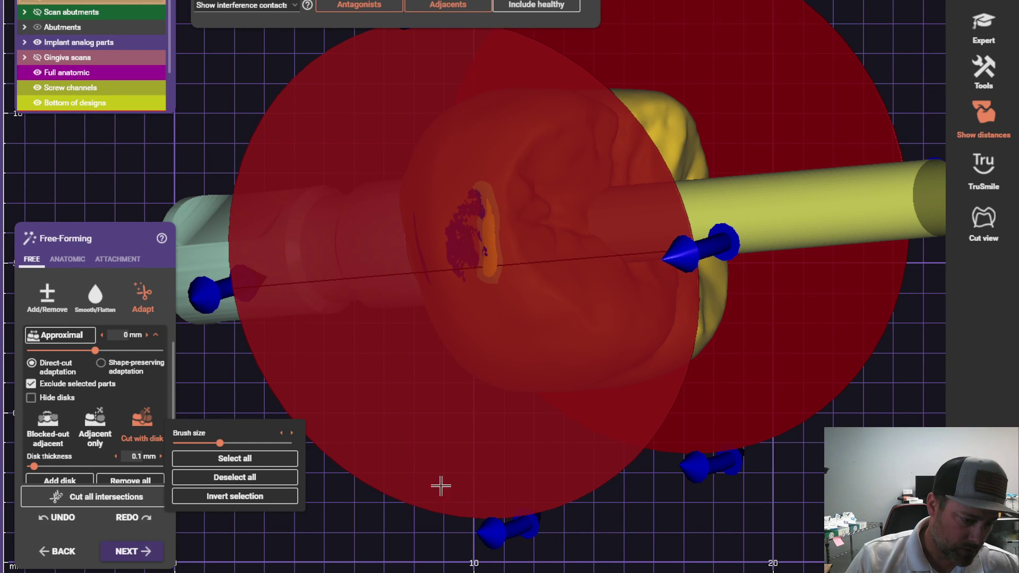
# Adjust a cutting disk beside the crown, apply the approximal disk cut, and proceed to Abutment Design.
pyautogui.moveTo(496, 535); pyautogui.dragTo(671, 399, button='right')
pyautogui.moveTo(461, 530); pyautogui.dragTo(469, 528)
pyautogui.scroll(-1, 446, 524)
pyautogui.click(74, 342)
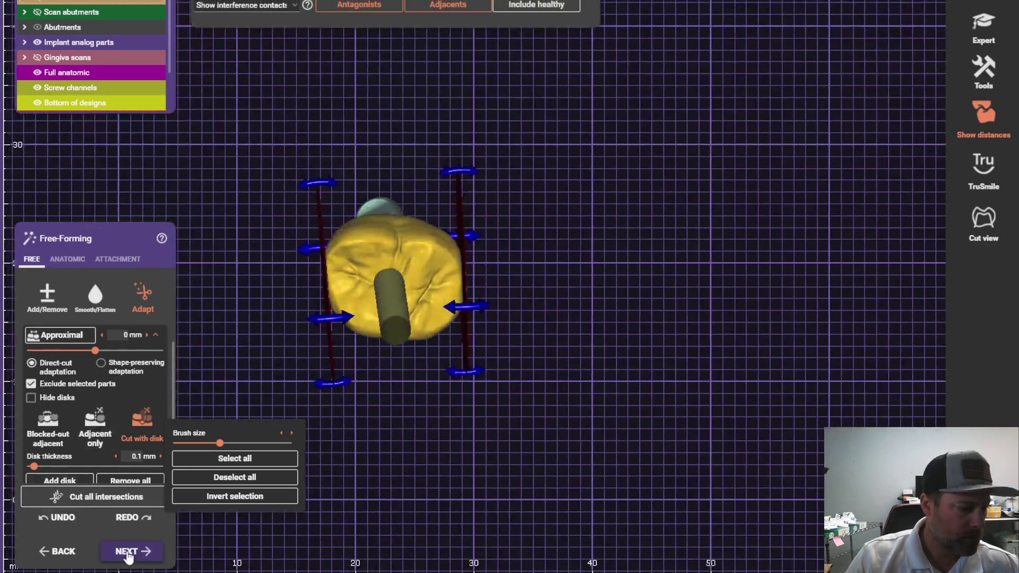
pyautogui.click(128, 552)
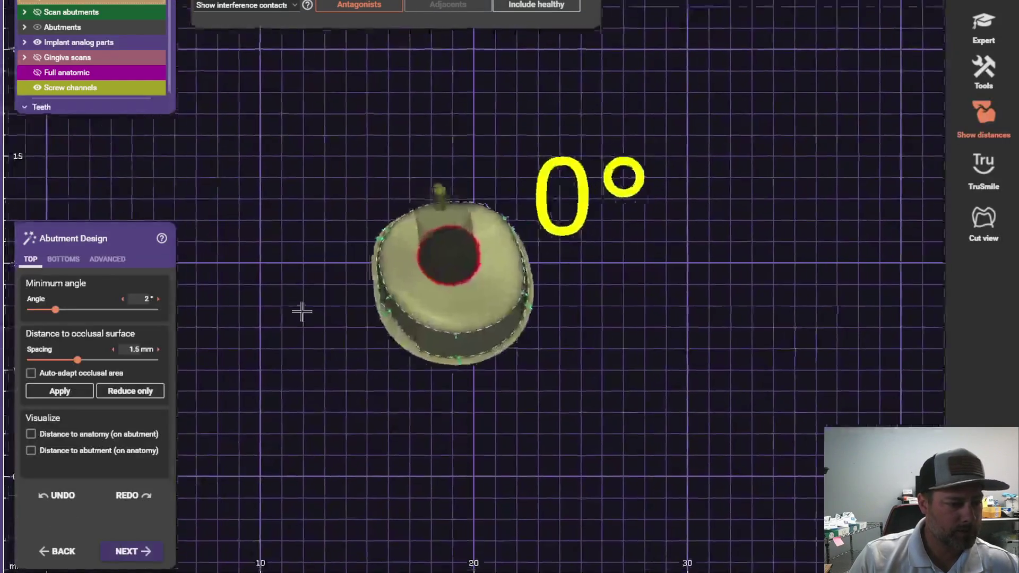
# Redistribute the control points around the abutment top's outline by sliding three of them along its rounded edge.
pyautogui.moveTo(365, 328)
pyautogui.mouseDown()
pyautogui.moveTo(345, 325)
pyautogui.moveTo(357, 311)
pyautogui.moveTo(352, 324)
pyautogui.moveTo(363, 323)
pyautogui.mouseUp()
pyautogui.moveTo(342, 340); pyautogui.dragTo(346, 366, button='right')
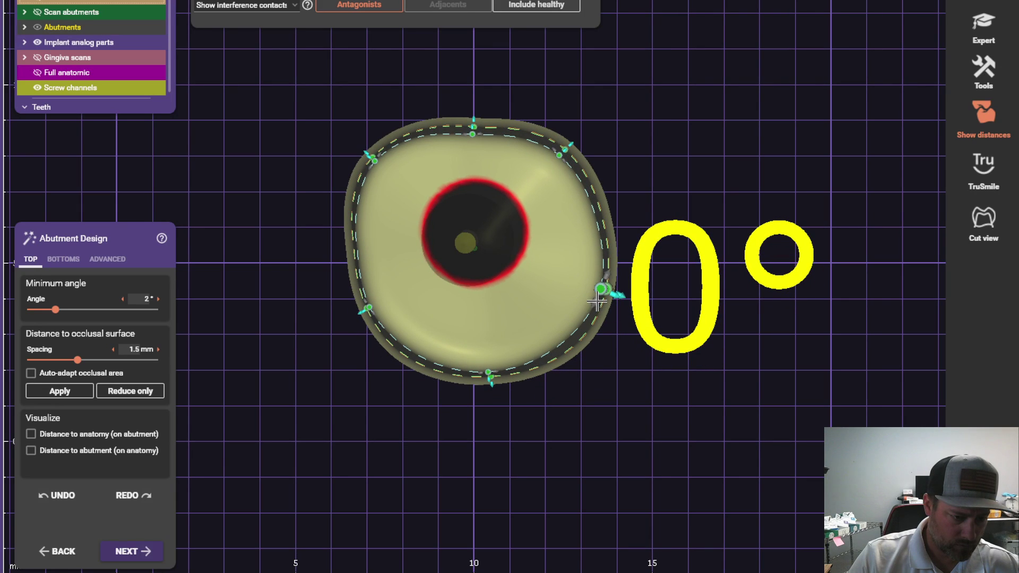
pyautogui.moveTo(597, 301); pyautogui.dragTo(584, 333)
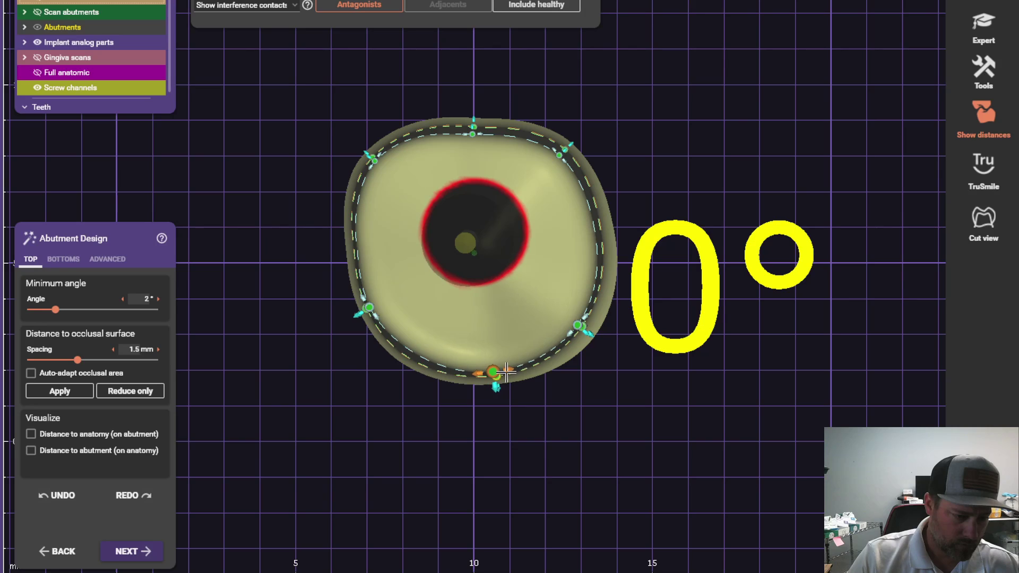
pyautogui.moveTo(501, 374); pyautogui.dragTo(530, 367)
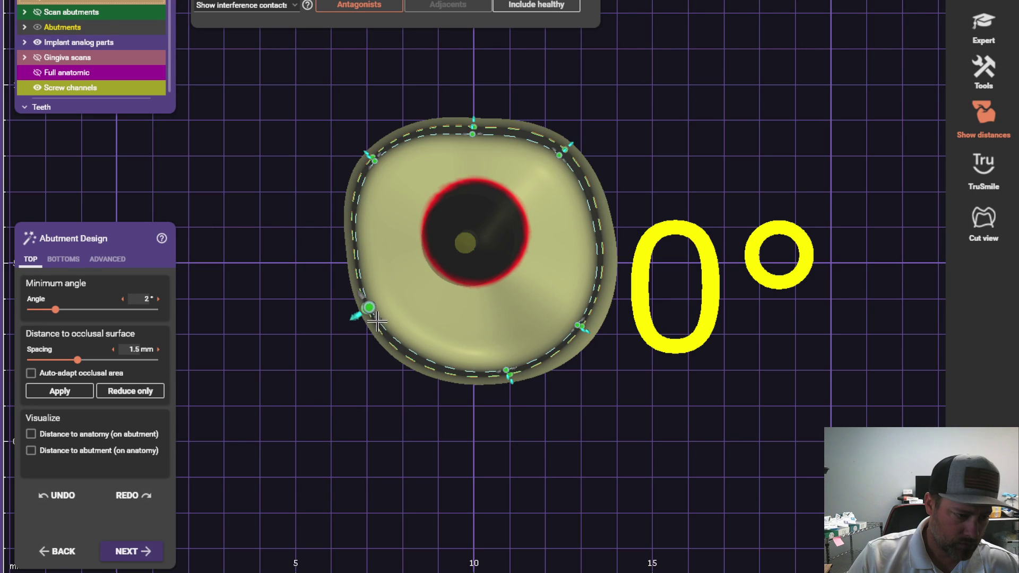
pyautogui.moveTo(376, 321); pyautogui.dragTo(376, 353)
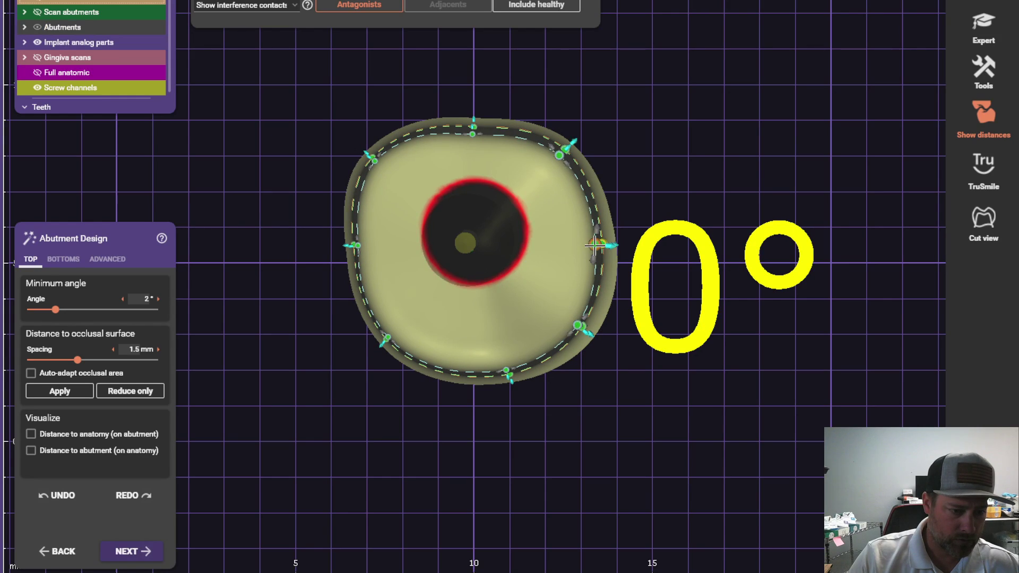
# Raise the low control points on the abutment's upper edge to even out its rim.
pyautogui.moveTo(564, 313); pyautogui.dragTo(356, 252, button='right')
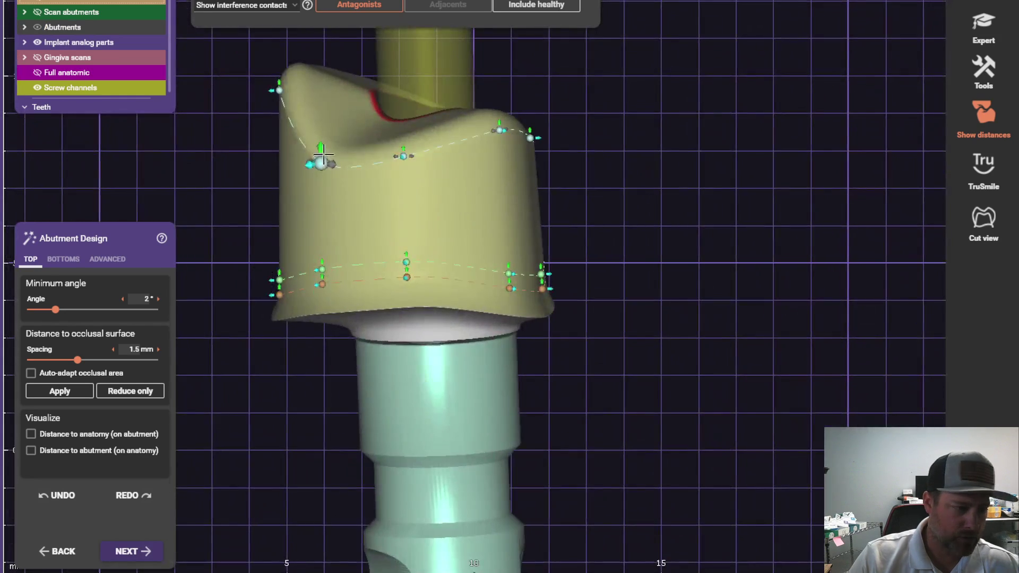
pyautogui.moveTo(322, 157); pyautogui.dragTo(323, 121)
pyautogui.moveTo(493, 152); pyautogui.dragTo(339, 159, button='right')
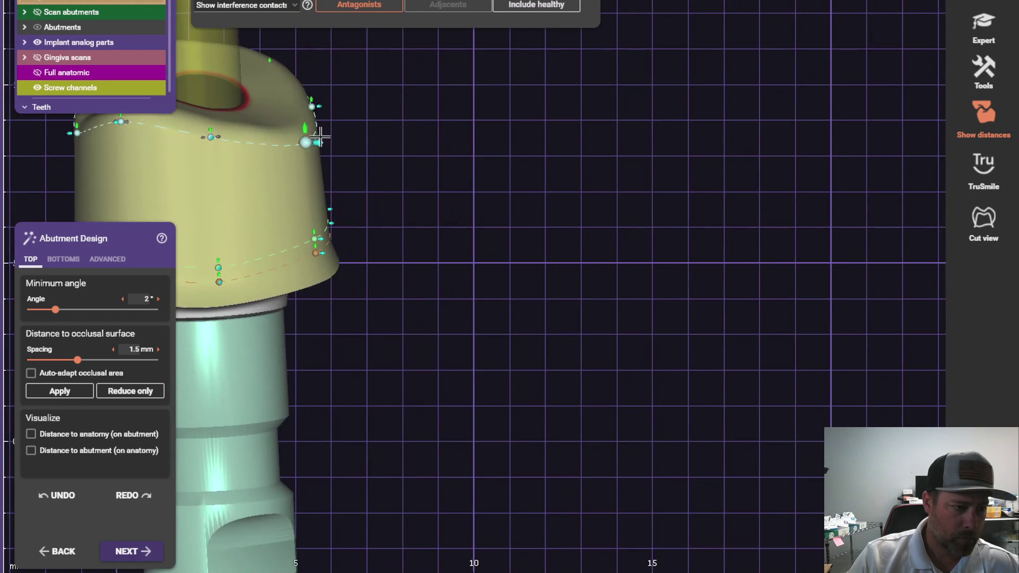
pyautogui.moveTo(306, 125); pyautogui.dragTo(305, 109)
# Show the gingiva scan and semi-transparent full anatomic crown, and lower the high control point on the abutment's upper edge.
pyautogui.moveTo(306, 109); pyautogui.dragTo(555, 297, button='right')
pyautogui.scroll(2, 548, 300)
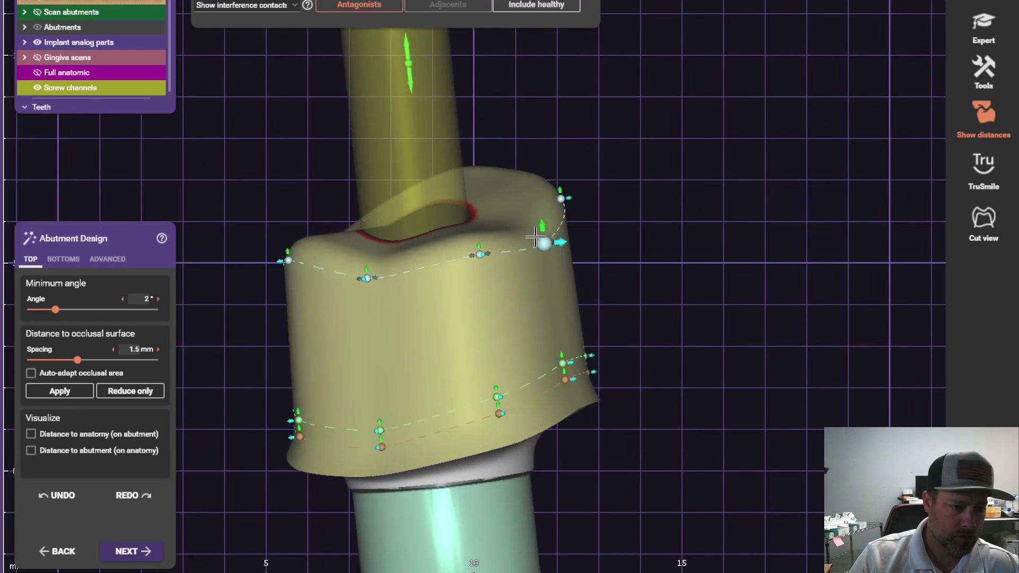
pyautogui.scroll(-3, 544, 242)
pyautogui.click(37, 57)
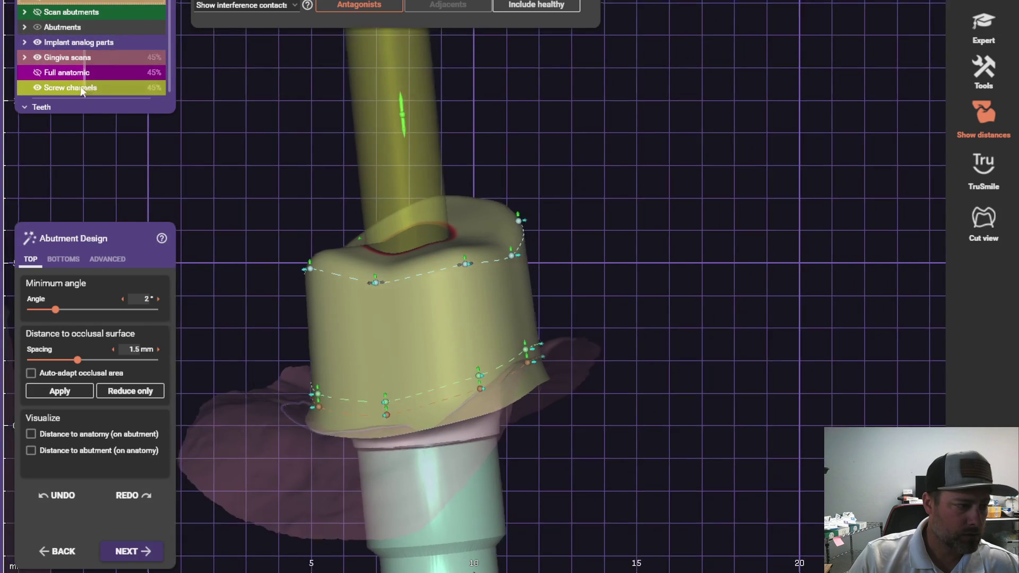
pyautogui.click(37, 72)
pyautogui.moveTo(136, 109); pyautogui.dragTo(746, 265, button='right')
pyautogui.scroll(2, 807, 291)
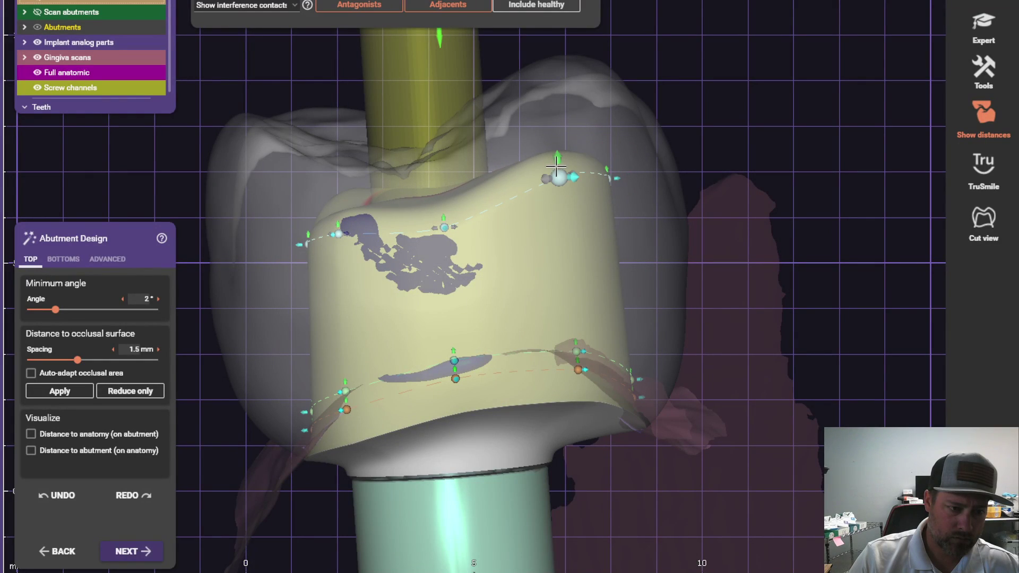
pyautogui.moveTo(558, 175); pyautogui.dragTo(561, 197)
pyautogui.scroll(-3, 651, 240)
# Lower the middle control point slightly on another side of the abutment's upper edge to flatten the rim.
pyautogui.moveTo(561, 197); pyautogui.dragTo(651, 152, button='right')
pyautogui.scroll(2, 651, 152)
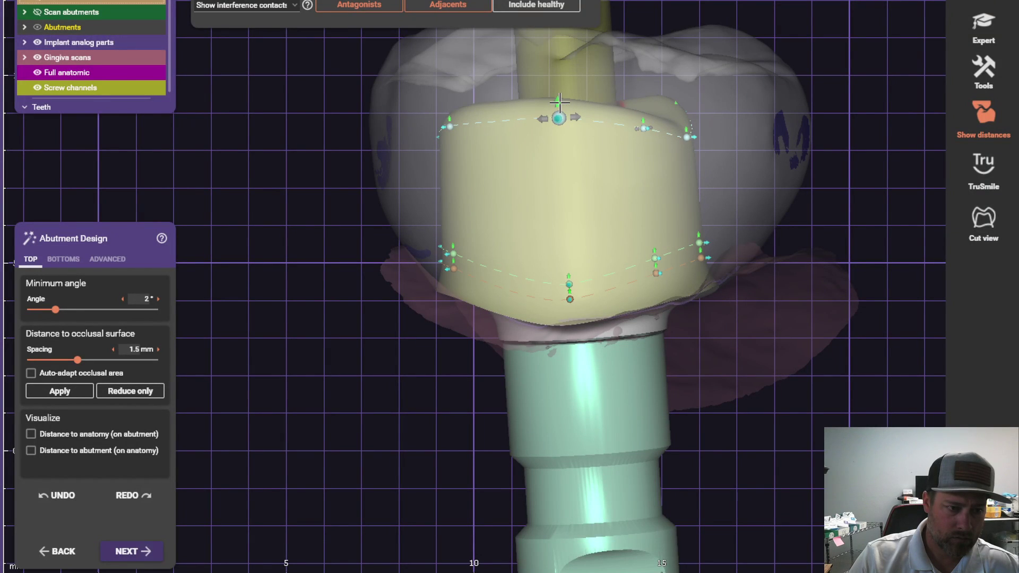
pyautogui.moveTo(557, 106); pyautogui.dragTo(563, 162, button='right')
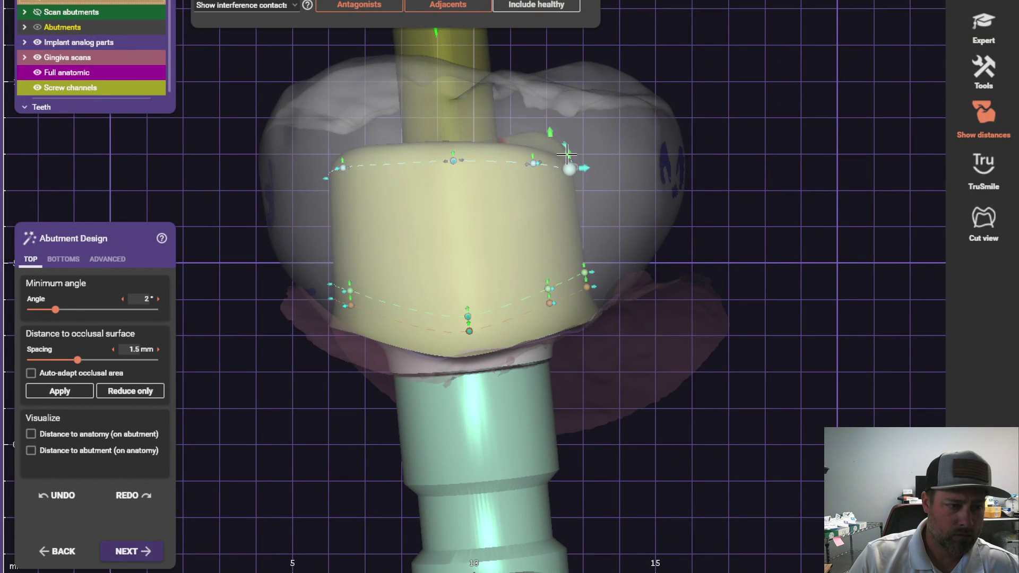
pyautogui.moveTo(464, 151); pyautogui.dragTo(462, 148, button='right')
pyautogui.moveTo(451, 142); pyautogui.dragTo(451, 146)
pyautogui.moveTo(439, 152); pyautogui.dragTo(424, 154, button='right')
pyautogui.scroll(-1, 424, 154)
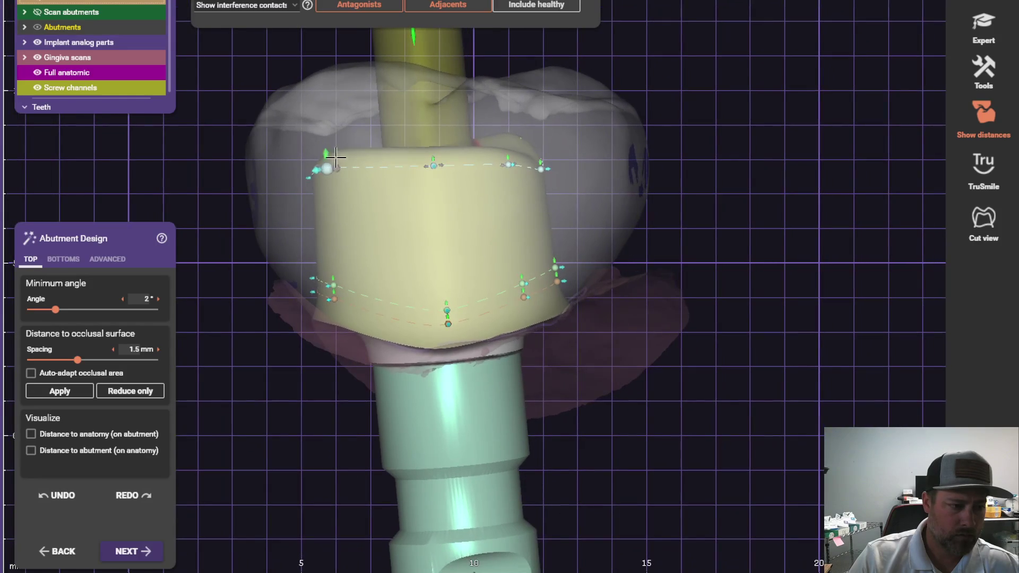
# Pull the abutment's lower control point inward above the margin to widen the shoulder.
pyautogui.scroll(-5, 326, 157)
pyautogui.moveTo(327, 157); pyautogui.dragTo(465, 462, button='right')
pyautogui.scroll(5, 444, 269)
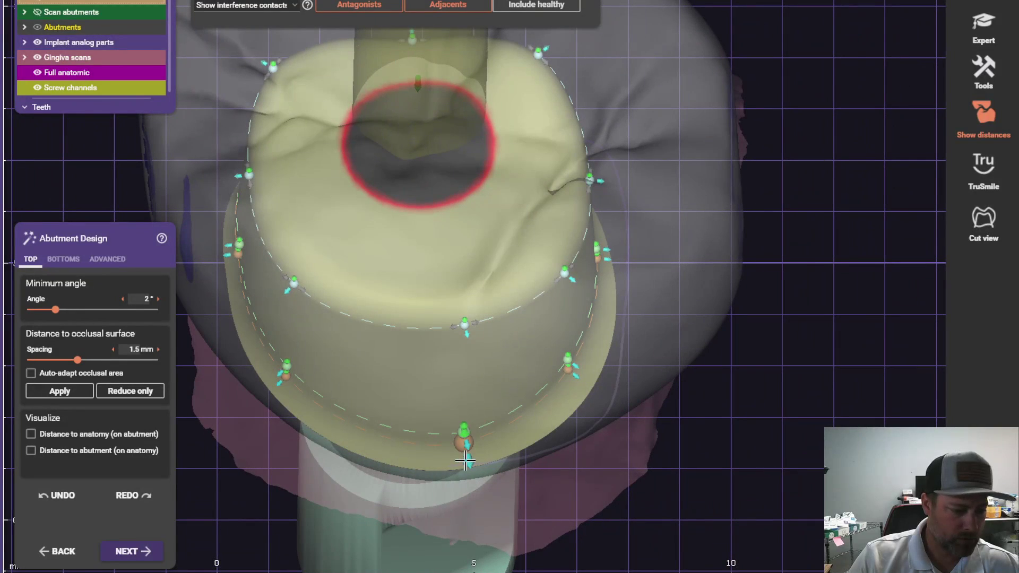
pyautogui.moveTo(467, 464); pyautogui.dragTo(463, 447)
pyautogui.moveTo(463, 442); pyautogui.dragTo(425, 341, button='right')
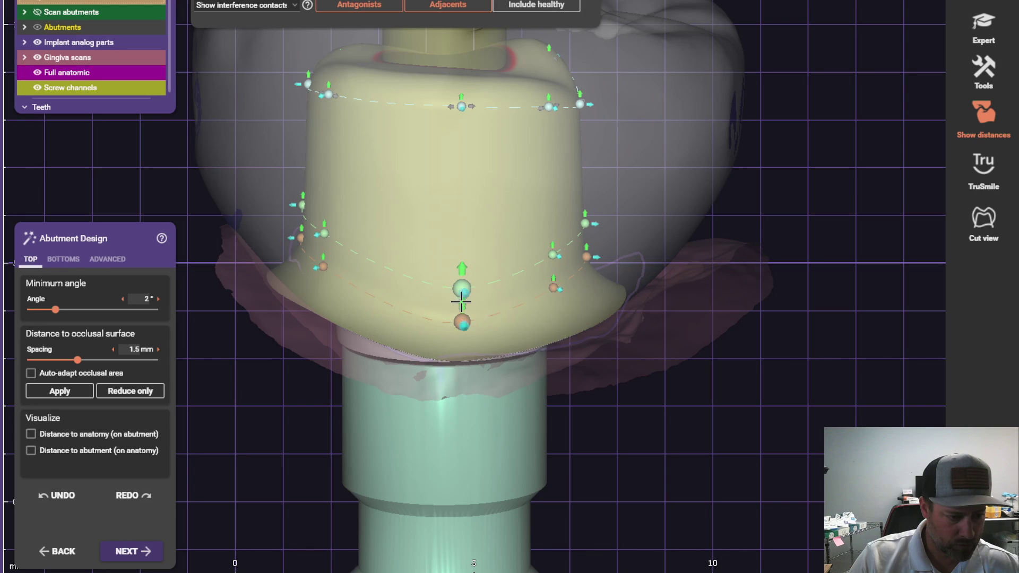
# Check the abutment inside the crown and jaw, hide the full anatomic crown, and proceed to free-forming the abutment top.
pyautogui.scroll(-5, 463, 318)
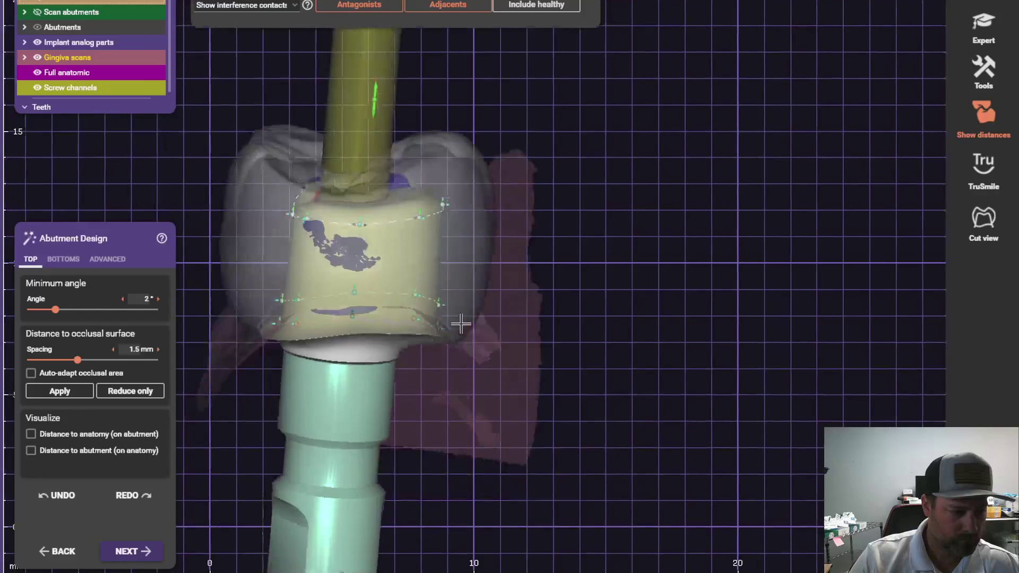
pyautogui.moveTo(461, 323); pyautogui.dragTo(441, 324, button='right')
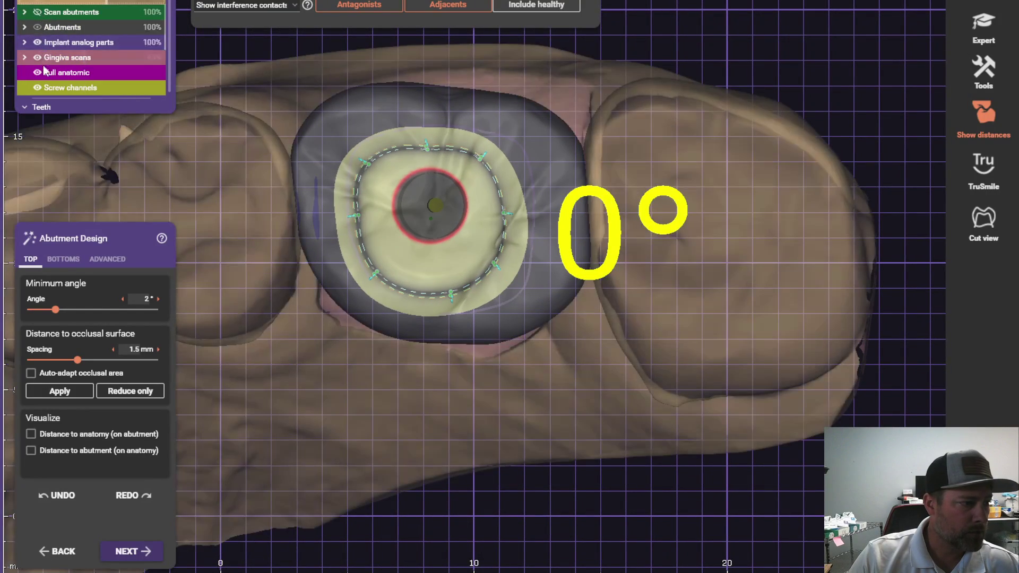
pyautogui.click(39, 73)
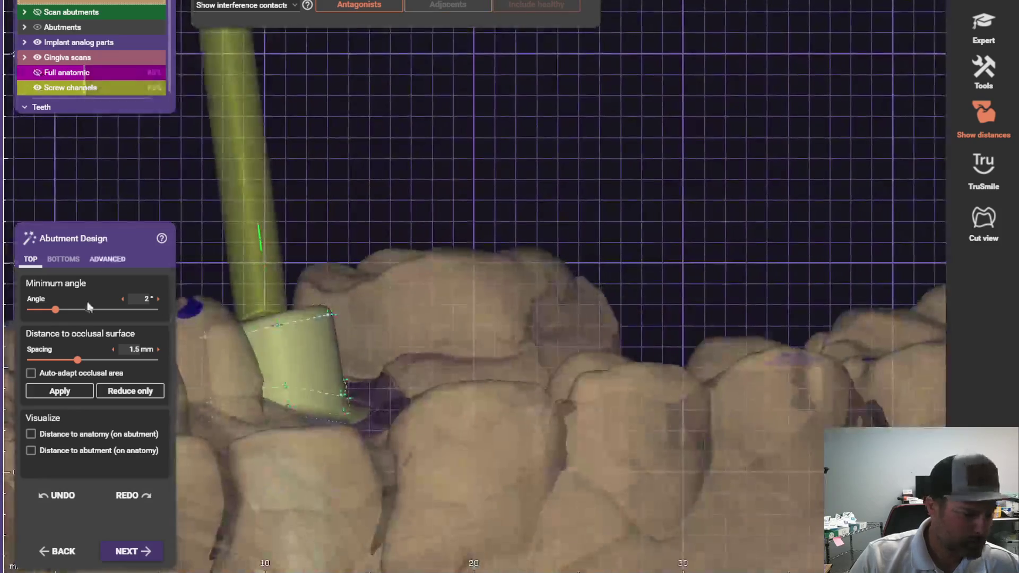
pyautogui.click(126, 551)
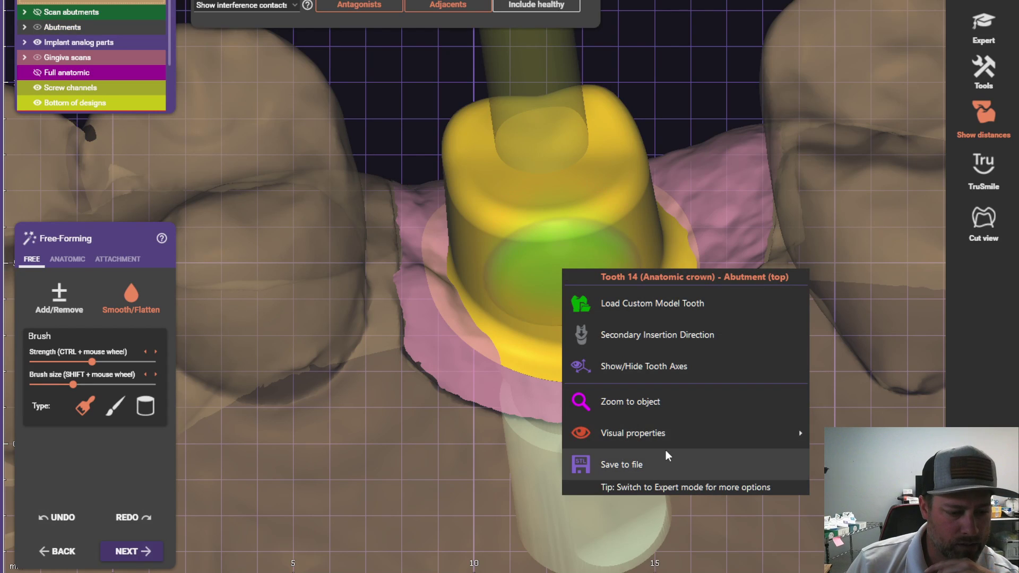
# Display the abutment top's mesh wireframe through its visual properties and hide the gingiva scans to expose the whole shoulder.
pyautogui.moveTo(722, 440)
pyautogui.click(867, 282)
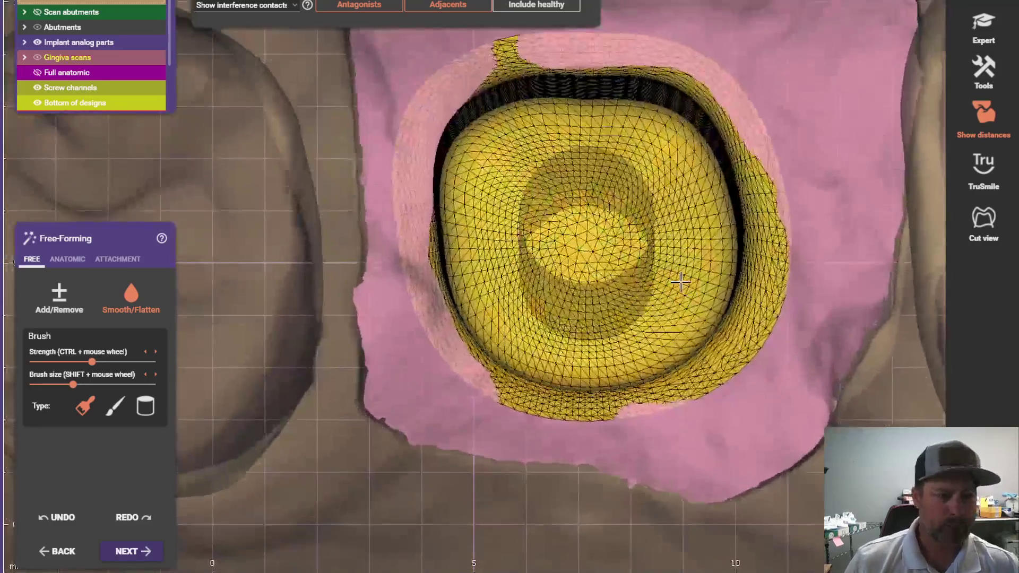
pyautogui.moveTo(681, 283); pyautogui.dragTo(674, 257, button='right')
pyautogui.scroll(1, 674, 258)
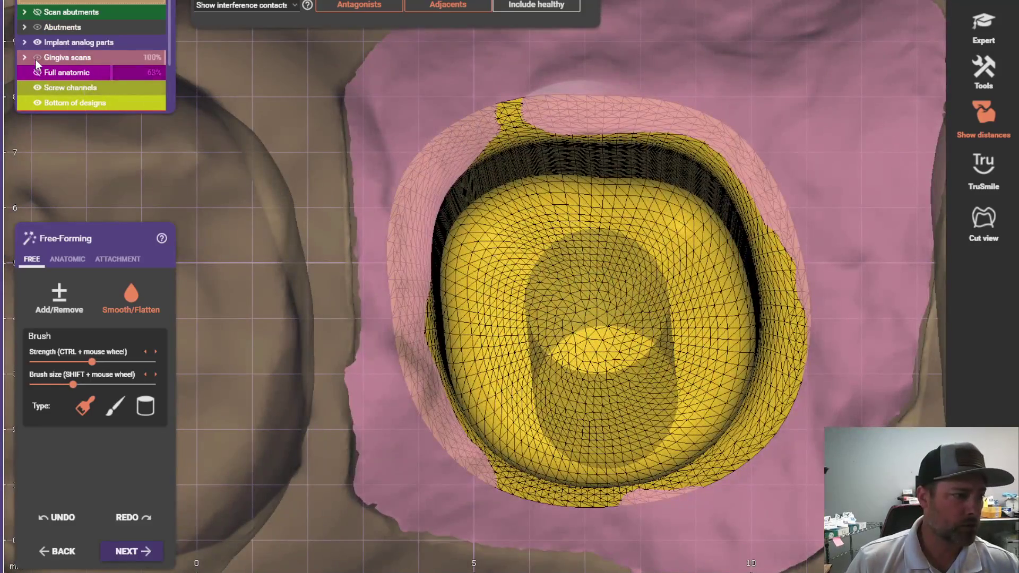
pyautogui.click(36, 58)
pyautogui.moveTo(550, 172); pyautogui.dragTo(554, 217, button='right')
pyautogui.moveTo(533, 317)
pyautogui.mouseDown(button='right')
pyautogui.moveTo(525, 324)
pyautogui.moveTo(494, 234)
pyautogui.mouseUp(button='right')
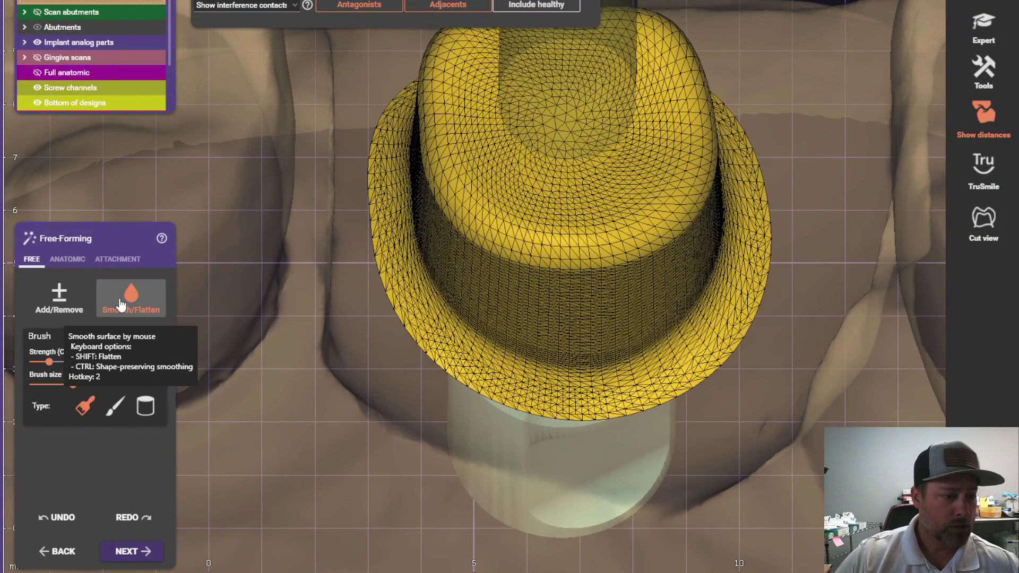
# Inspect the abutment top's mesh from several sides and turn off its wireframe display through its visual properties.
pyautogui.moveTo(382, 322); pyautogui.dragTo(481, 409, button='right')
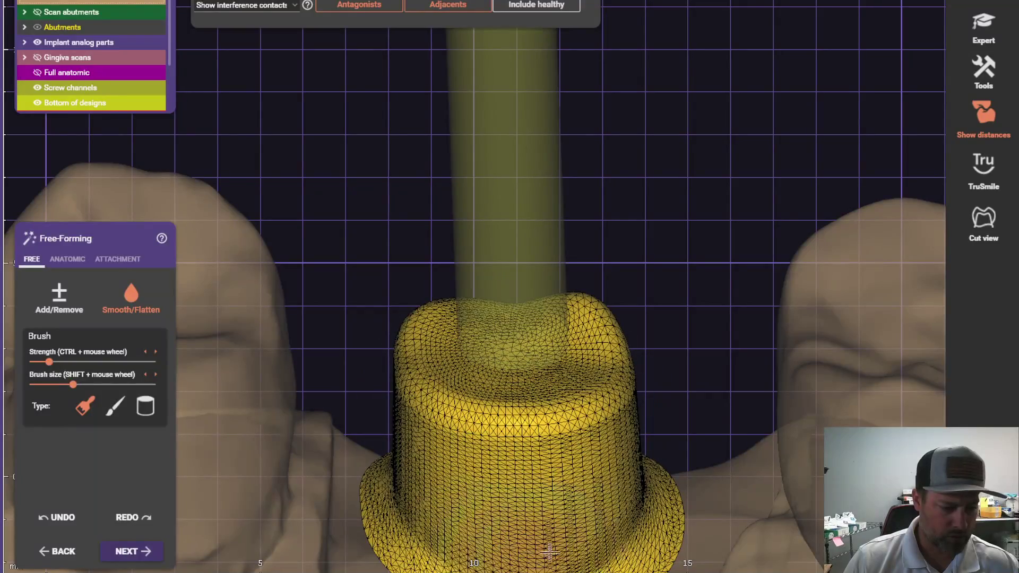
pyautogui.moveTo(609, 371); pyautogui.dragTo(640, 485, button='right')
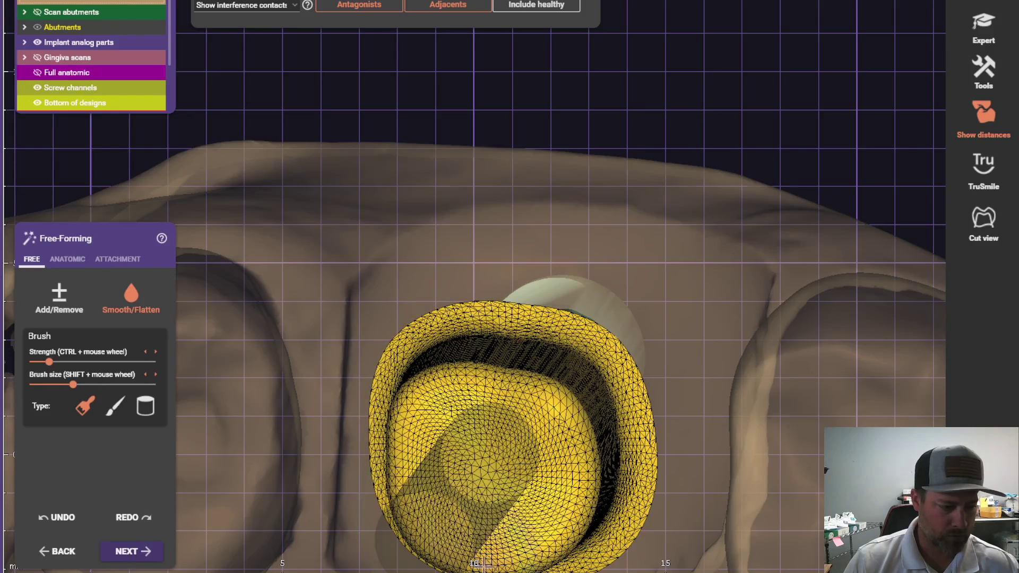
pyautogui.moveTo(425, 362); pyautogui.dragTo(502, 464, button='right')
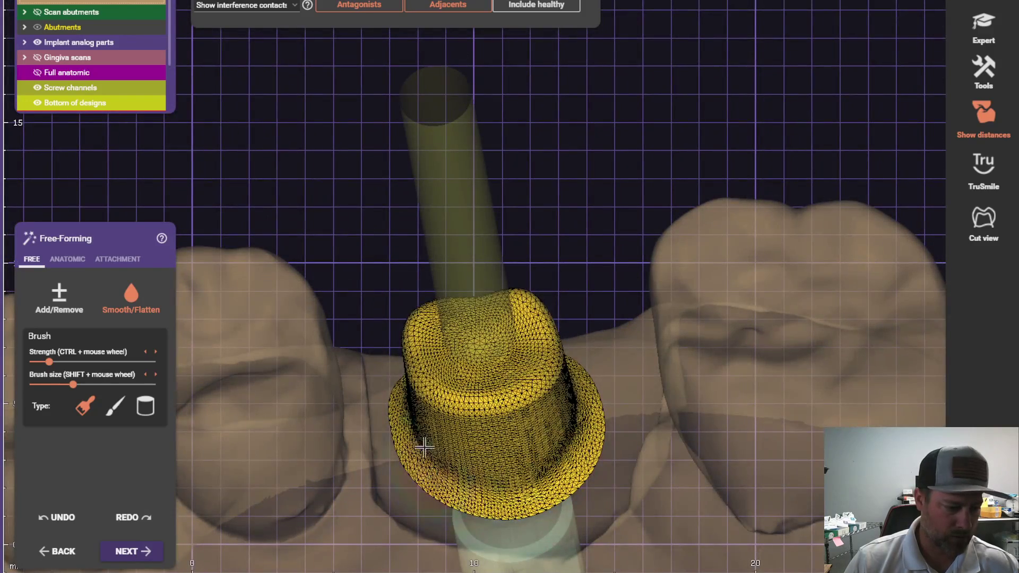
pyautogui.moveTo(509, 287); pyautogui.dragTo(306, 274, button='right')
pyautogui.rightClick(411, 269)
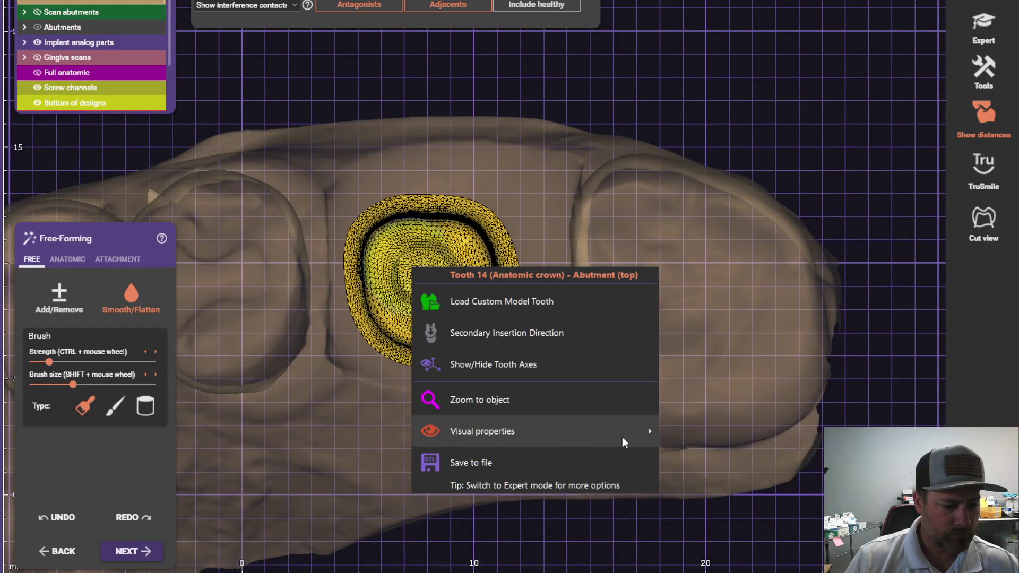
pyautogui.moveTo(624, 437)
pyautogui.click(718, 251)
# Finish free-forming the abutment top, merge and save the abutment, and delete the previously saved crown file.
pyautogui.moveTo(552, 441); pyautogui.dragTo(194, 523, button='right')
pyautogui.click(141, 550)
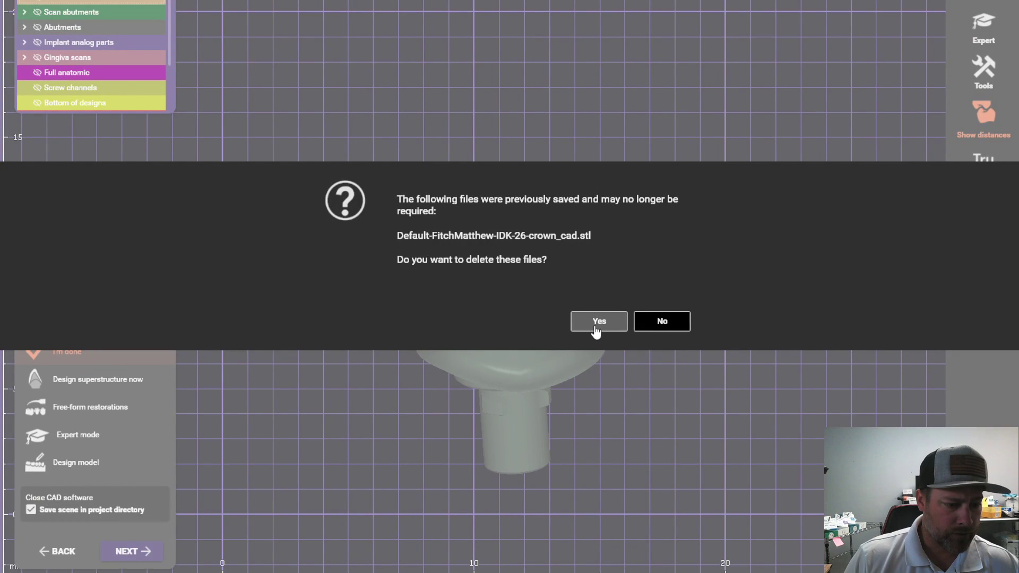
pyautogui.click(597, 327)
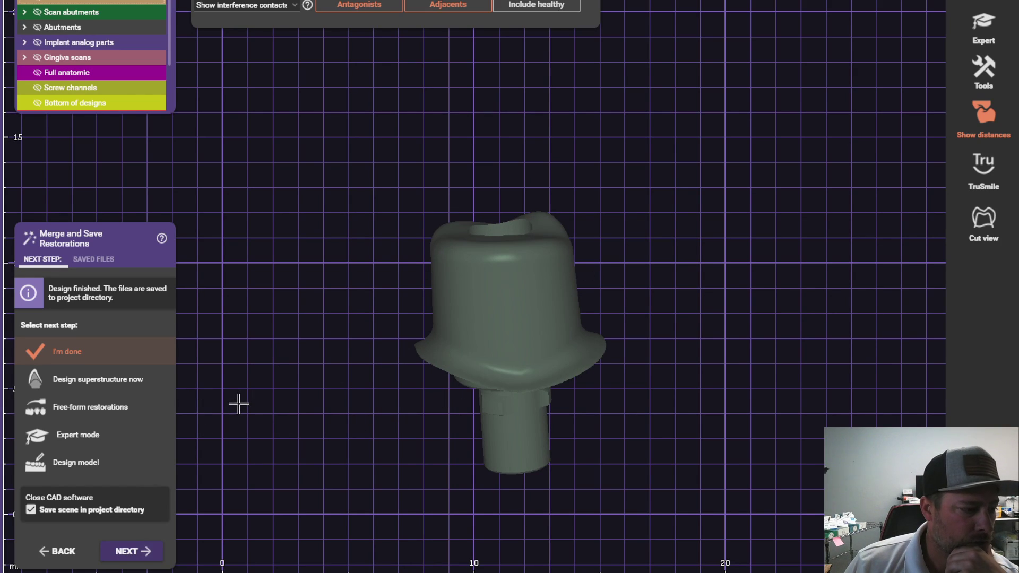
# Start designing the superstructure and add a user-defined cement gap zone of 0.018 mm to the crown bottom.
pyautogui.click(133, 380)
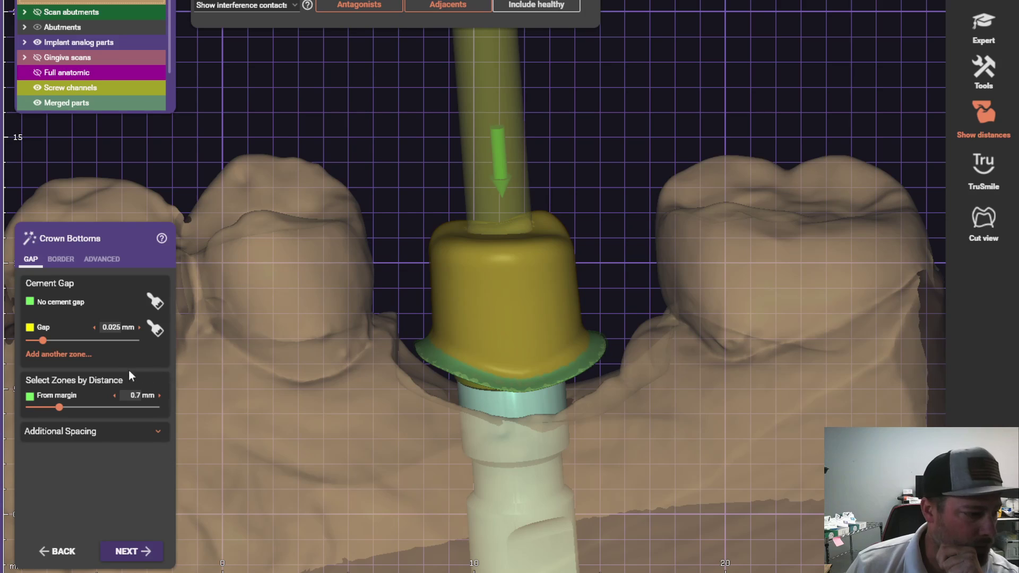
pyautogui.click(58, 261)
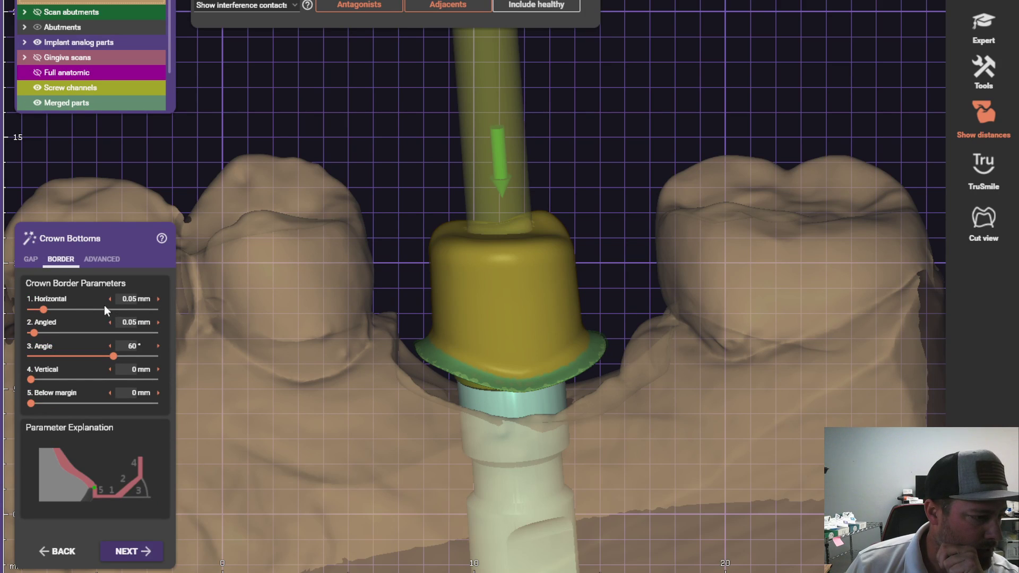
pyautogui.click(30, 260)
pyautogui.click(62, 356)
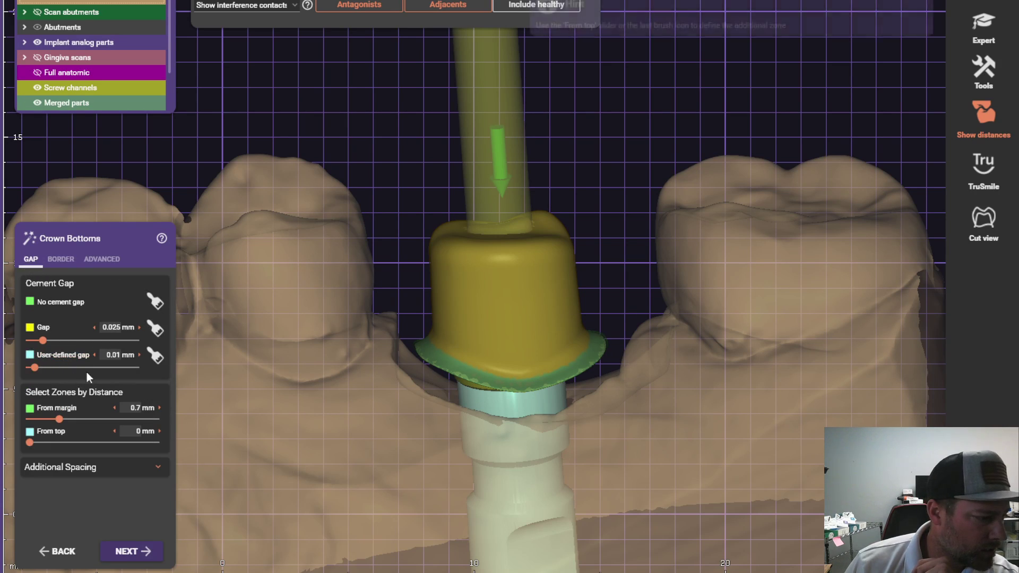
pyautogui.click(118, 355)
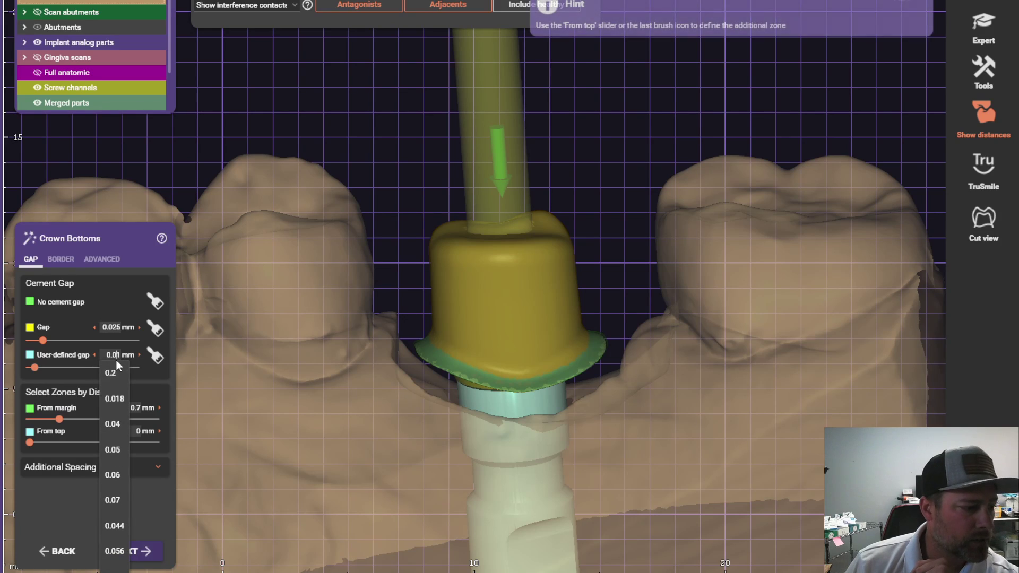
pyautogui.click(112, 398)
# Paint the user-defined gap zone around the screw channel opening on the abutment's top, then merge and save the crown.
pyautogui.click(155, 356)
pyautogui.moveTo(387, 372)
pyautogui.mouseDown(button='right')
pyautogui.moveTo(420, 369)
pyautogui.moveTo(501, 432)
pyautogui.moveTo(513, 398)
pyautogui.mouseUp(button='right')
pyautogui.scroll(5, 425, 396)
pyautogui.moveTo(530, 360)
pyautogui.mouseDown()
pyautogui.moveTo(582, 419)
pyautogui.moveTo(536, 457)
pyautogui.moveTo(514, 447)
pyautogui.mouseUp()
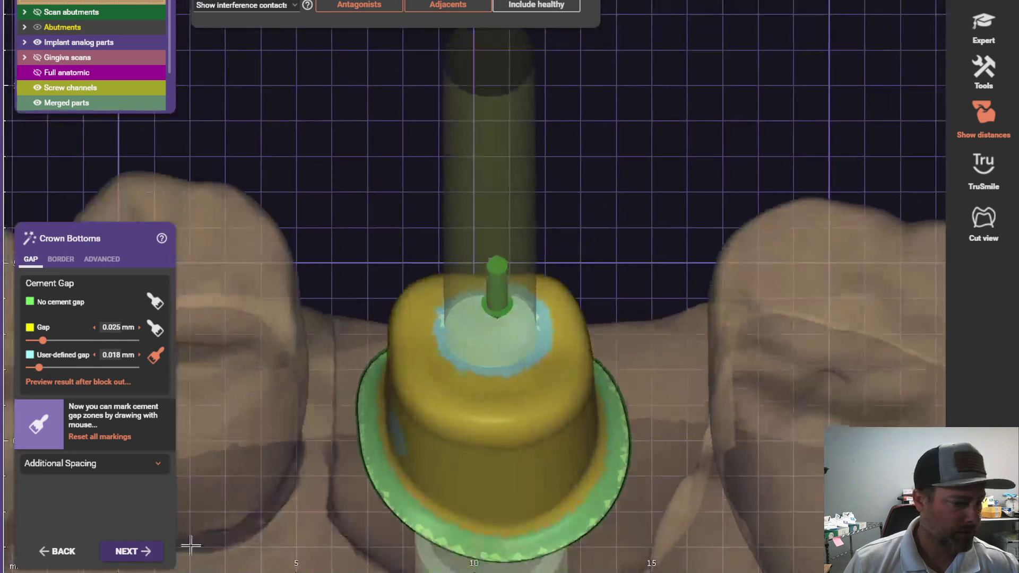
pyautogui.click(130, 551)
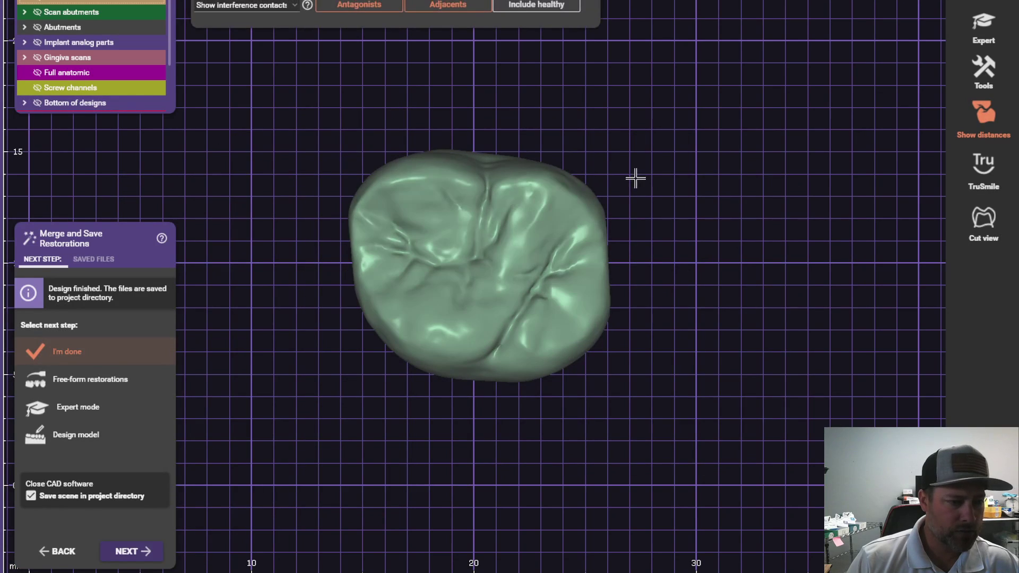
# Switch to expert mode and run Merge and Save Restorations for the tooth 14 abutment and crown.
pyautogui.click(985, 31)
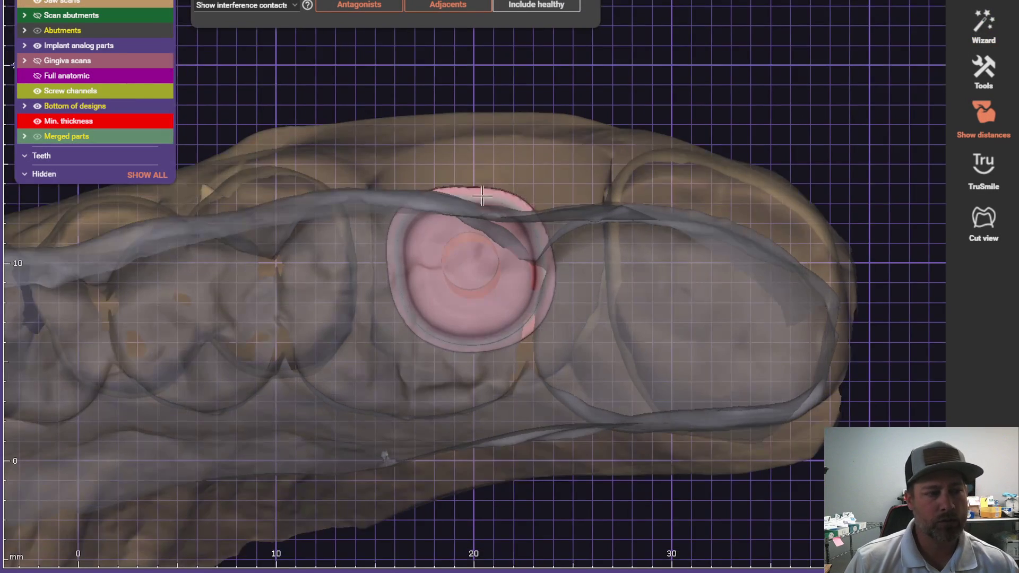
pyautogui.rightClick(467, 75)
pyautogui.click(37, 76)
pyautogui.scroll(-2, 372, 80)
pyautogui.moveTo(372, 58); pyautogui.dragTo(377, 105, button='right')
pyautogui.rightClick(397, 91)
pyautogui.click(453, 171)
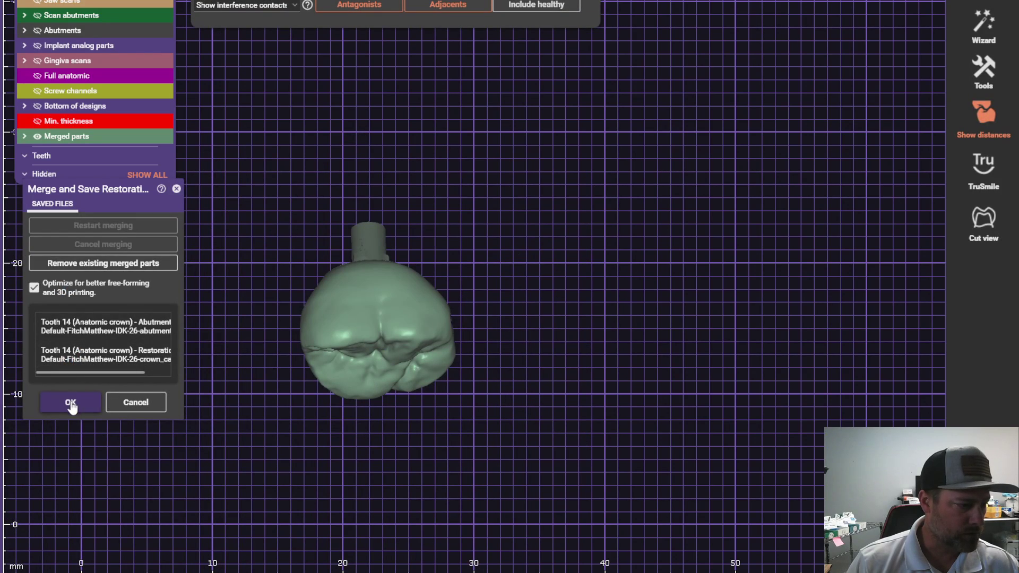
pyautogui.click(69, 403)
# Hide the antagonist scan and display the screw channel through the merged crown's occlusal surface.
pyautogui.moveTo(378, 349); pyautogui.dragTo(380, 265, button='right')
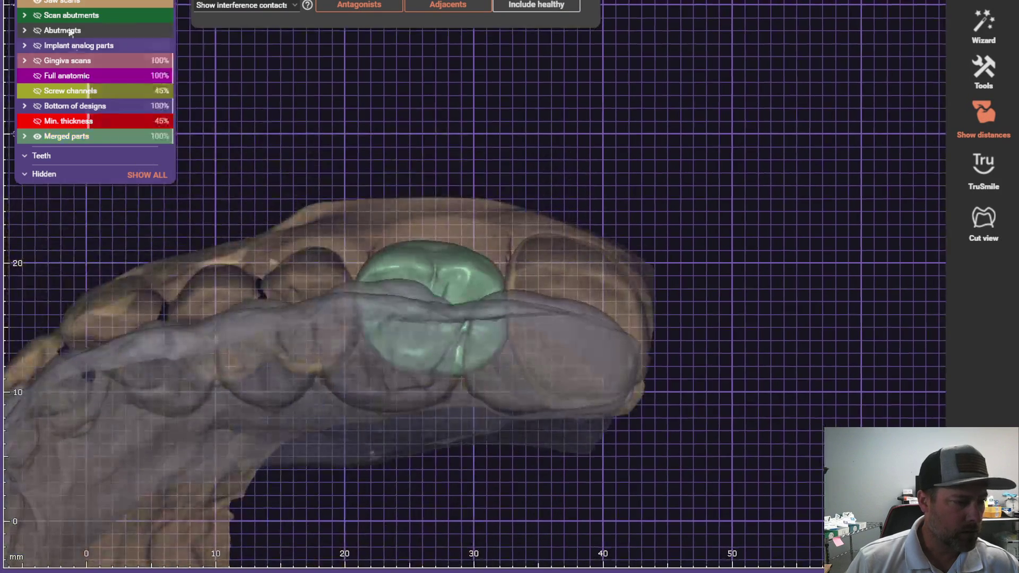
pyautogui.click(37, 1)
pyautogui.click(36, 91)
pyautogui.scroll(3, 185, 117)
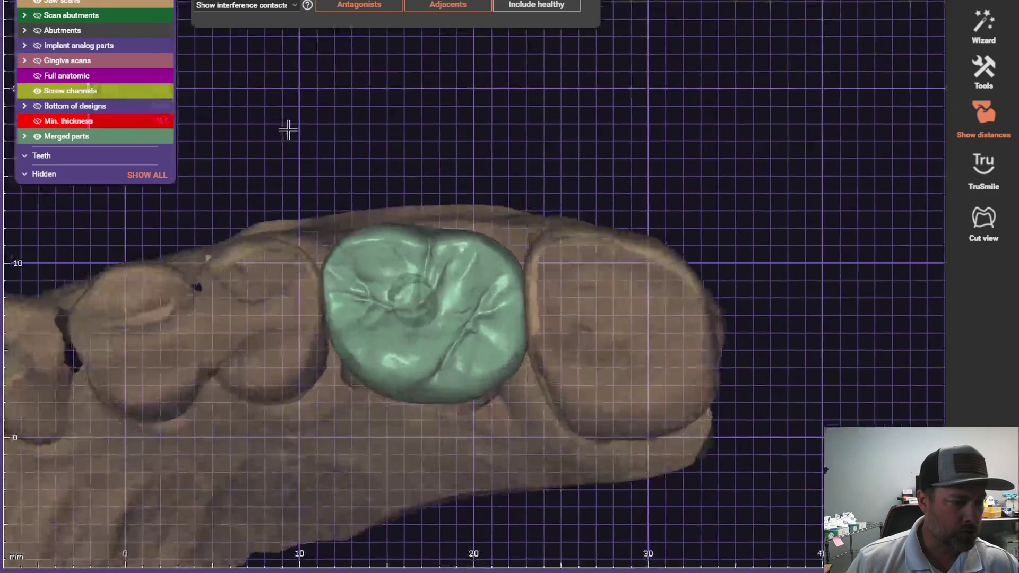
# Begin free-forming the merged crown with a subtractive attachment from the Parametric design (extrusion) library.
pyautogui.rightClick(289, 127)
pyautogui.click(373, 166)
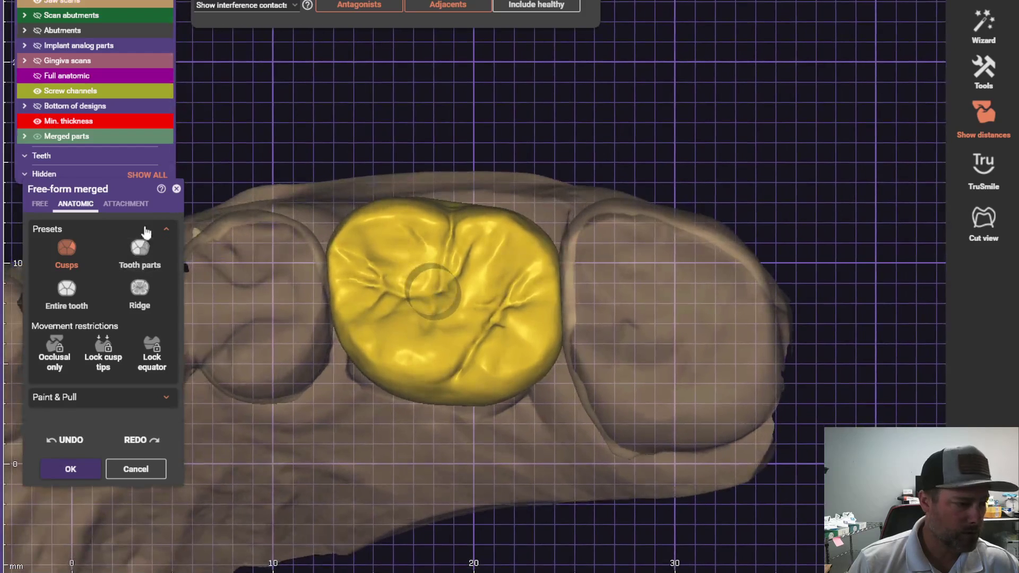
pyautogui.click(119, 205)
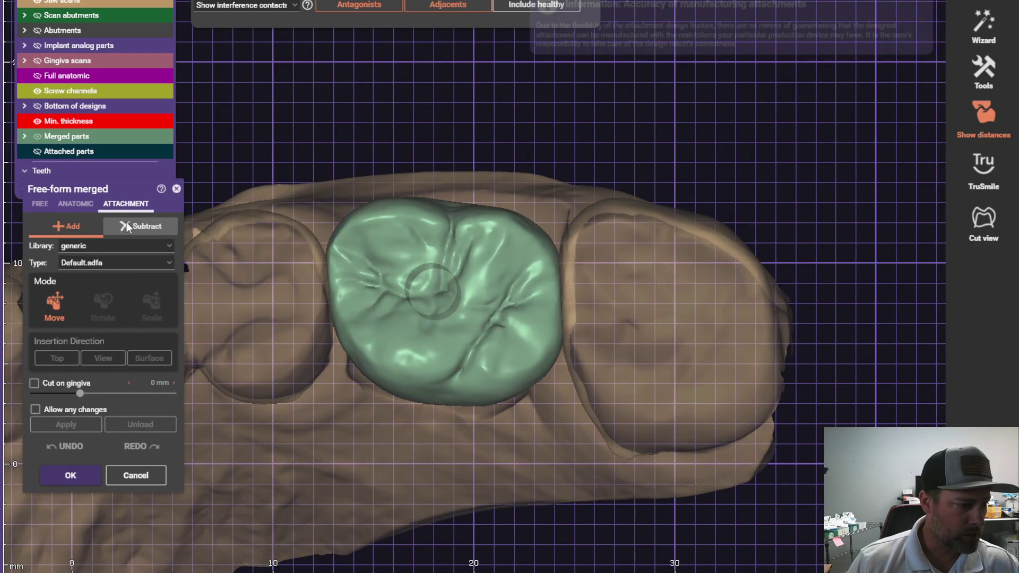
pyautogui.click(132, 247)
pyautogui.scroll(-5, 128, 319)
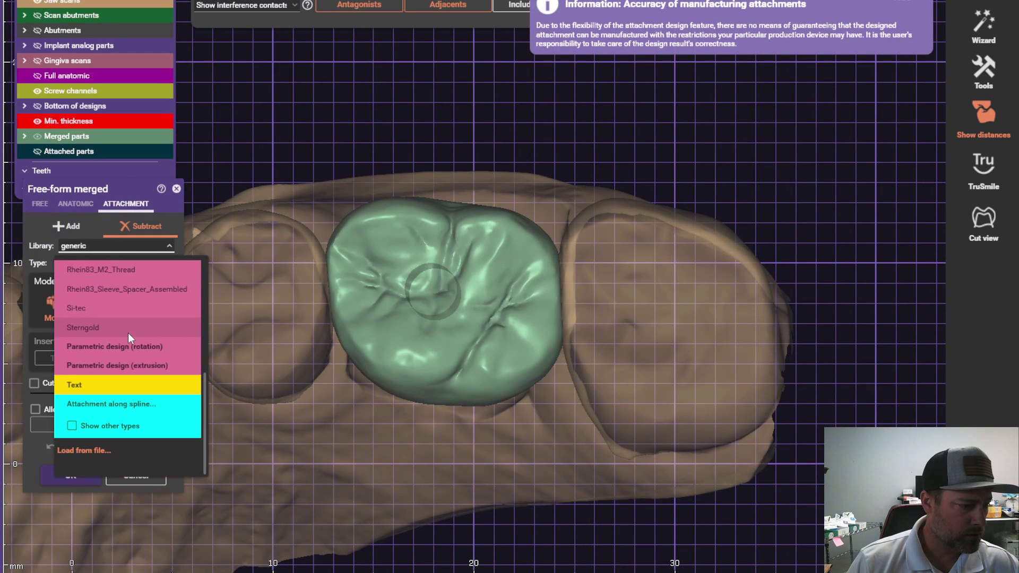
pyautogui.click(131, 365)
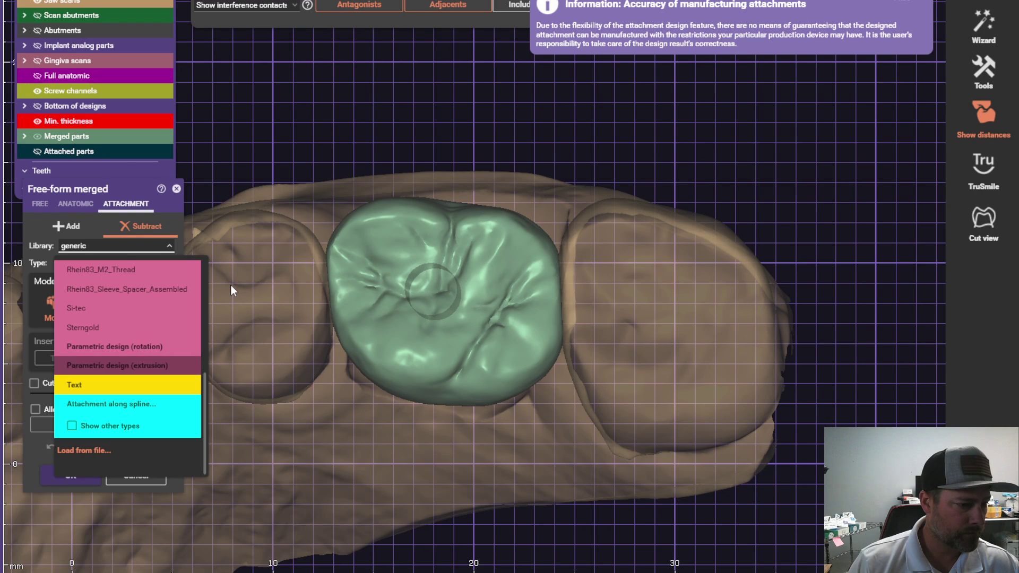
# Choose the Circular profile and place the extrusion on the crown's occlusal surface over the screw channel, viewed along the channel.
pyautogui.click(208, 186)
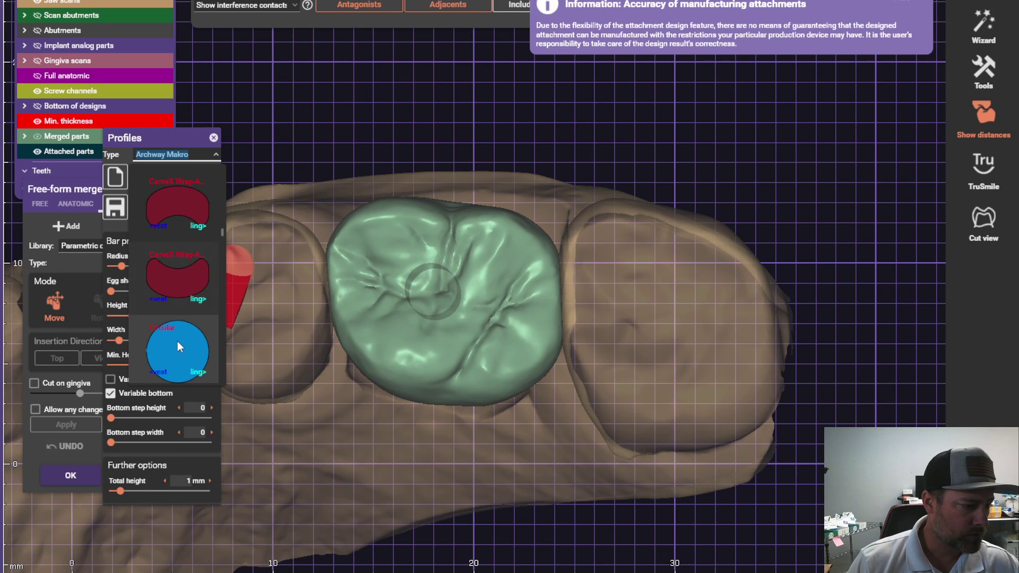
pyautogui.click(178, 343)
pyautogui.scroll(5, 488, 301)
pyautogui.scroll(2, 487, 301)
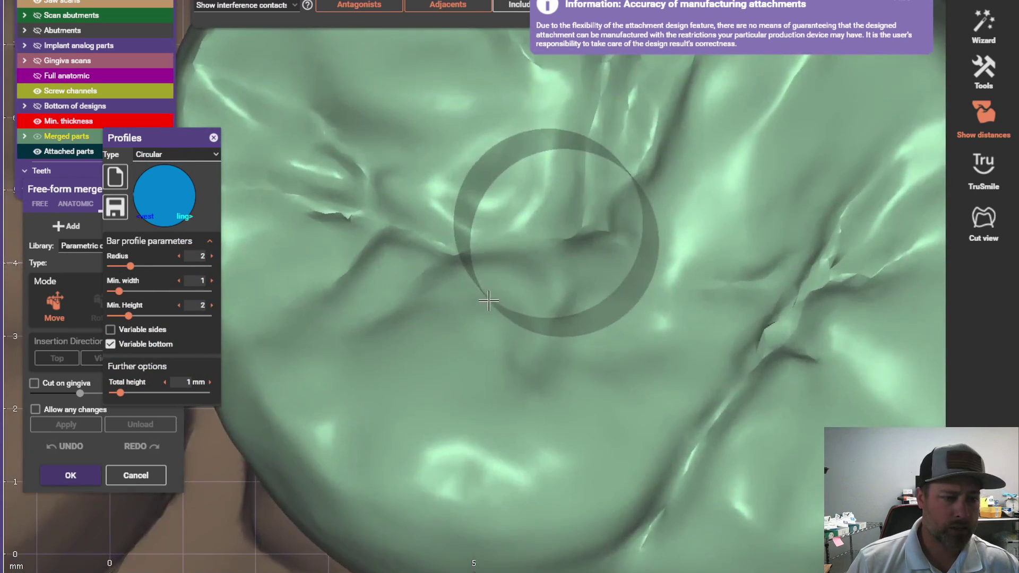
pyautogui.press('Right')
pyautogui.press('Right')
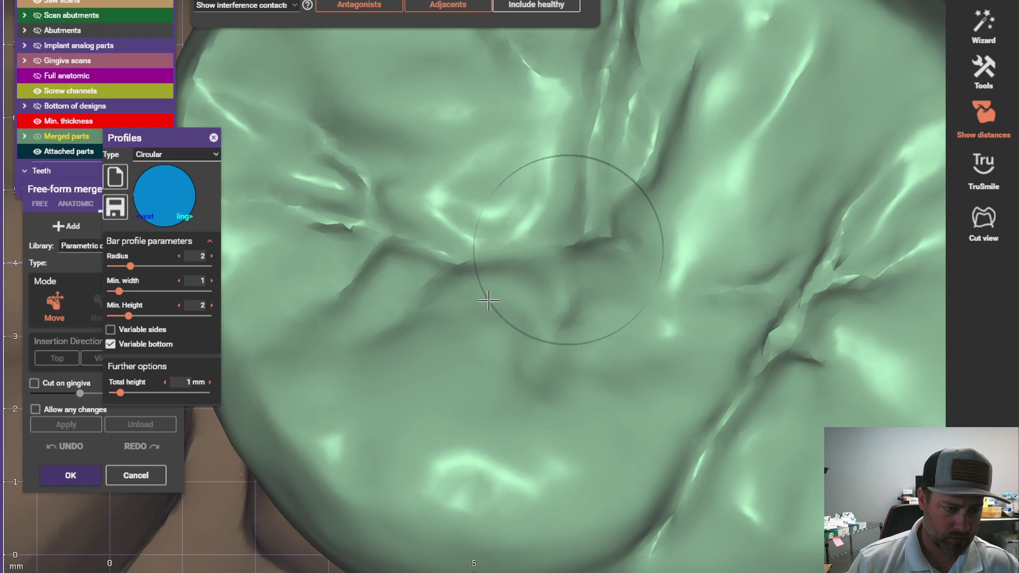
pyautogui.moveTo(488, 301); pyautogui.dragTo(568, 248)
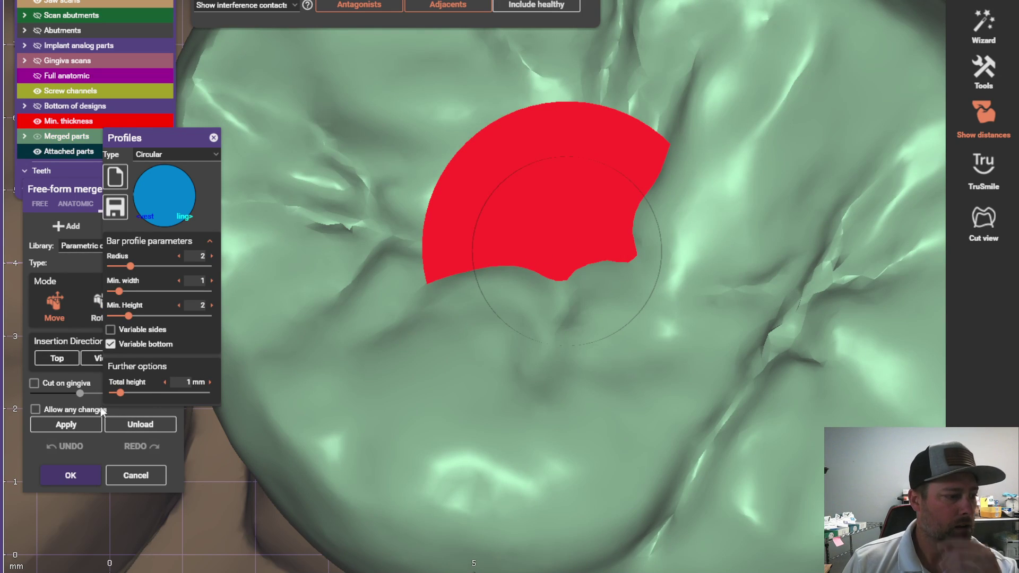
# Align the extrusion's insertion direction with the current view and set its total height to 10 mm.
pyautogui.click(101, 363)
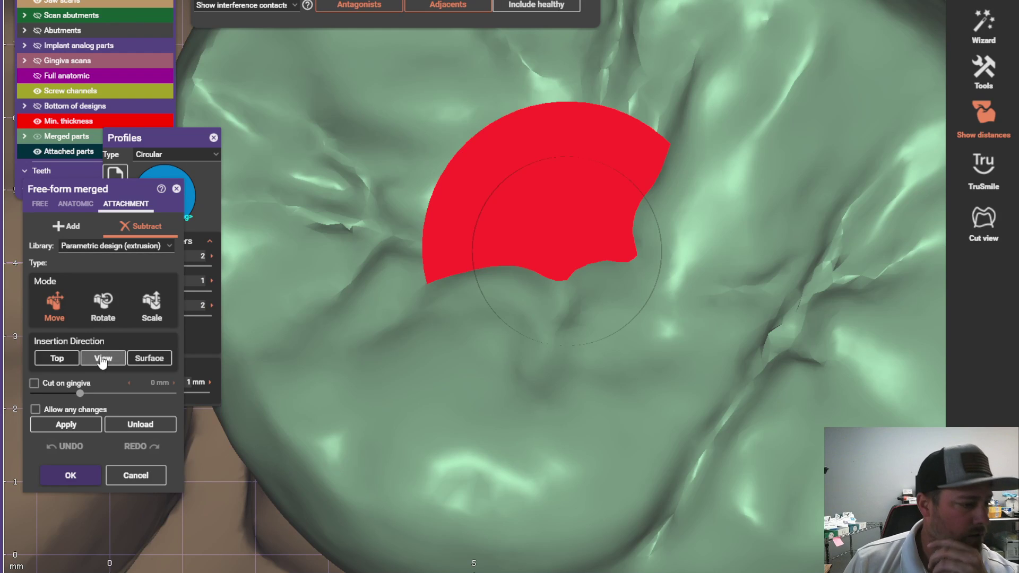
pyautogui.click(103, 360)
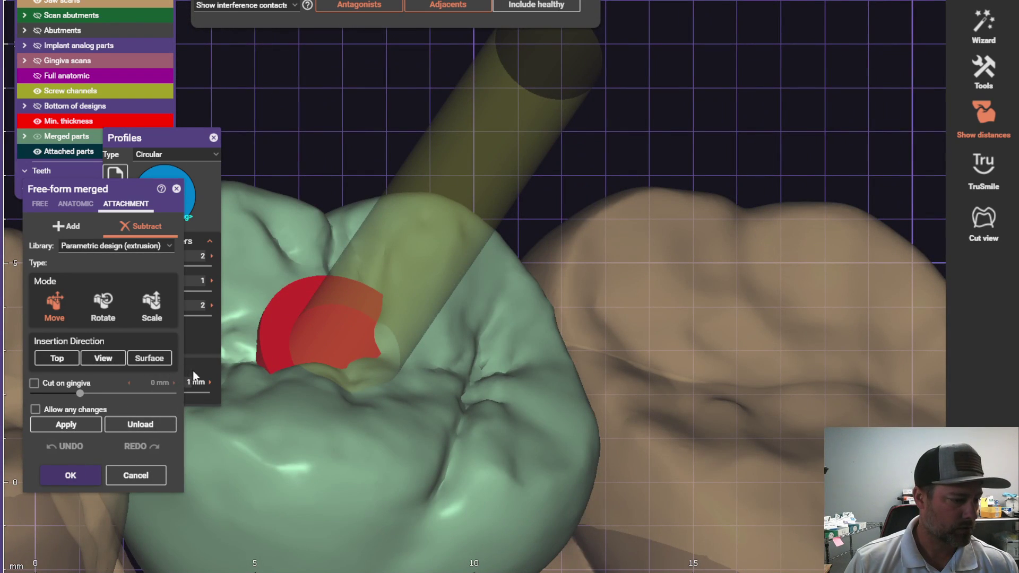
pyautogui.click(192, 377)
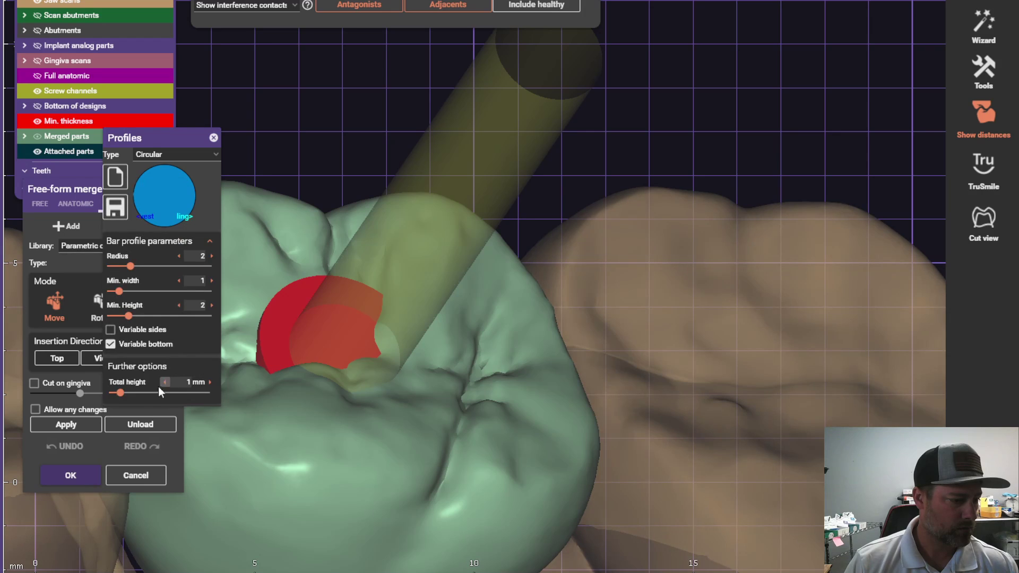
pyautogui.moveTo(122, 393); pyautogui.dragTo(205, 393)
pyautogui.click(65, 425)
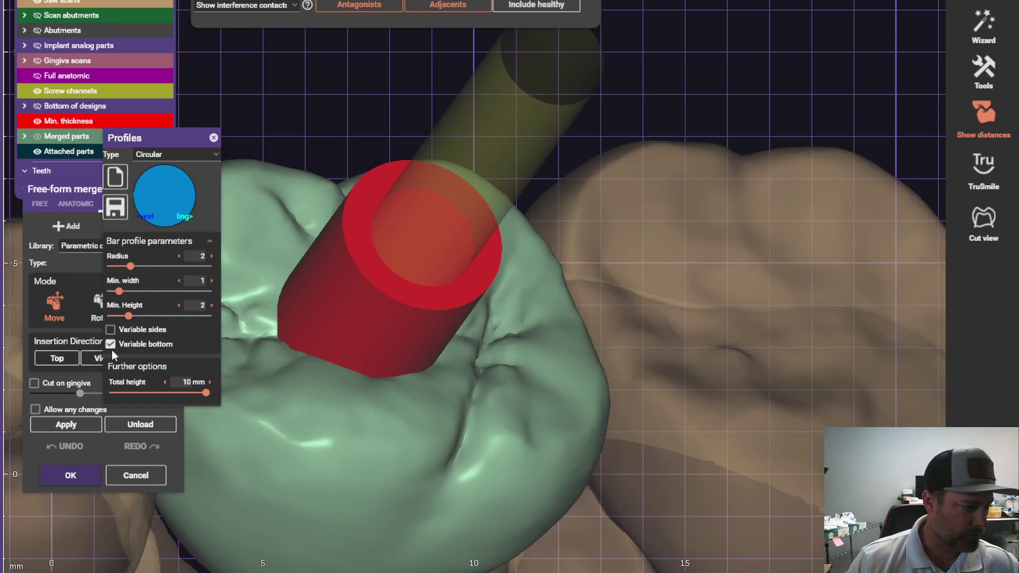
# Realign the extrusion's insertion direction with the view straight down the screw channel.
pyautogui.click(104, 357)
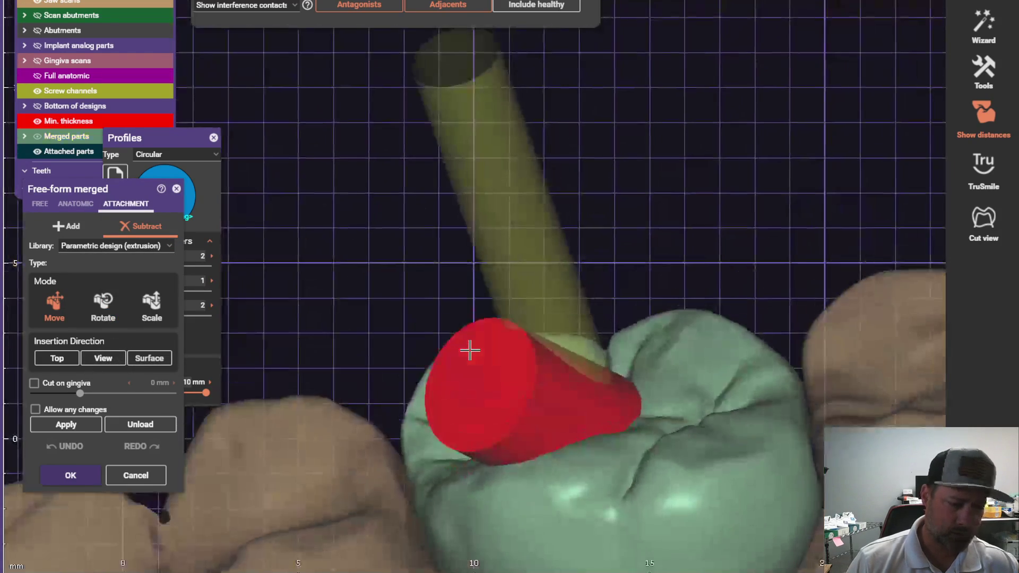
pyautogui.scroll(5, 460, 350)
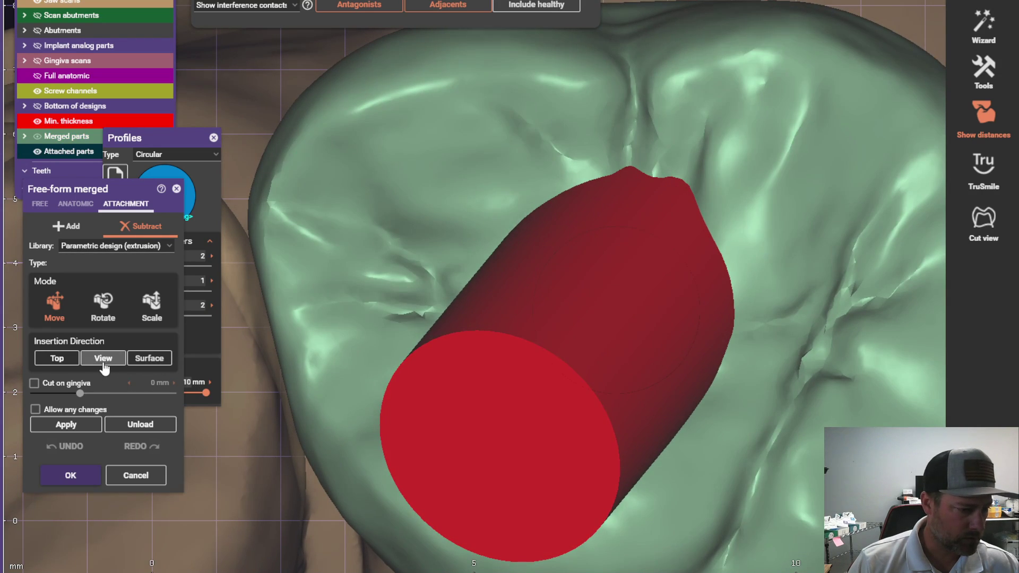
pyautogui.click(103, 361)
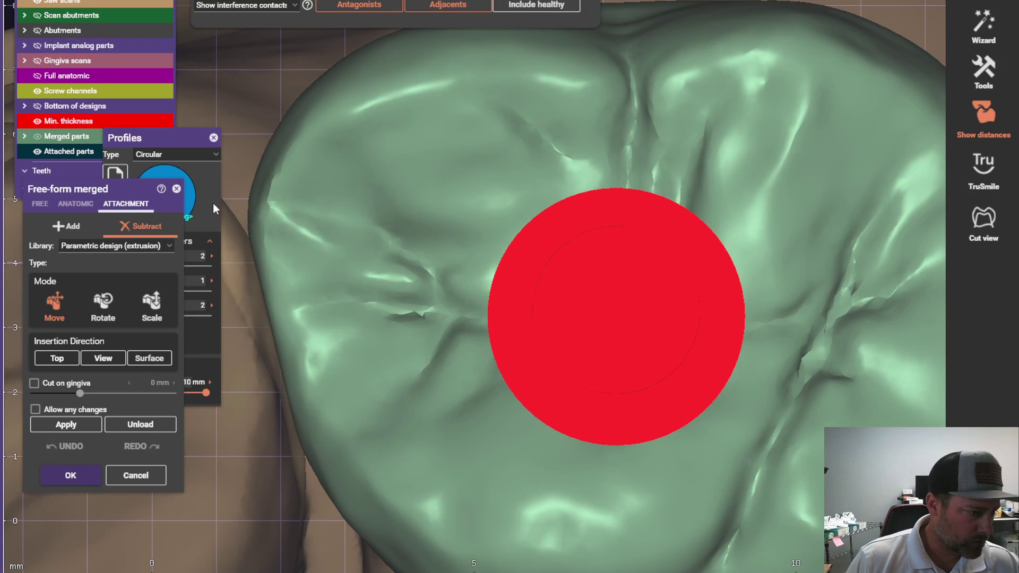
# Centre the circular extrusion on the screw channel outline and set its profile radius to 1.32, keeping the total height at 10 mm.
pyautogui.click(212, 203)
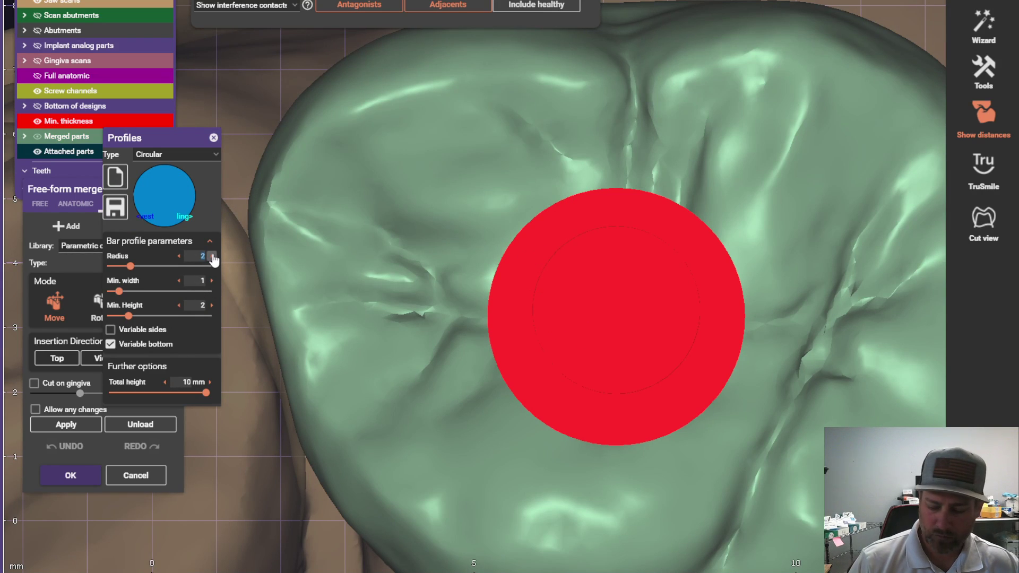
pyautogui.press('Return')
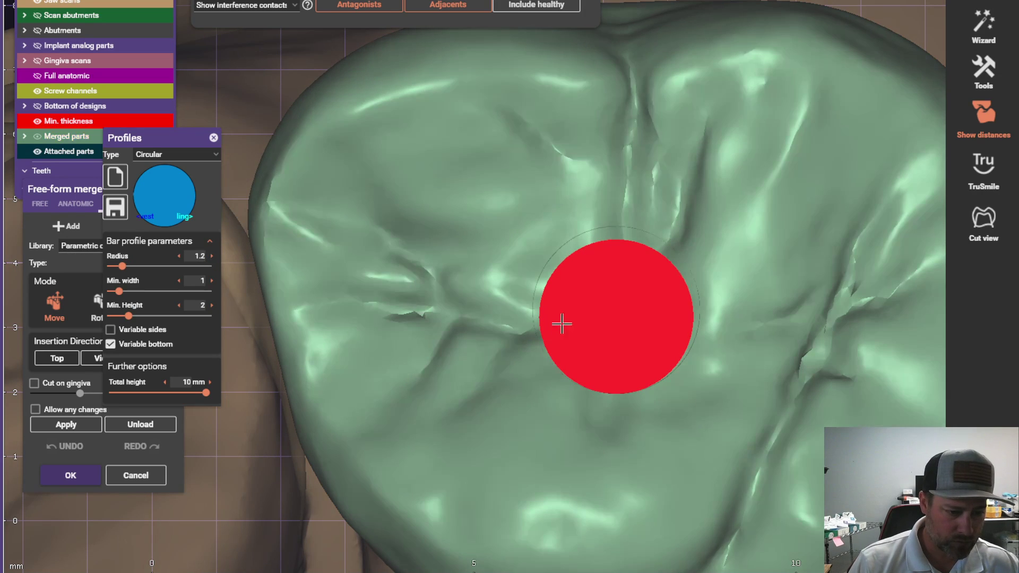
pyautogui.moveTo(593, 315); pyautogui.dragTo(594, 305)
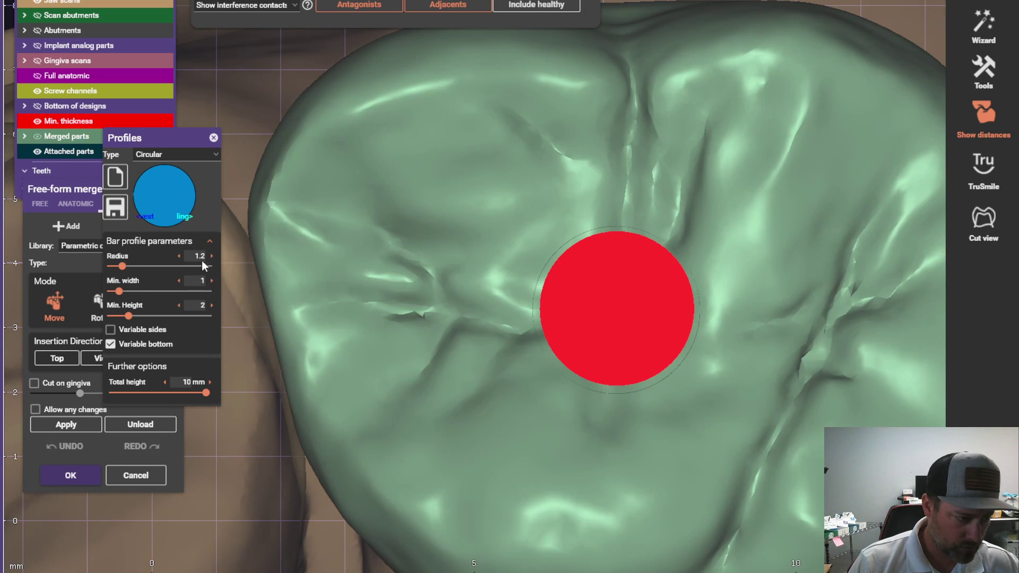
pyautogui.scroll(5, 564, 364)
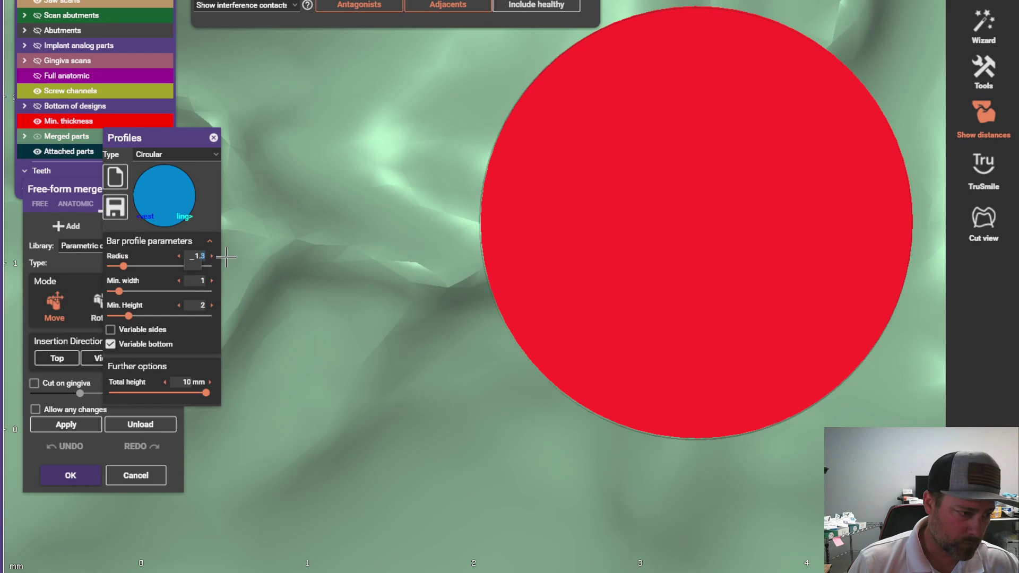
pyautogui.press('Return')
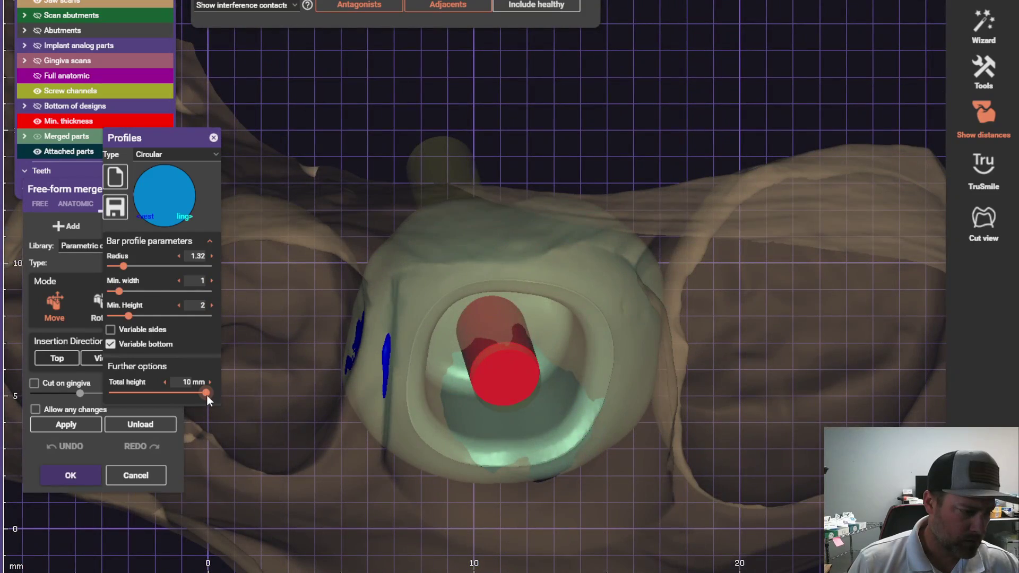
pyautogui.moveTo(207, 396); pyautogui.dragTo(259, 409)
pyautogui.scroll(-1, 332, 405)
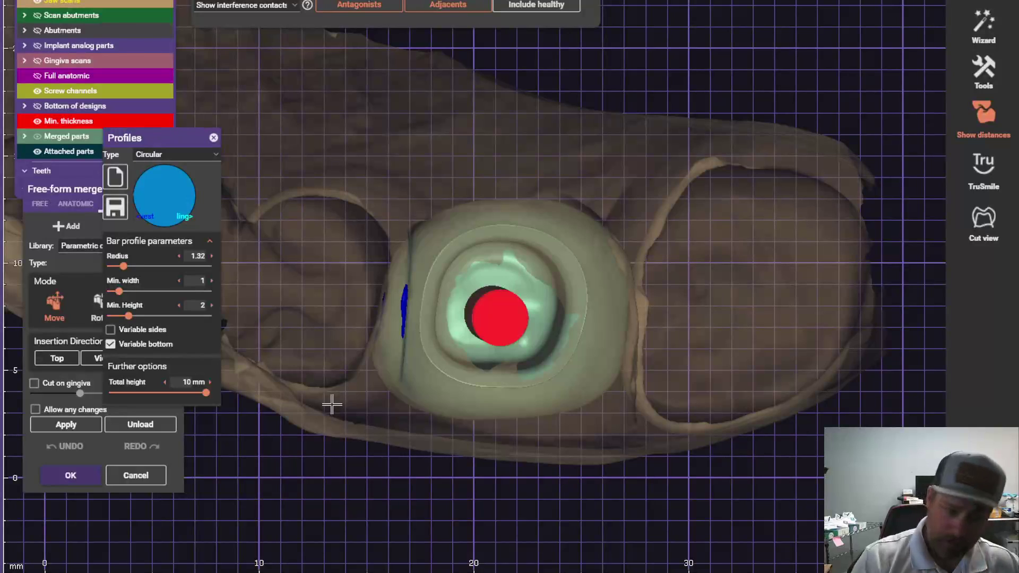
# Subtract the extrusion from the merged crown with any changes allowed, then accept the free-forming and save the modified crown.
pyautogui.click(36, 409)
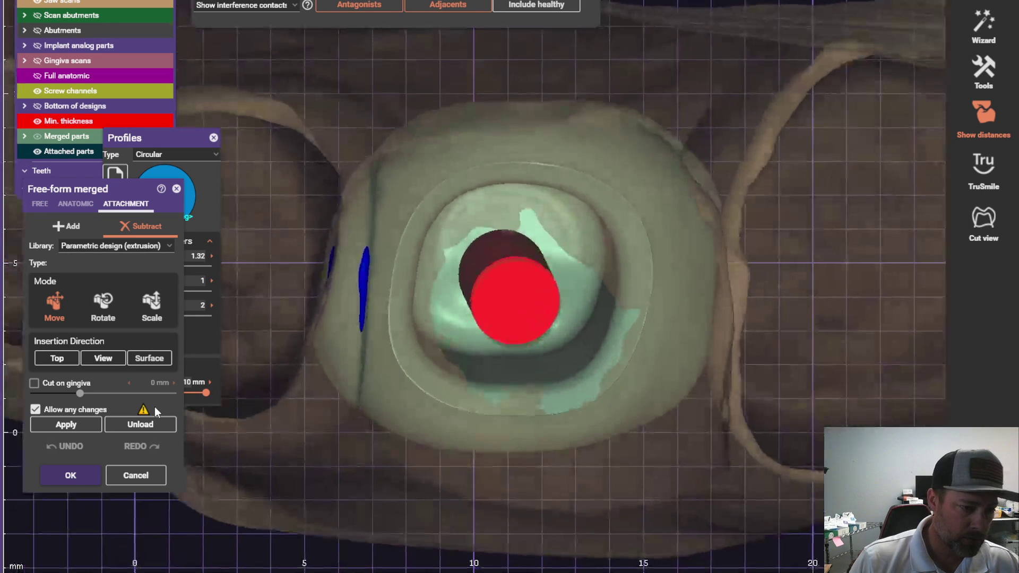
pyautogui.click(83, 431)
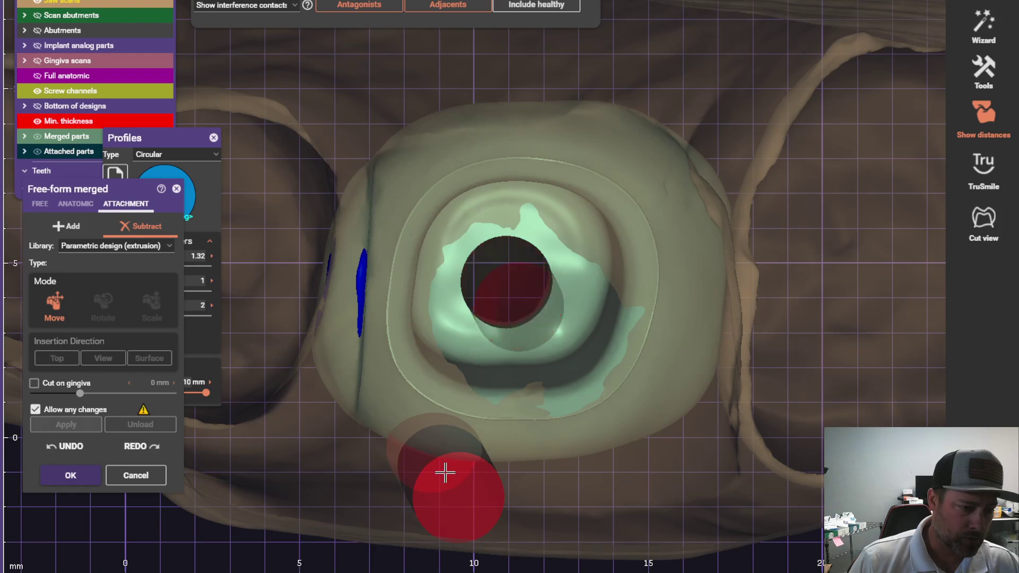
pyautogui.click(68, 477)
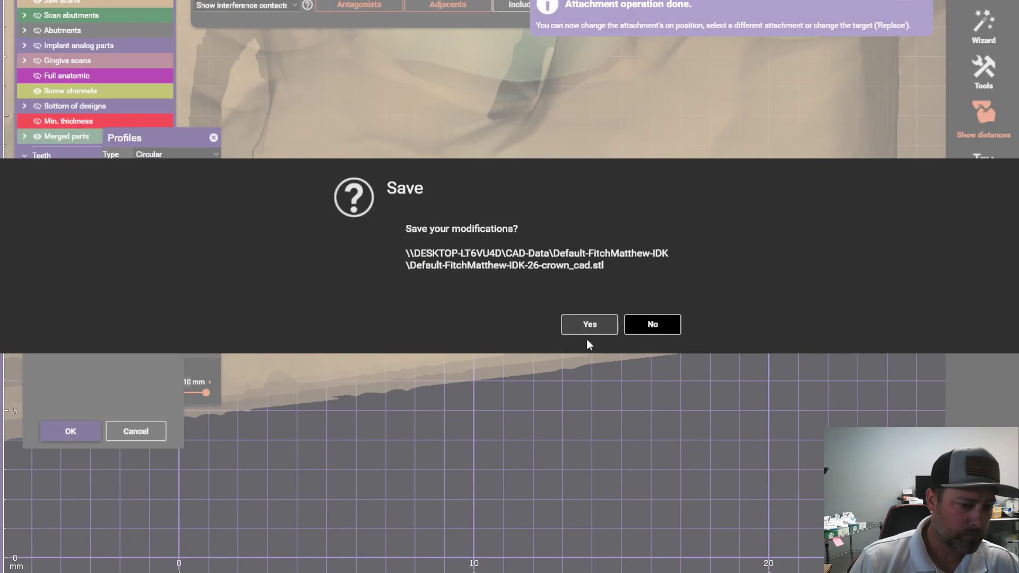
pyautogui.click(587, 325)
pyautogui.scroll(-1, 448, 362)
pyautogui.moveTo(445, 363); pyautogui.dragTo(484, 409, button='right')
pyautogui.scroll(-1, 446, 367)
pyautogui.click(398, 340)
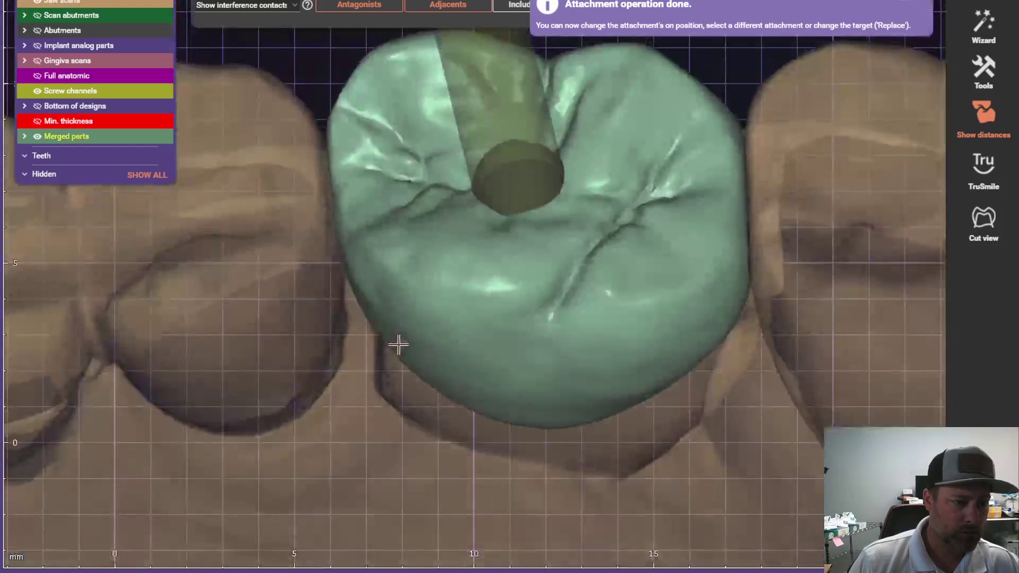